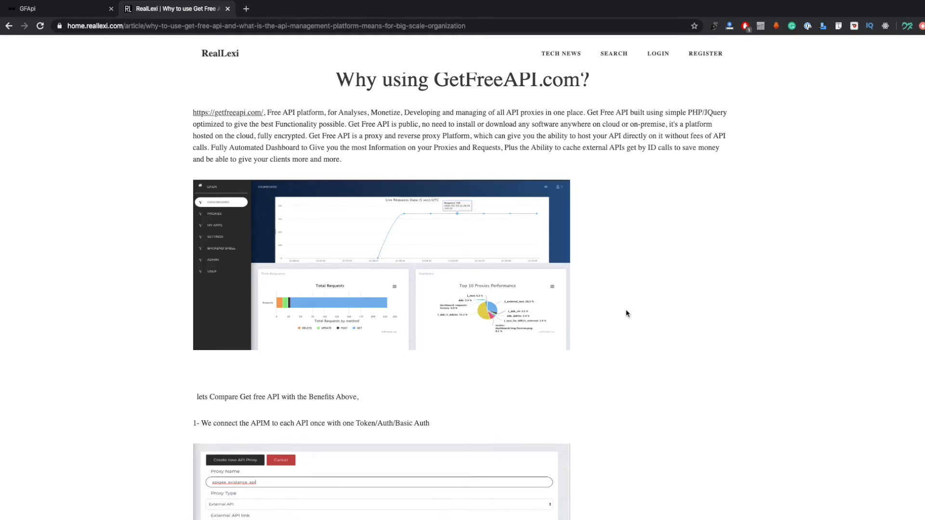
pyautogui.scroll(-1, 592, 345)
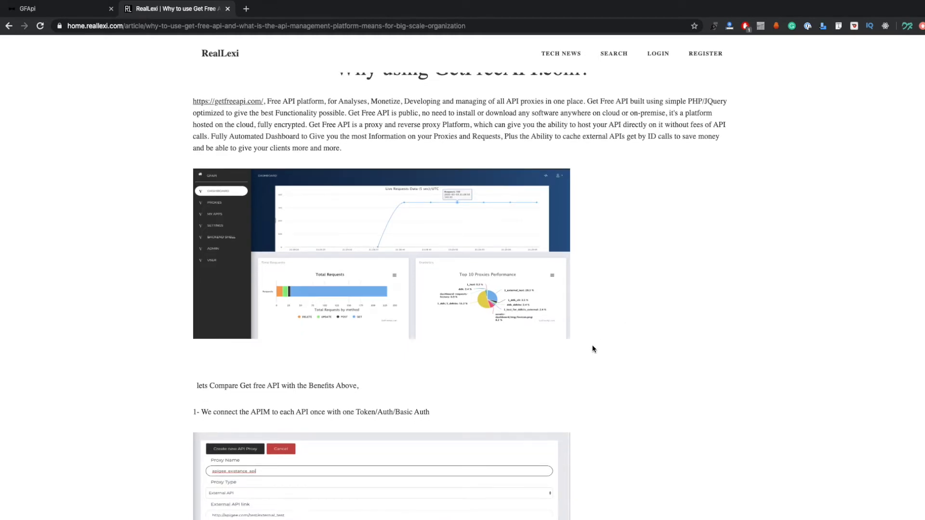
# Read the article's "Why using GetFreeAPI.com?" introduction and examine its dashboard screenshot with the request and proxy performance charts
pyautogui.scroll(1, 592, 345)
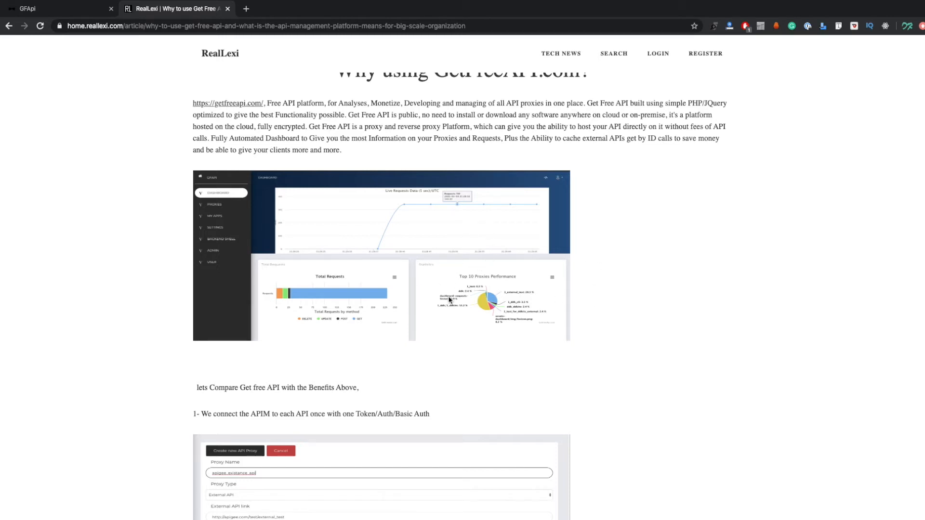
pyautogui.scroll(-2, 438, 340)
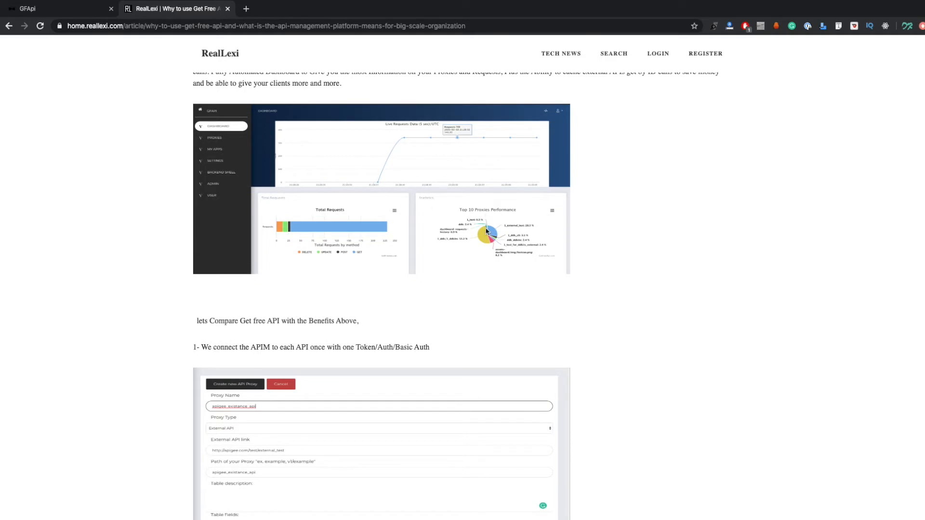
pyautogui.scroll(1, 487, 230)
pyautogui.scroll(1, 472, 245)
pyautogui.scroll(1, 472, 242)
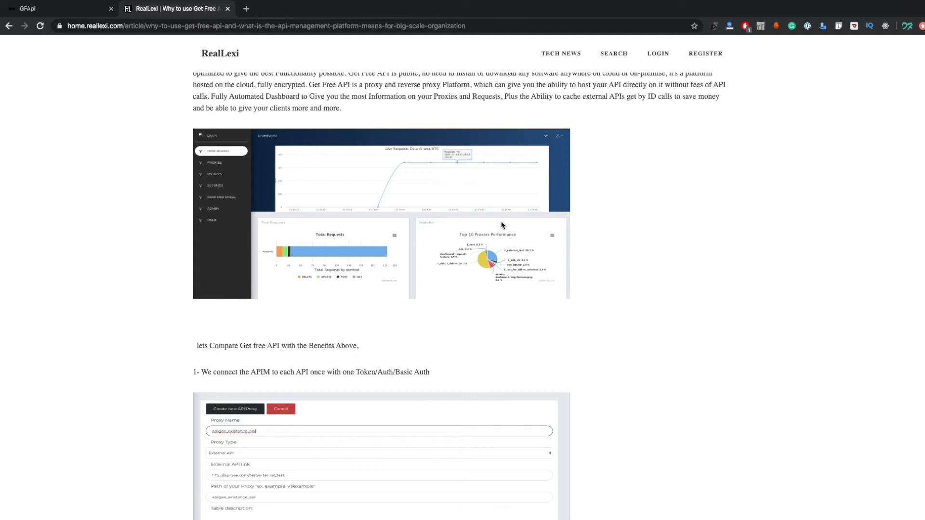
pyautogui.scroll(-2, 634, 267)
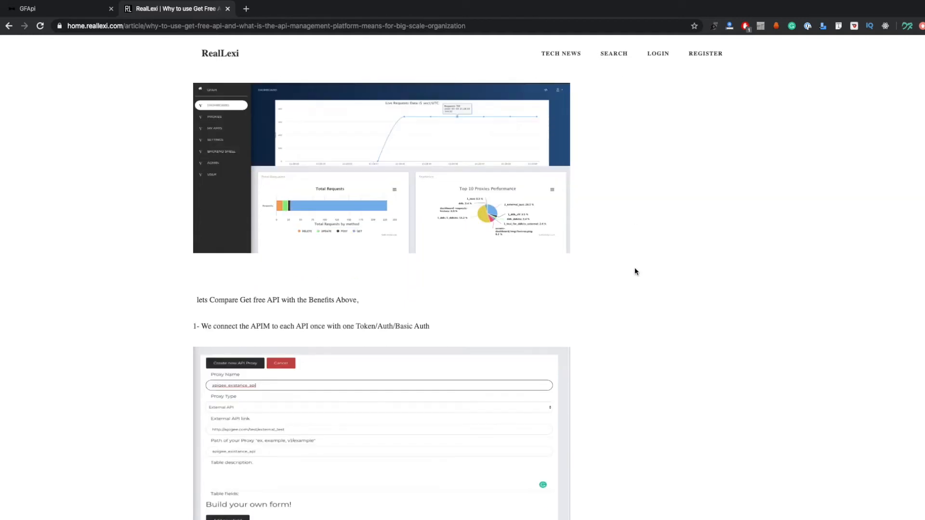
pyautogui.scroll(-1, 429, 303)
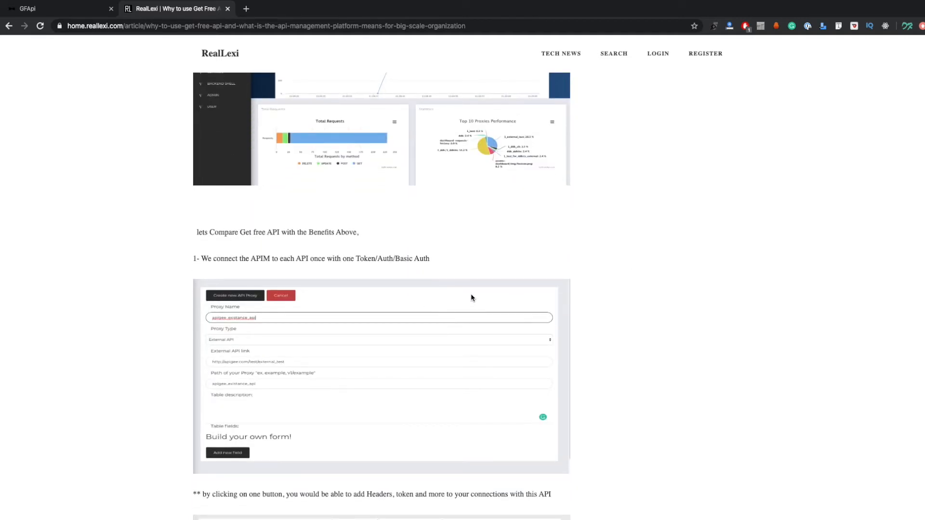
pyautogui.scroll(10, 602, 298)
pyautogui.scroll(6, 603, 301)
pyautogui.scroll(-15, 498, 367)
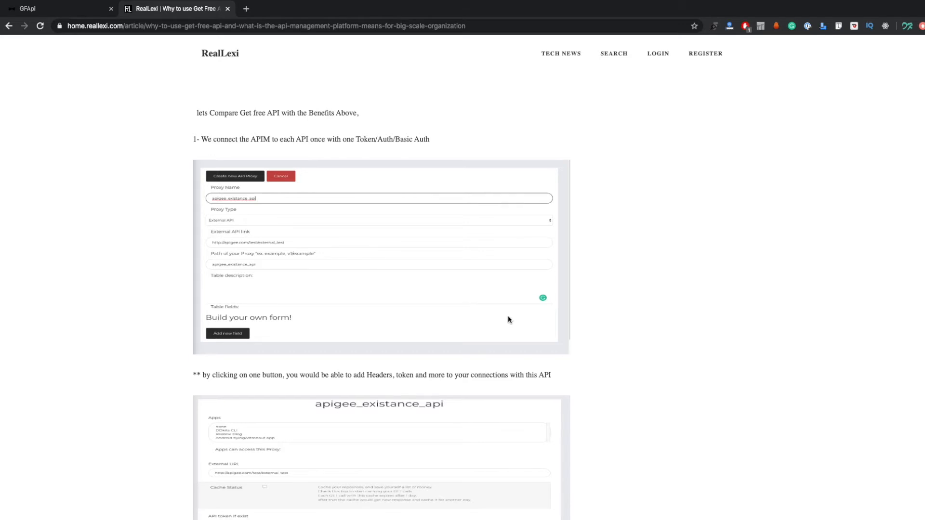
# Examine benefit 1 on connecting the APIM to each API once, including the proxy creation form and the apigee_existance_api settings image
pyautogui.scroll(-1, 508, 318)
pyautogui.scroll(-1, 508, 319)
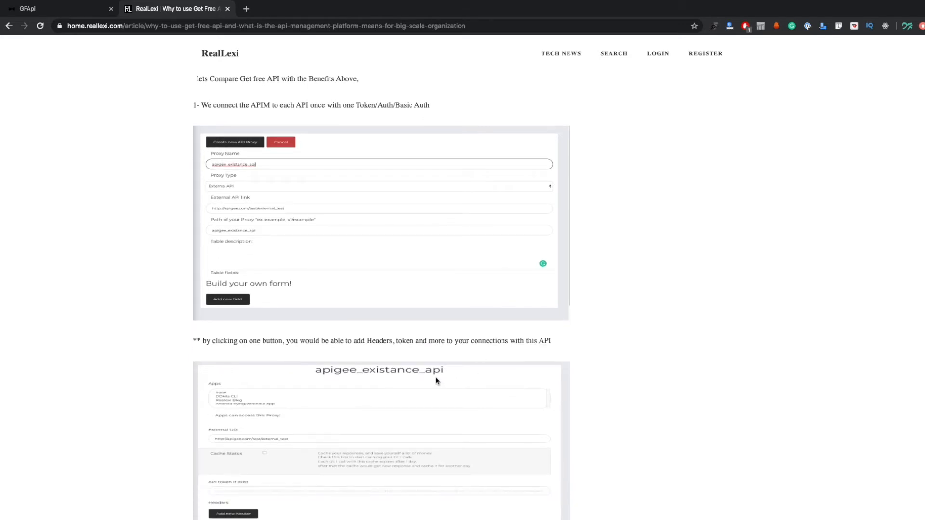
pyautogui.scroll(-4, 511, 380)
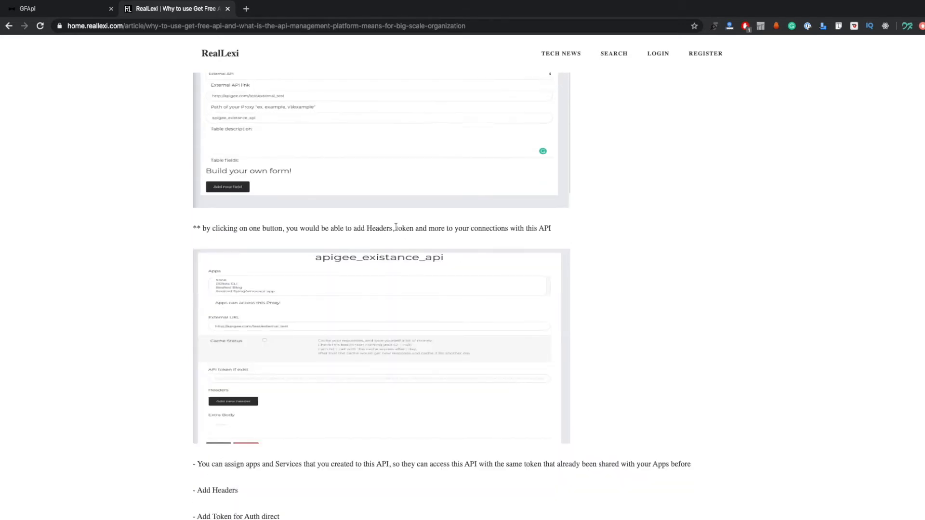
pyautogui.scroll(3, 281, 241)
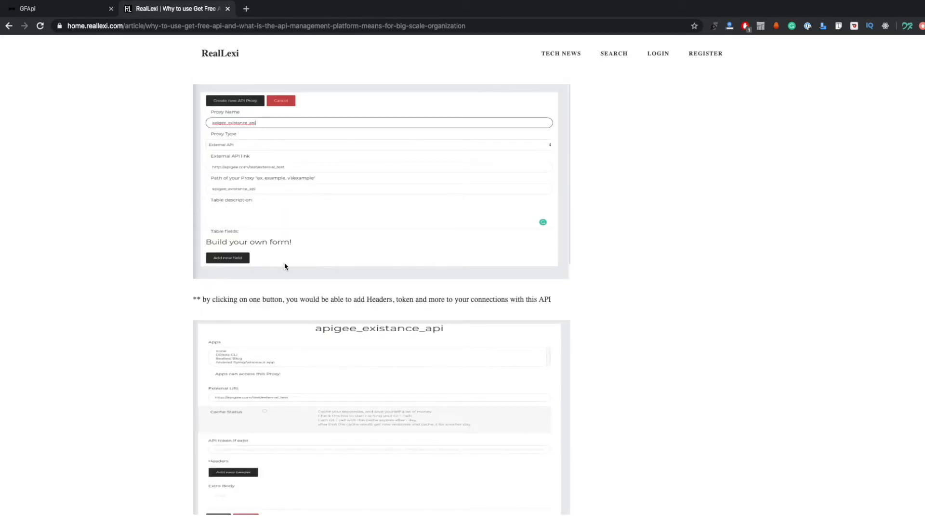
pyautogui.scroll(-2, 285, 269)
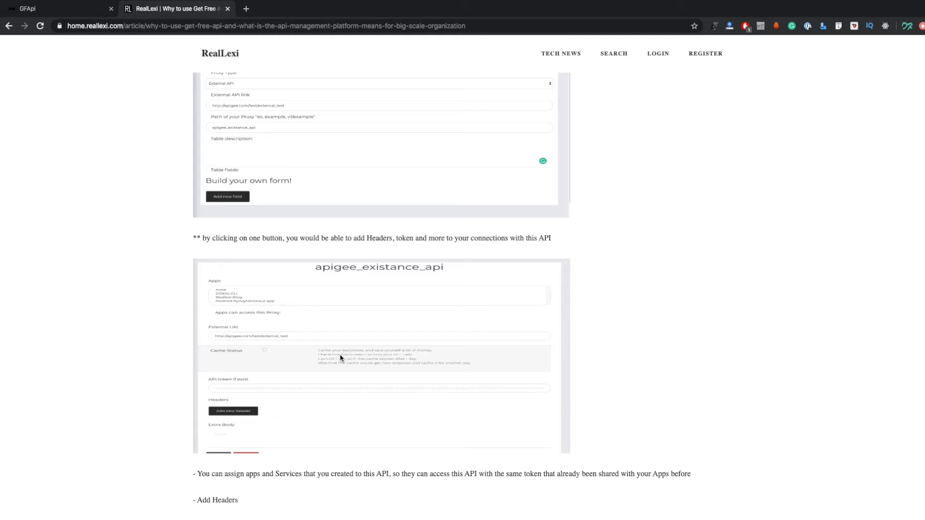
pyautogui.scroll(-1, 322, 380)
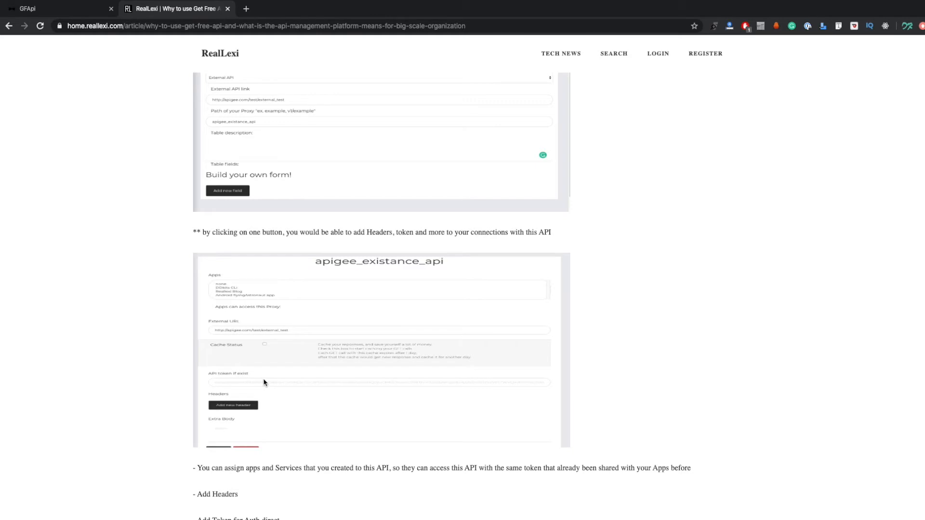
pyautogui.scroll(-1, 282, 388)
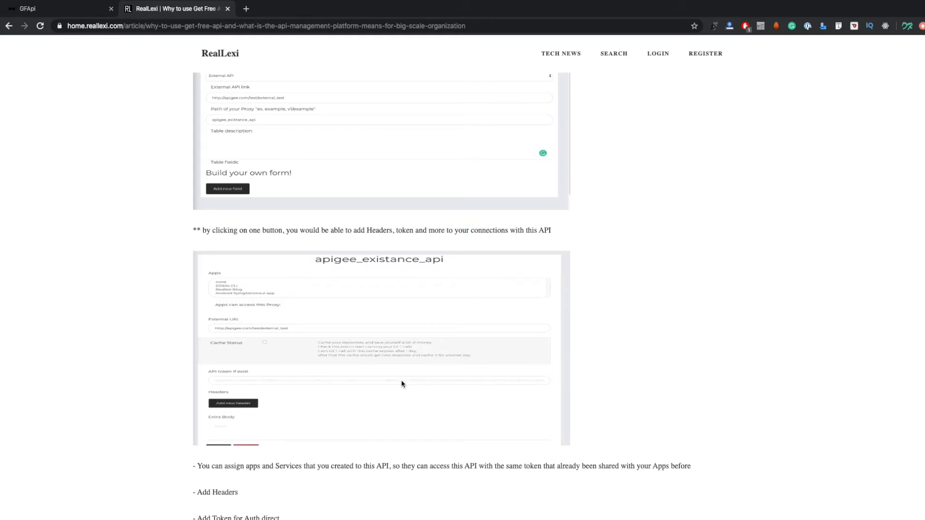
pyautogui.scroll(-1, 376, 391)
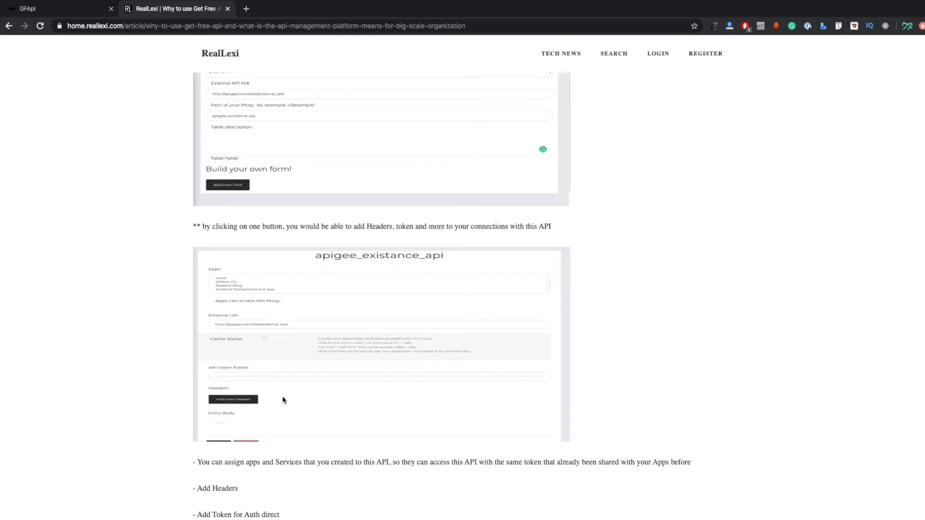
pyautogui.scroll(-1, 282, 397)
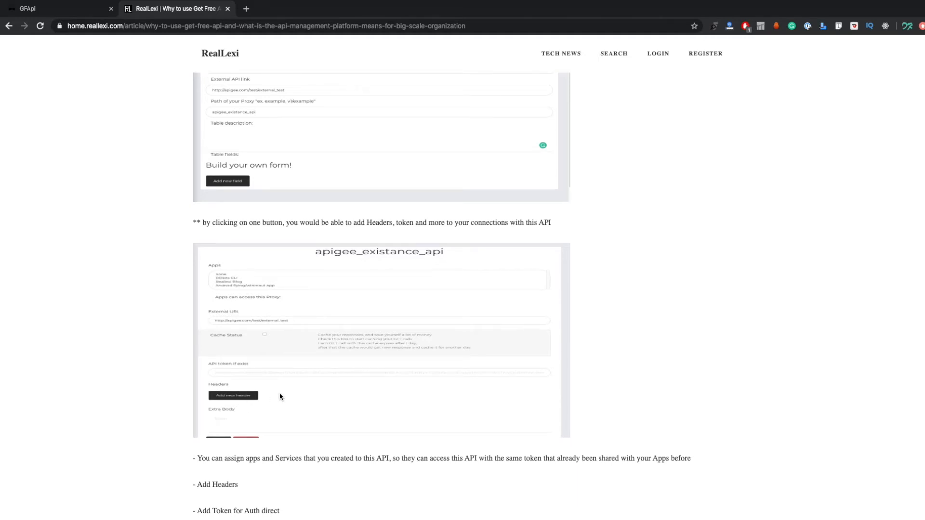
pyautogui.scroll(-3, 252, 388)
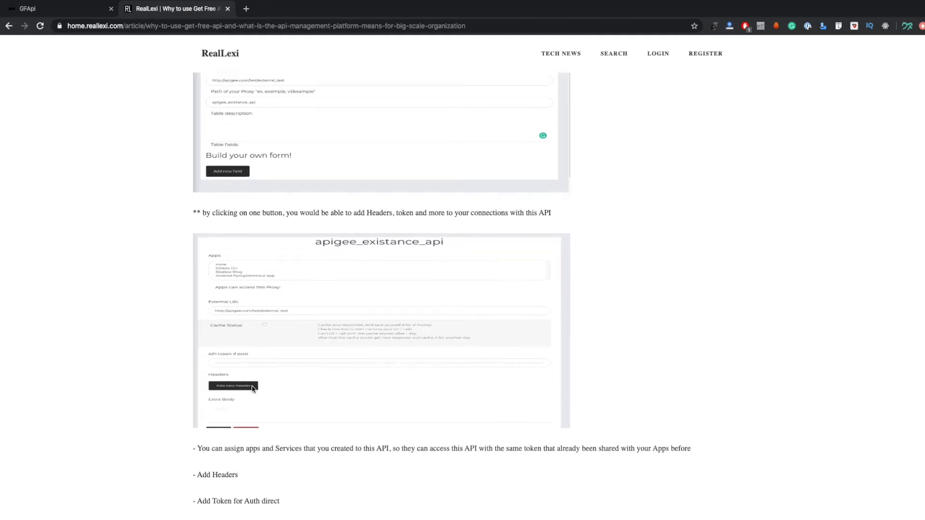
# Read the notes under the apigee_existance_api image on assigning apps, headers, direct Auth token and custom body, highlighting part of the token line
pyautogui.scroll(-4, 258, 387)
pyautogui.scroll(-1, 275, 384)
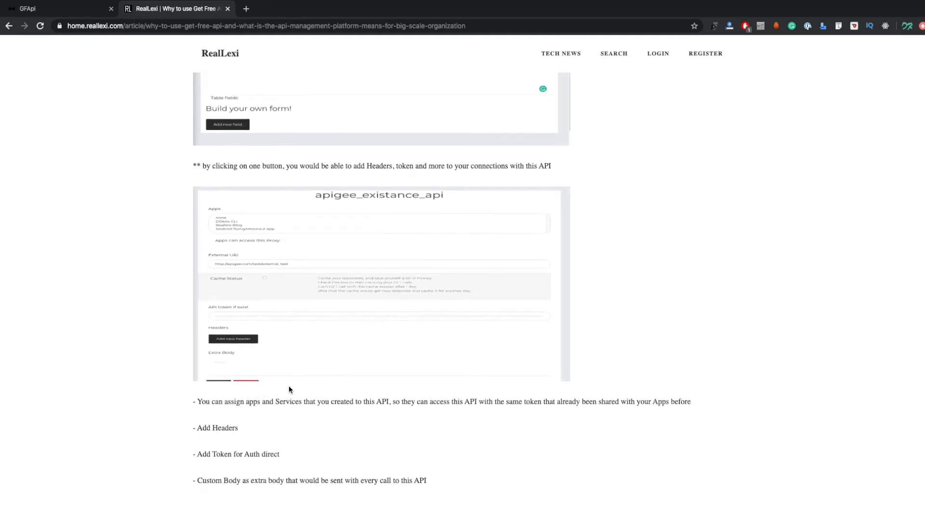
pyautogui.scroll(-1, 318, 407)
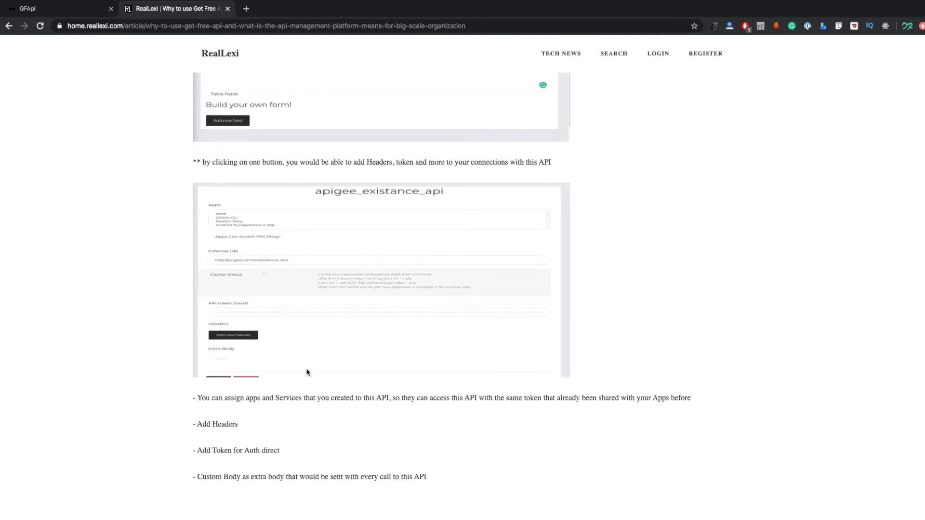
pyautogui.scroll(-1, 264, 423)
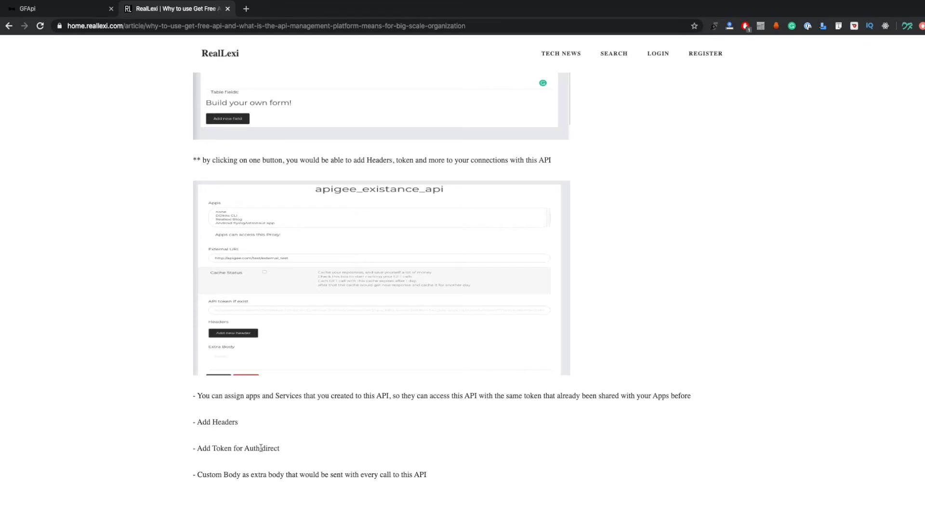
pyautogui.moveTo(266, 448); pyautogui.dragTo(220, 449)
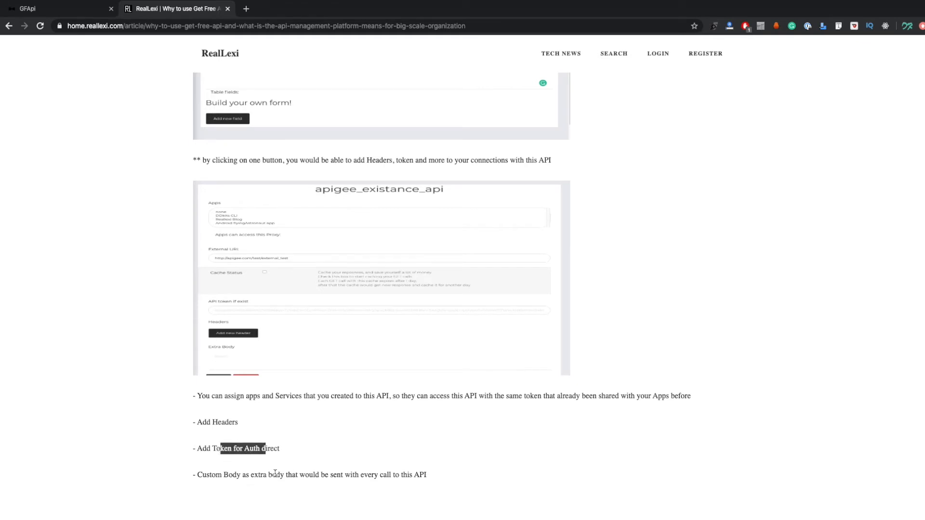
pyautogui.scroll(-1, 305, 469)
pyautogui.scroll(-3, 305, 469)
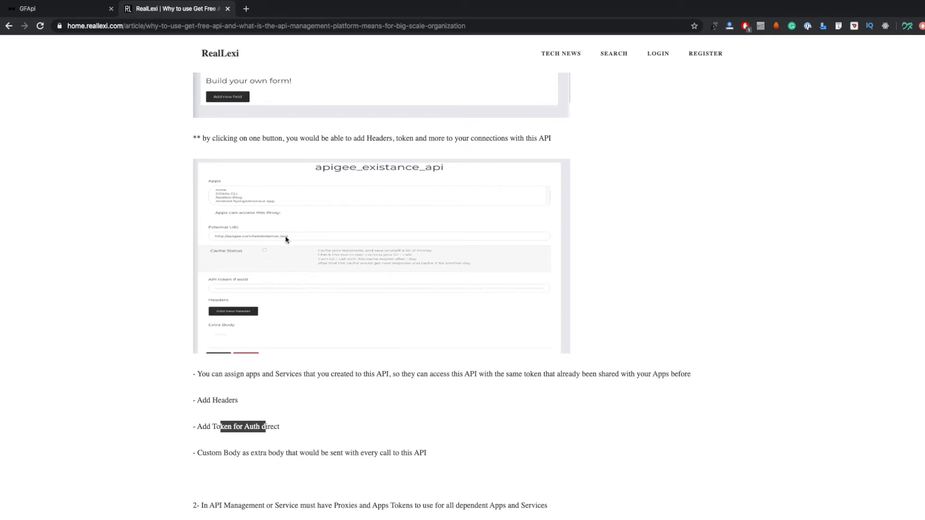
pyautogui.scroll(-1, 347, 410)
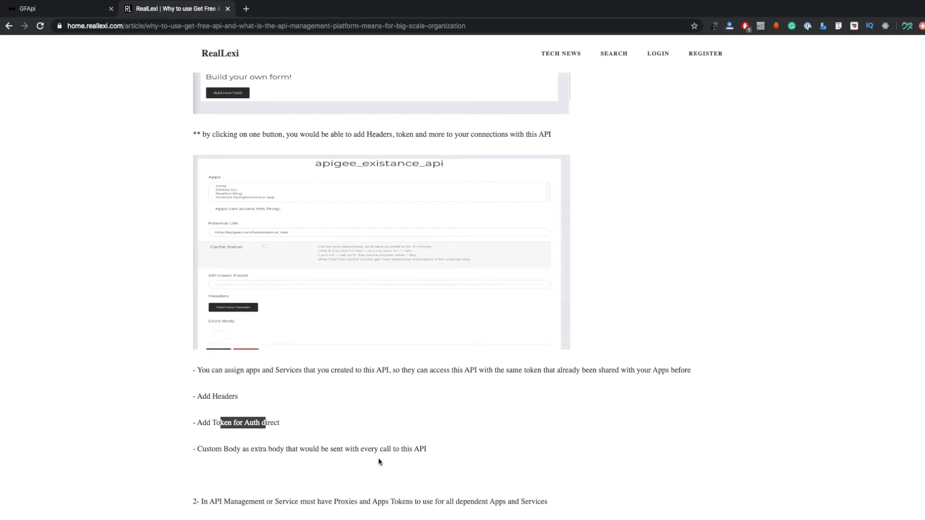
pyautogui.scroll(-1, 346, 462)
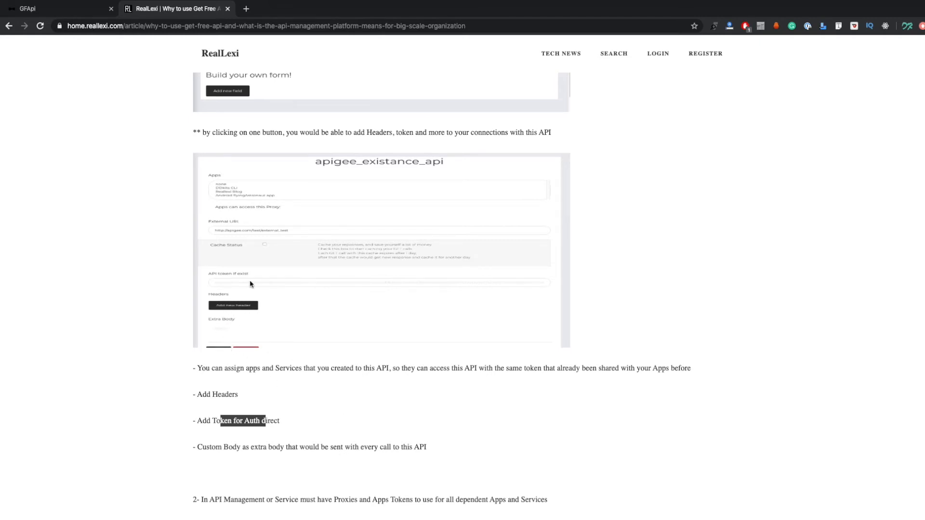
# Read comparison points 2 to 5 on app tokens, full API control, new APIs and new apps, highlighting the image note under point 2
pyautogui.scroll(-3, 398, 429)
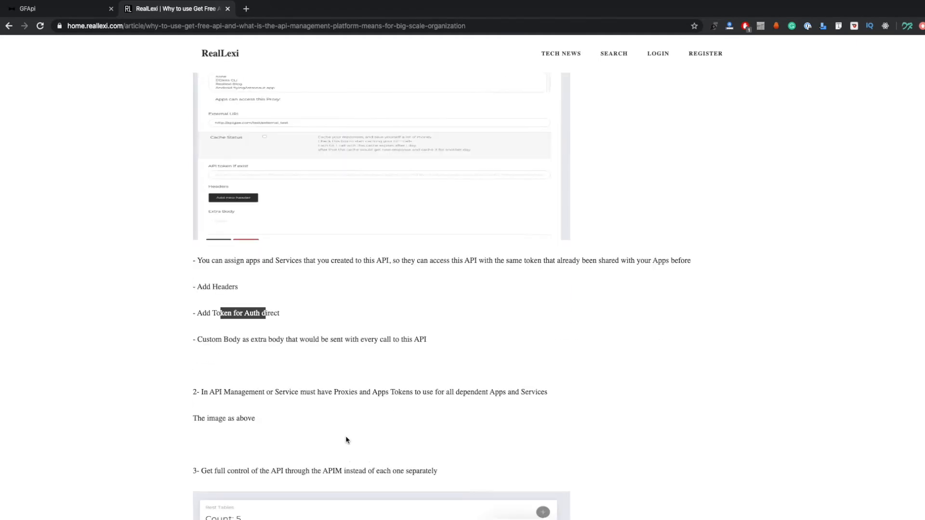
pyautogui.scroll(-2, 284, 429)
pyautogui.scroll(-2, 475, 345)
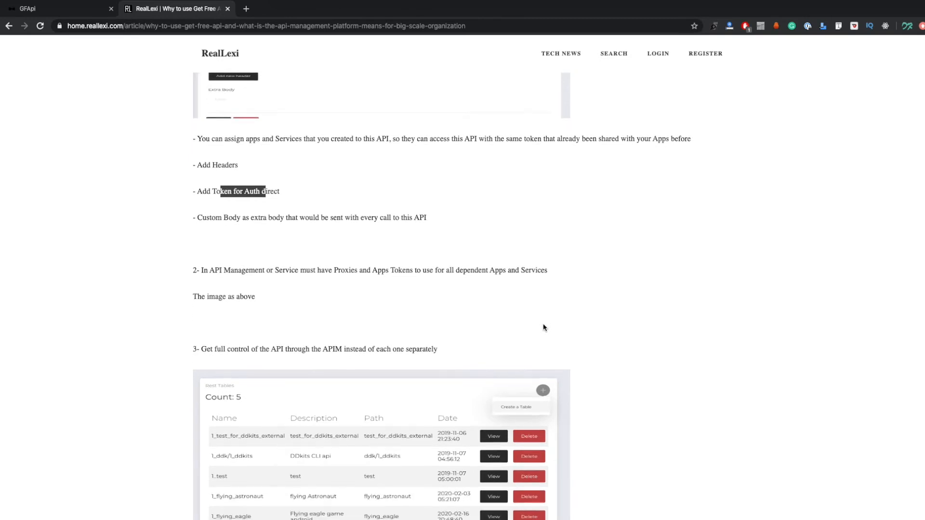
pyautogui.scroll(-1, 543, 327)
pyautogui.scroll(-2, 340, 300)
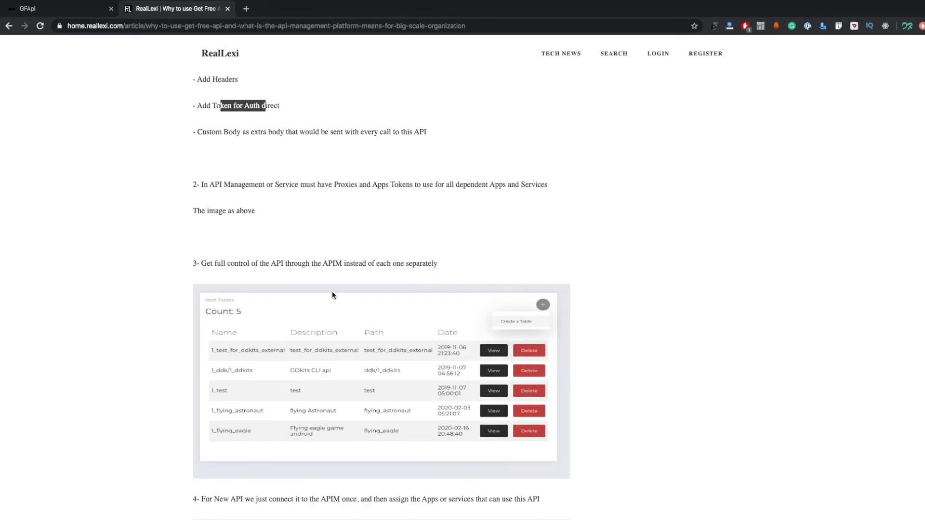
pyautogui.moveTo(256, 212); pyautogui.dragTo(198, 215)
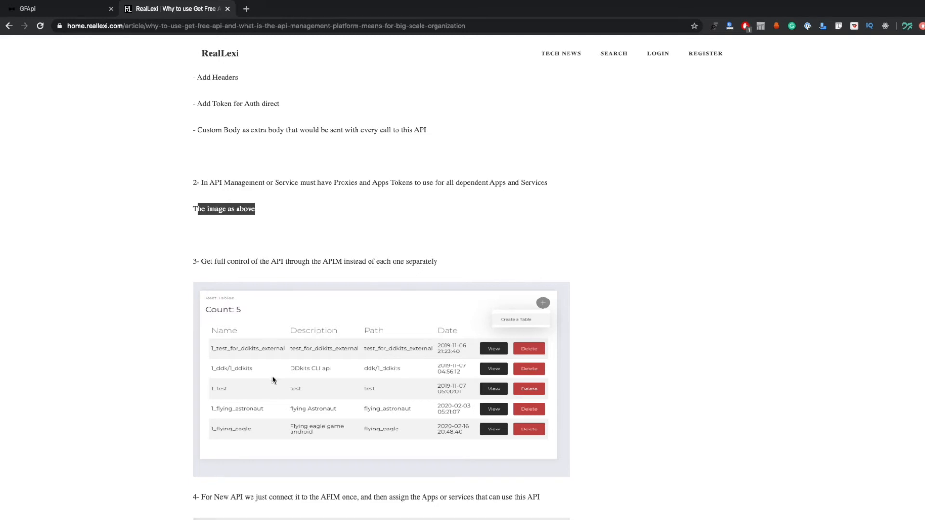
pyautogui.scroll(-4, 275, 378)
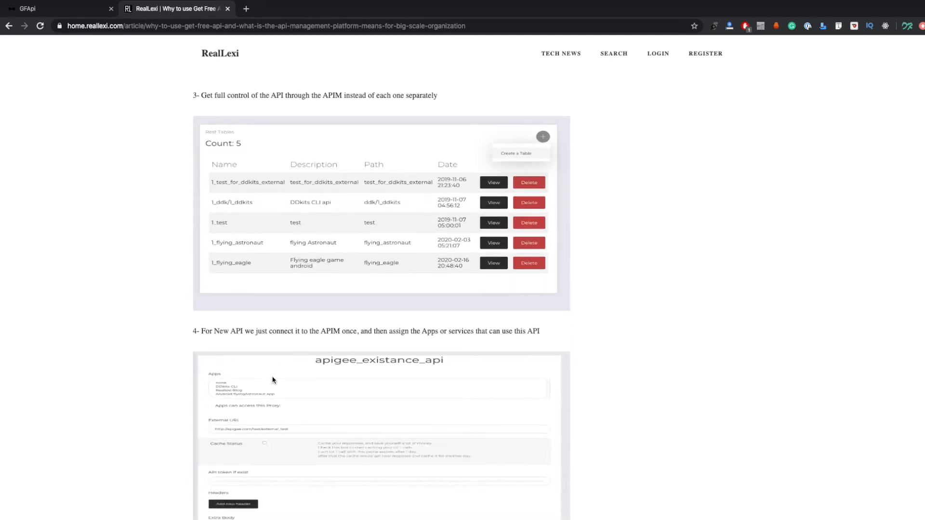
pyautogui.scroll(-9, 273, 378)
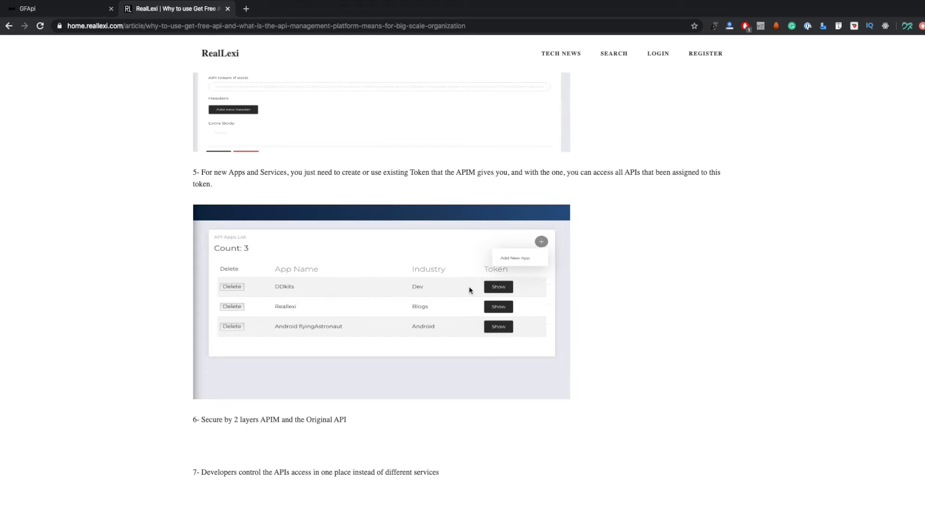
# Review the comparison points and their screenshots again, including the "Extra From GetFreeApi.com" list, and return to the dashboard image
pyautogui.scroll(10, 533, 291)
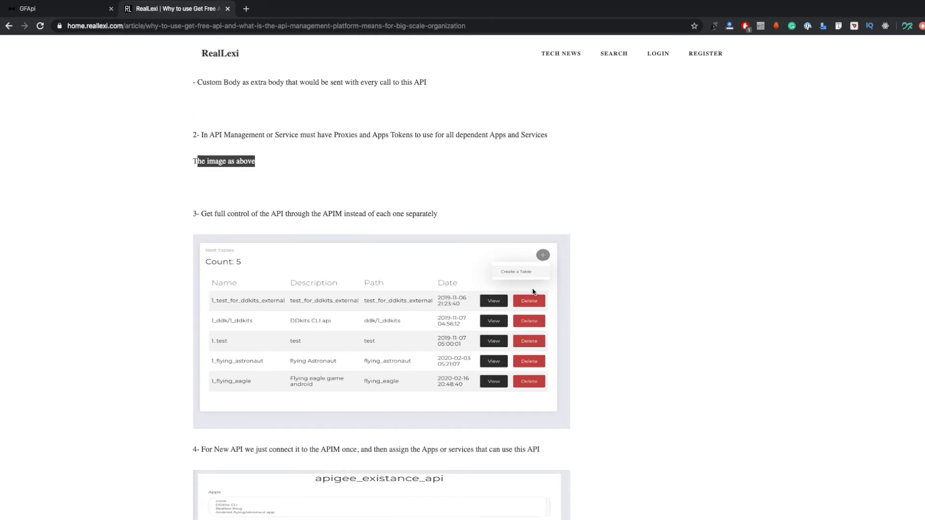
pyautogui.scroll(8, 414, 332)
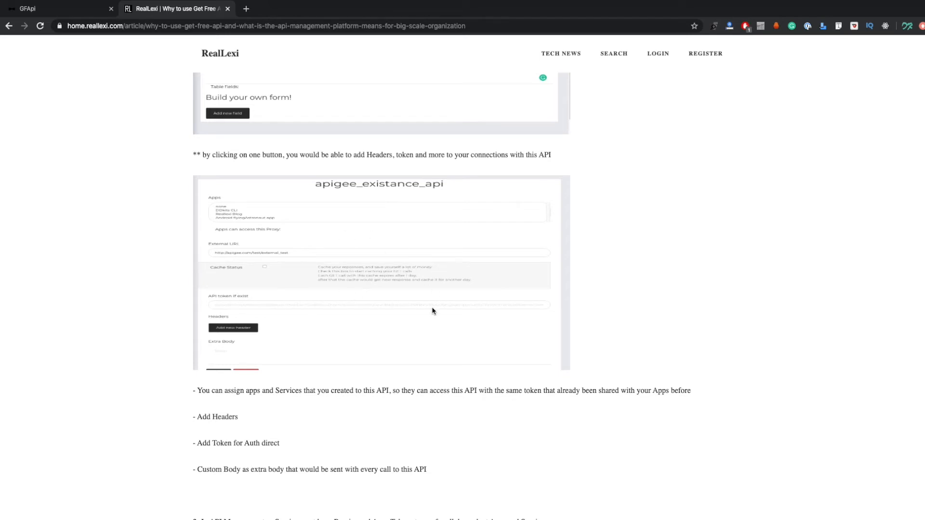
pyautogui.scroll(-1, 404, 275)
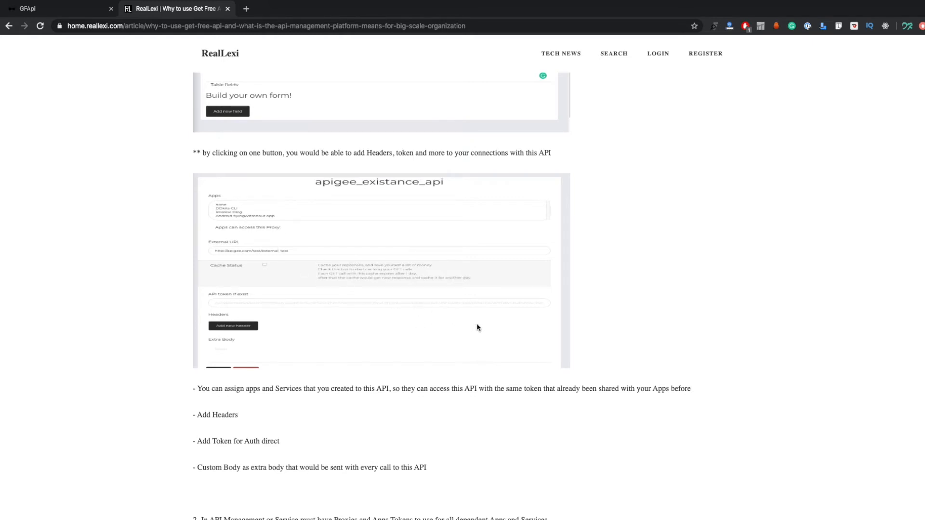
pyautogui.scroll(-15, 477, 326)
pyautogui.scroll(-10, 477, 326)
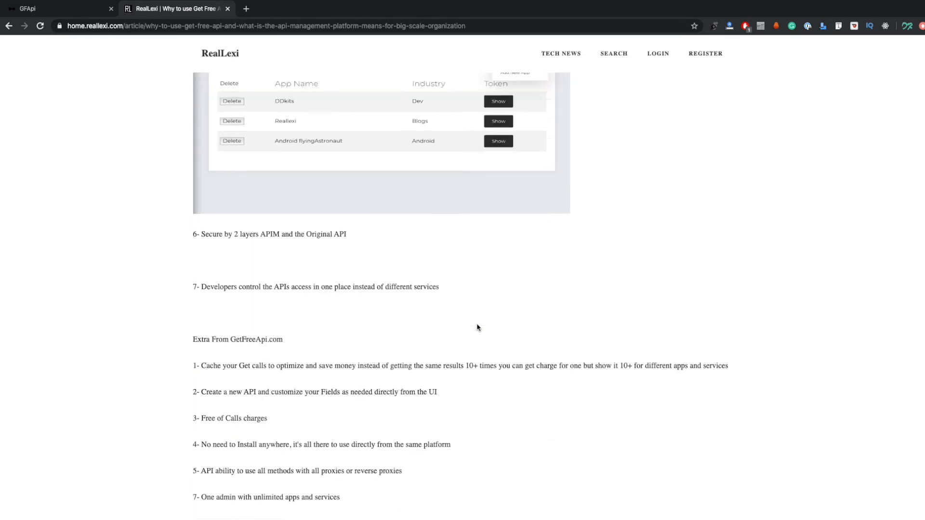
pyautogui.scroll(2, 330, 223)
pyautogui.scroll(15, 331, 223)
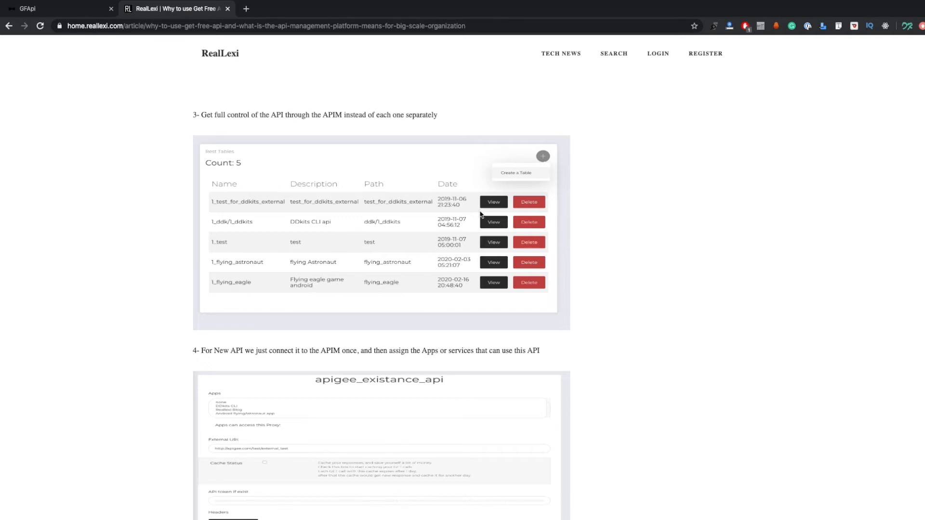
pyautogui.scroll(20, 467, 201)
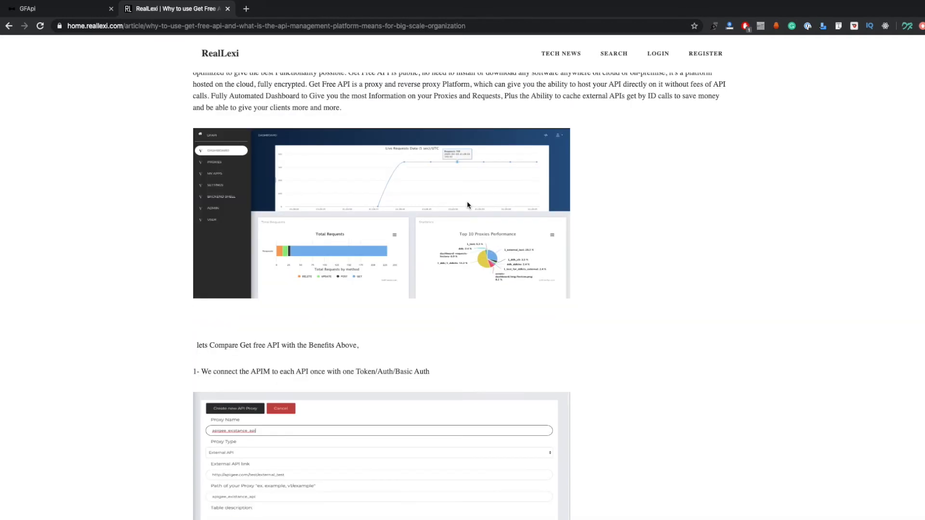
# Review the Get Free API or APIM diagram, and read comparison points 2 to 4 with their table list and apigee_existance_api images
pyautogui.scroll(4, 271, 153)
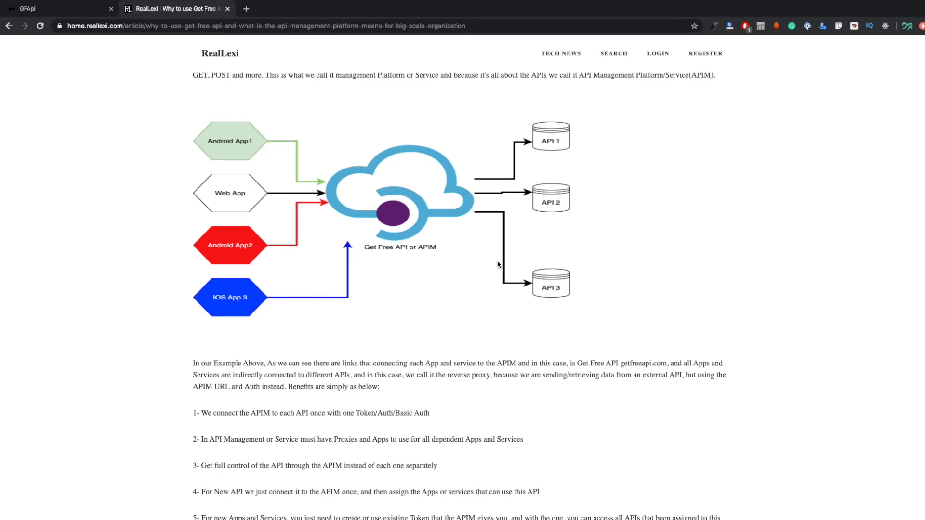
pyautogui.scroll(-20, 496, 265)
pyautogui.scroll(-12, 497, 265)
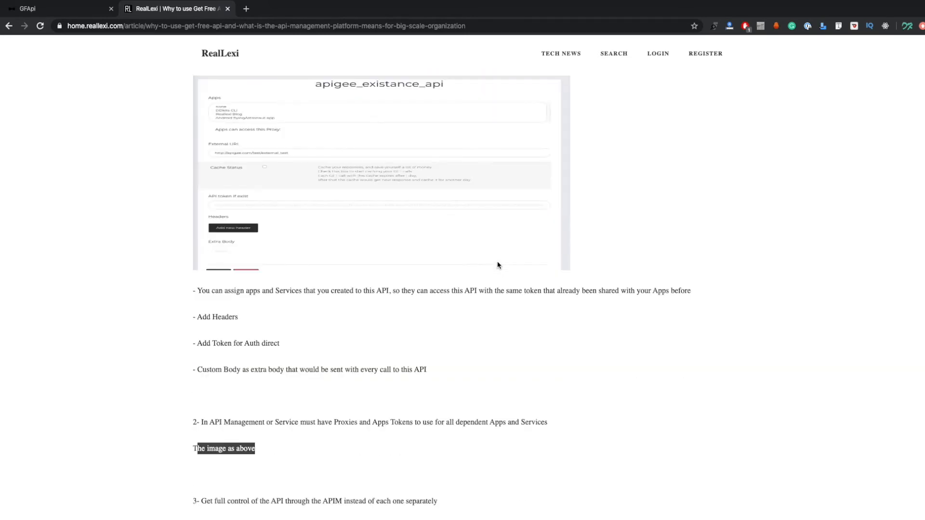
pyautogui.scroll(-2, 497, 265)
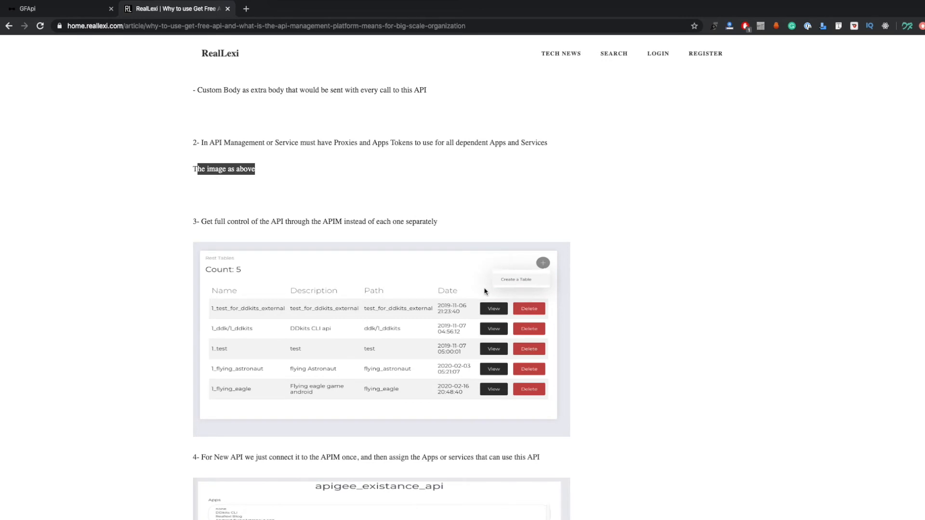
pyautogui.scroll(-1, 485, 289)
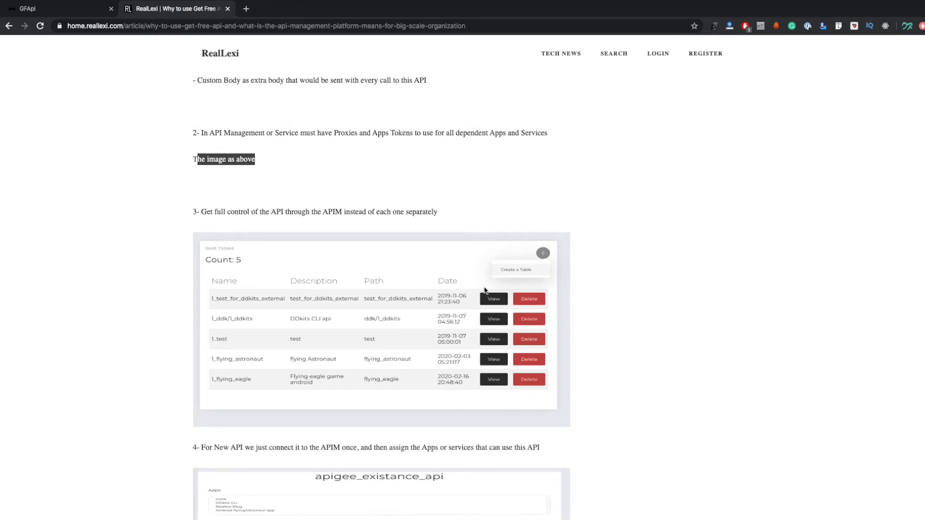
pyautogui.scroll(-4, 485, 289)
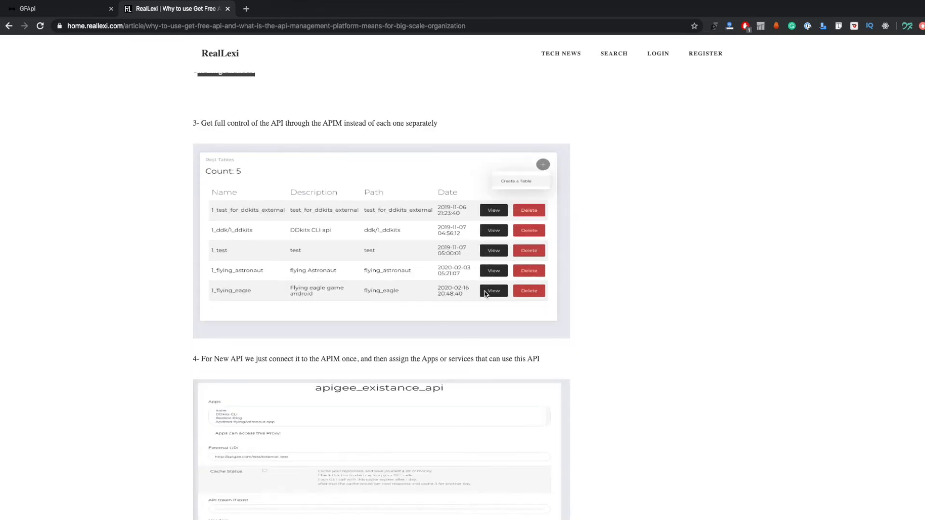
pyautogui.scroll(-8, 500, 304)
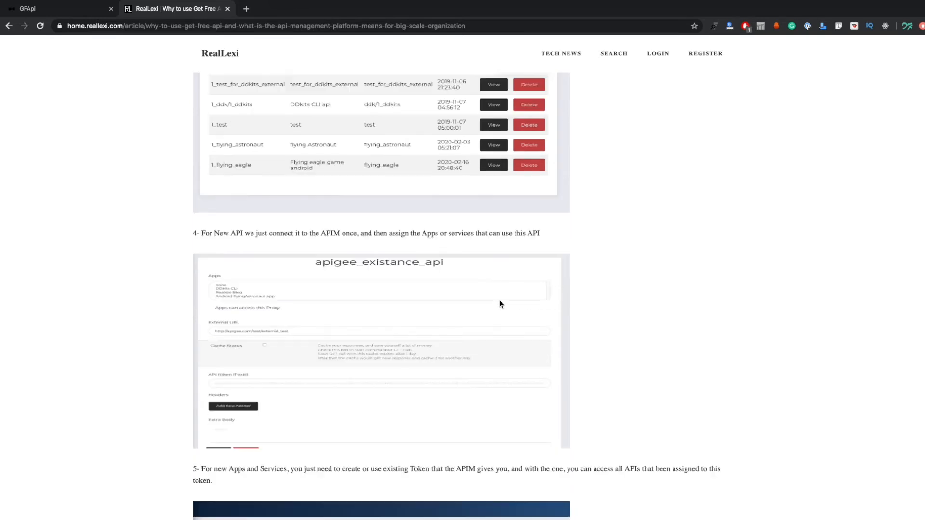
pyautogui.scroll(-4, 500, 304)
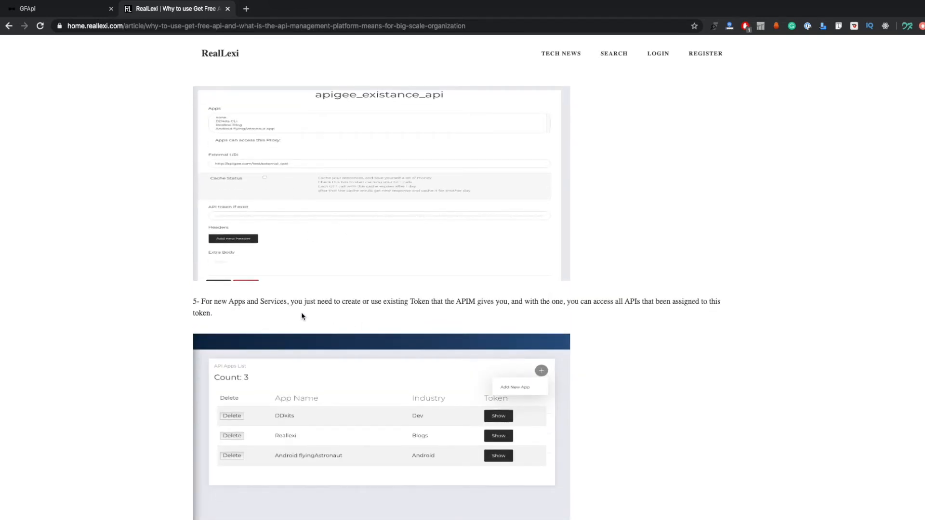
# Read comparison points 5 to 7 on app tokens, two-layer security and controlling API access in one place
pyautogui.scroll(-2, 425, 367)
pyautogui.scroll(-6, 400, 331)
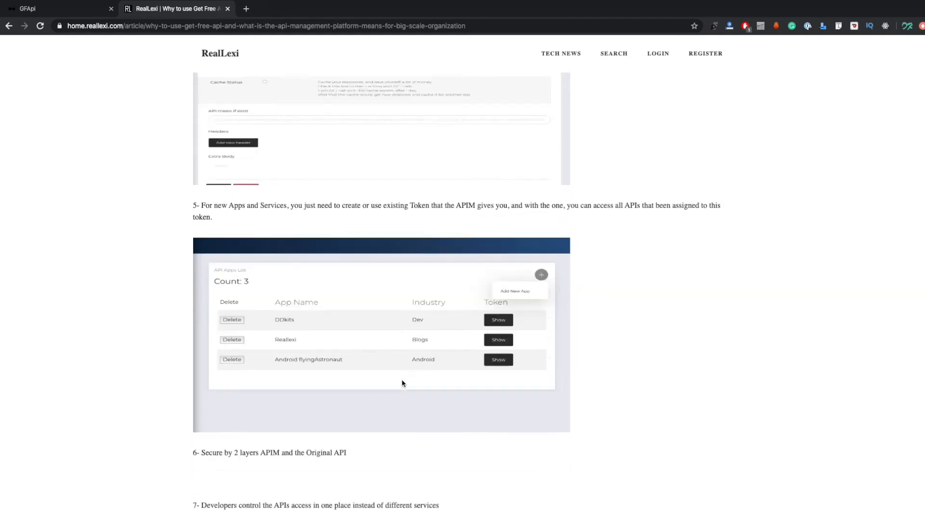
pyautogui.scroll(-1, 402, 384)
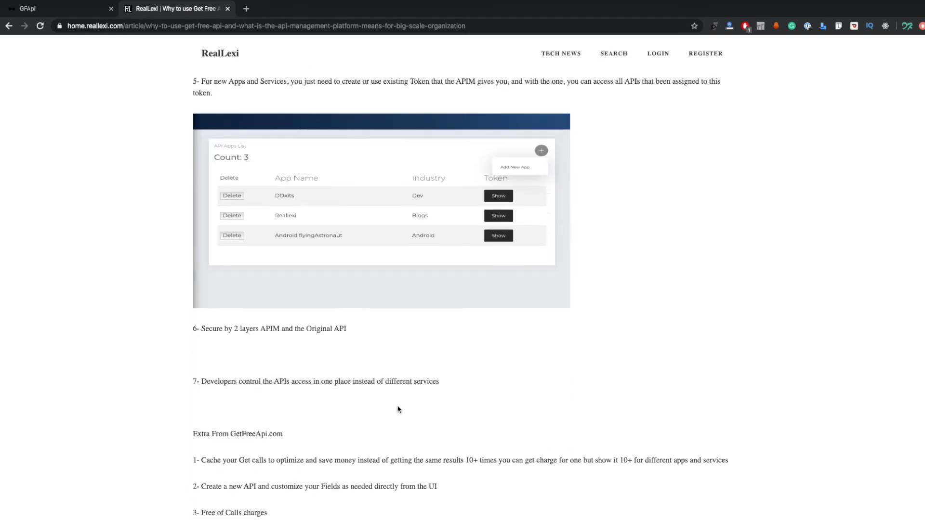
pyautogui.scroll(-3, 385, 376)
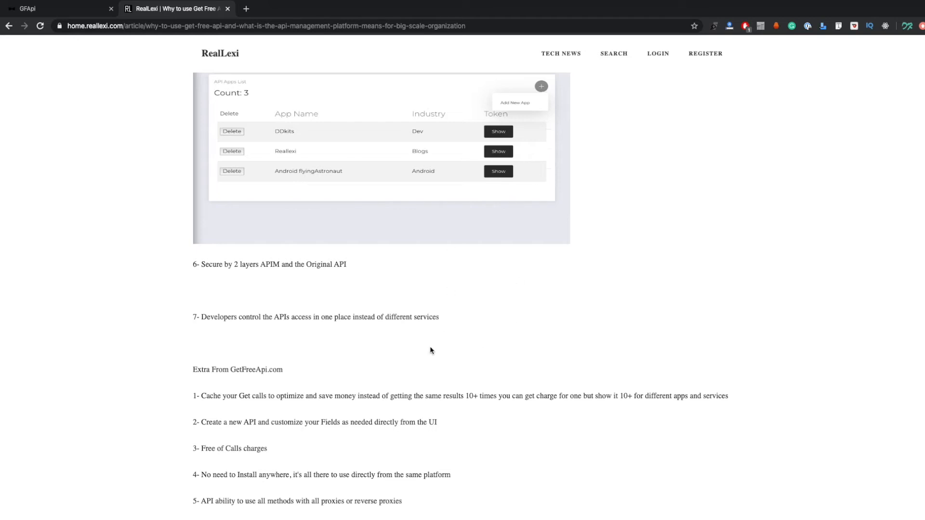
pyautogui.scroll(-3, 294, 385)
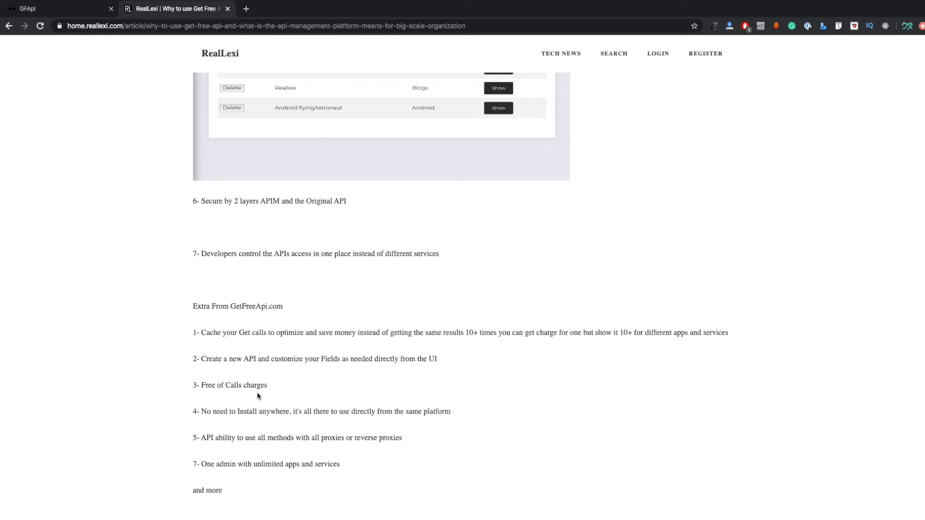
# Read the "Extra From GetFreeApi.com" list, highlighting "Free of Calls charges" and the site name in the heading
pyautogui.moveTo(201, 385); pyautogui.dragTo(267, 385)
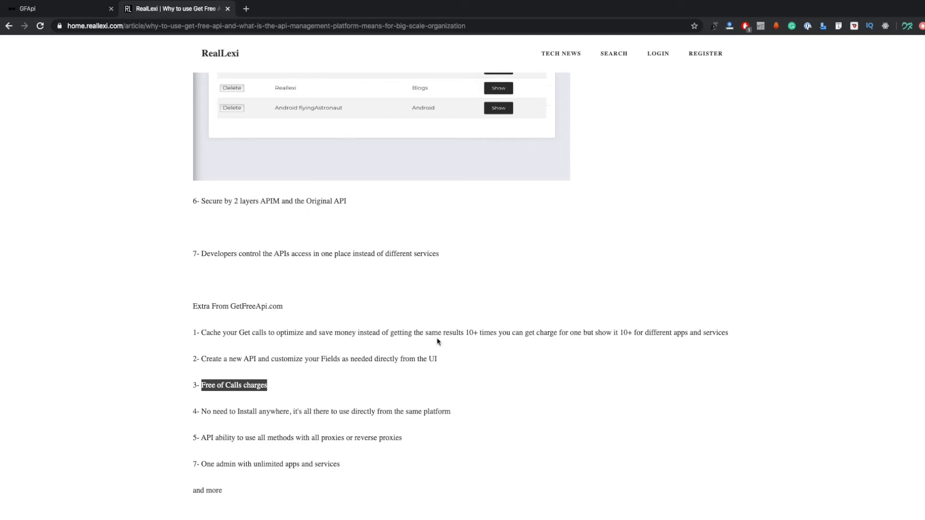
pyautogui.moveTo(283, 306); pyautogui.dragTo(230, 306)
pyautogui.click(385, 313)
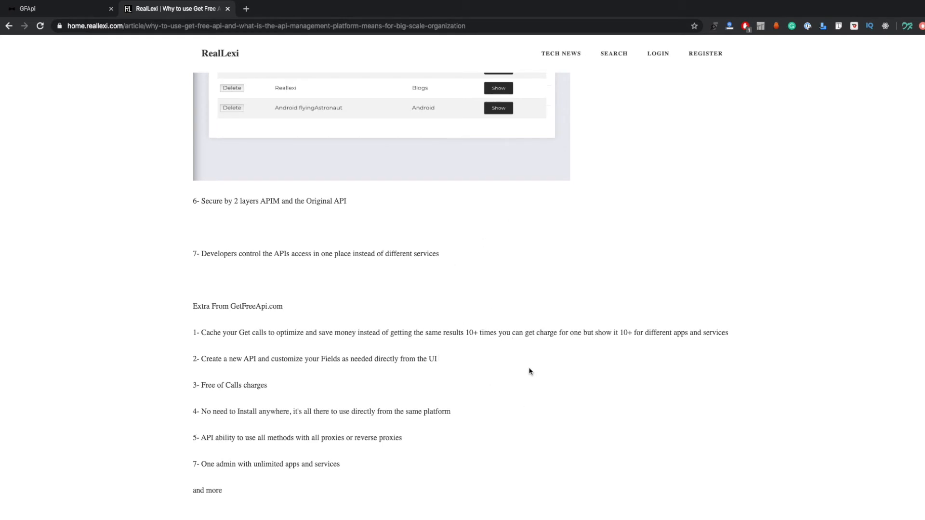
pyautogui.scroll(1, 535, 189)
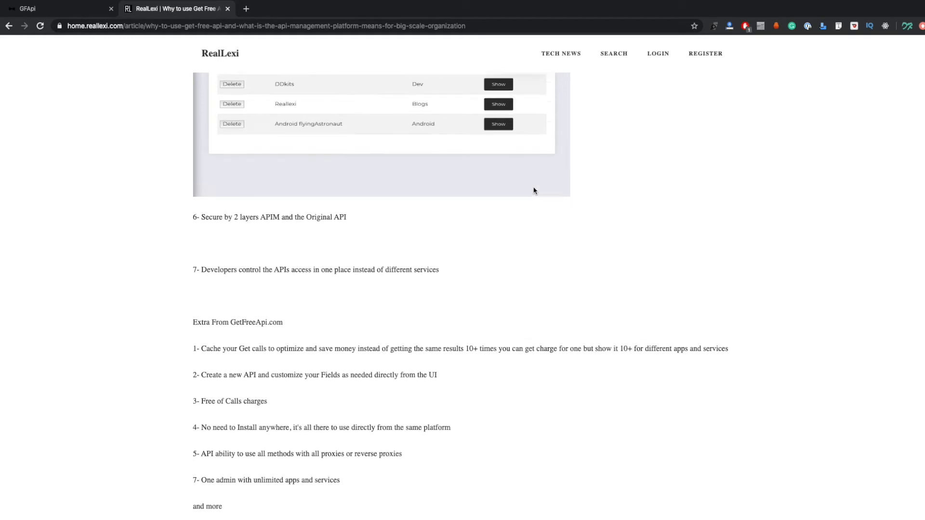
pyautogui.scroll(-2, 540, 229)
pyautogui.scroll(-1, 541, 229)
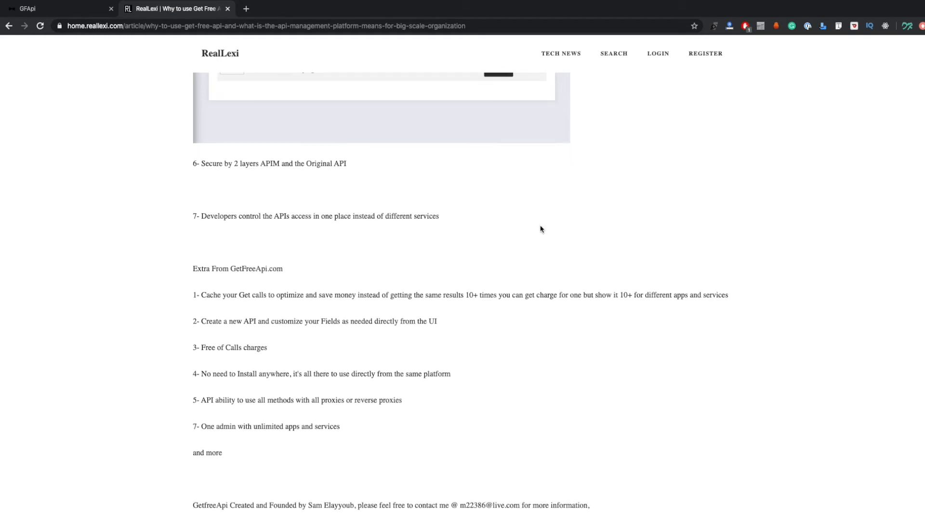
pyautogui.scroll(-1, 342, 386)
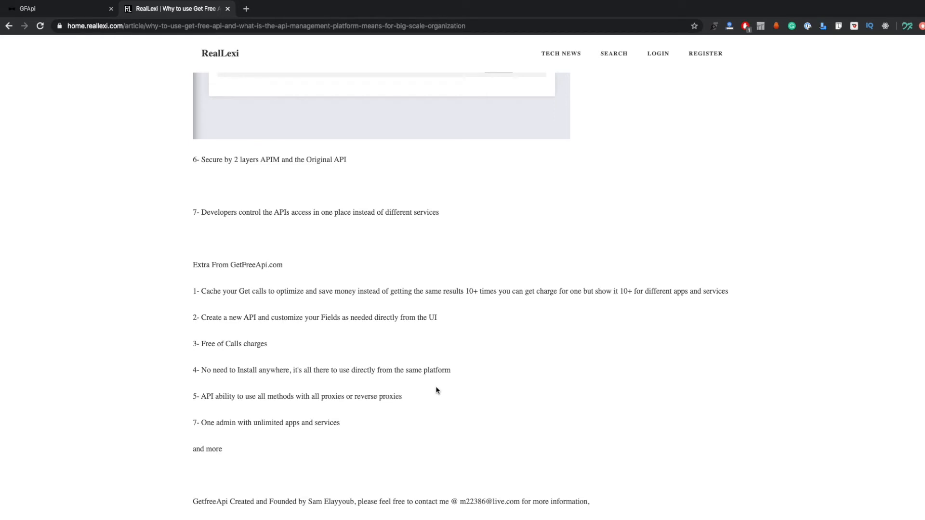
# Compare the proxy settings and full API control sections again with the extra features list and the article's closing contact notes
pyautogui.scroll(10, 435, 386)
pyautogui.scroll(9, 435, 385)
pyautogui.scroll(-9, 435, 386)
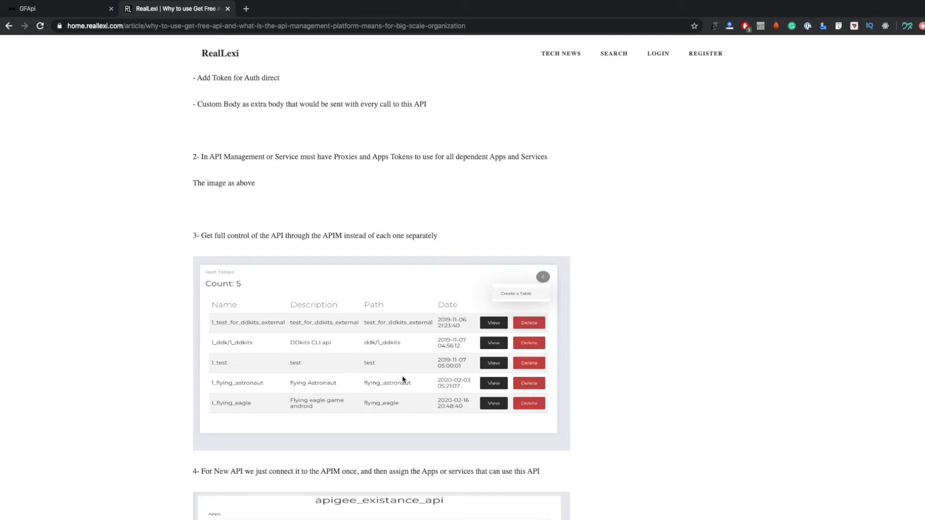
pyautogui.scroll(-4, 402, 380)
pyautogui.scroll(-8, 403, 380)
pyautogui.scroll(-5, 403, 380)
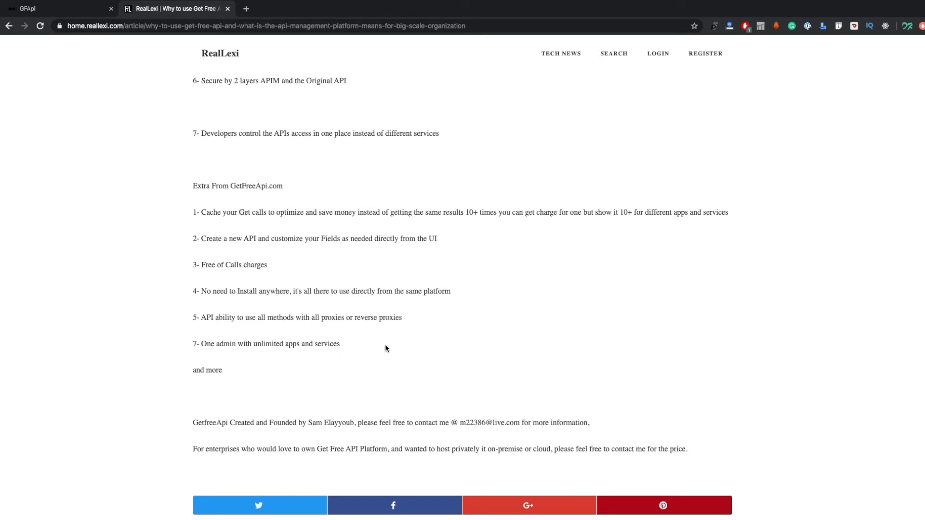
pyautogui.scroll(1, 407, 350)
pyautogui.scroll(15, 406, 349)
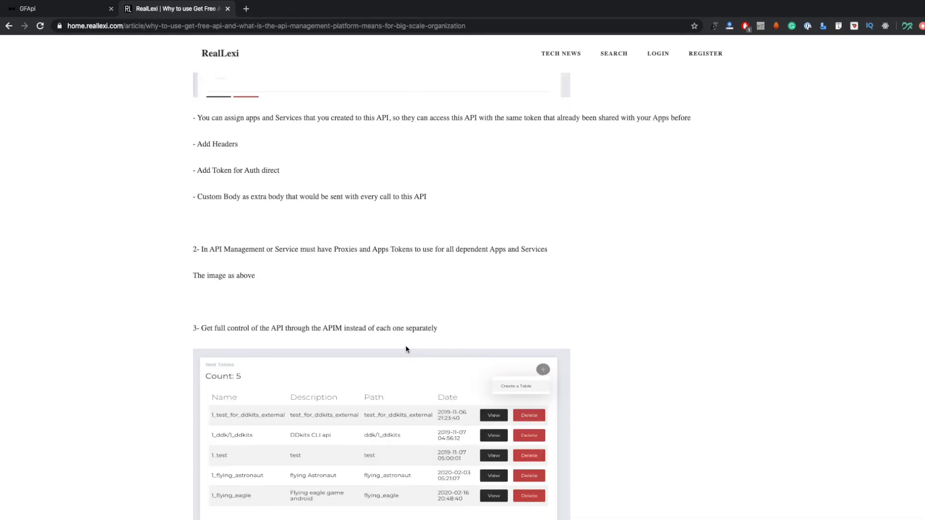
pyautogui.scroll(6, 405, 388)
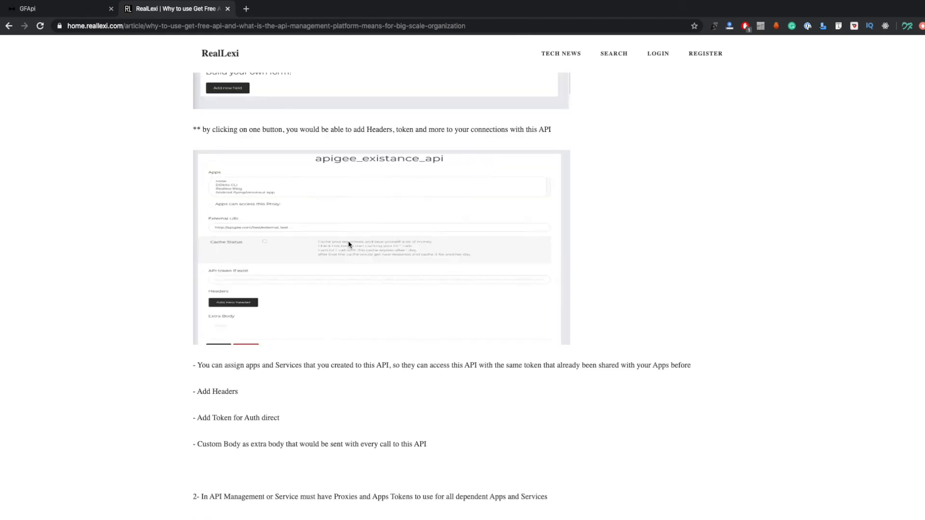
pyautogui.scroll(-15, 439, 317)
pyautogui.scroll(-10, 440, 364)
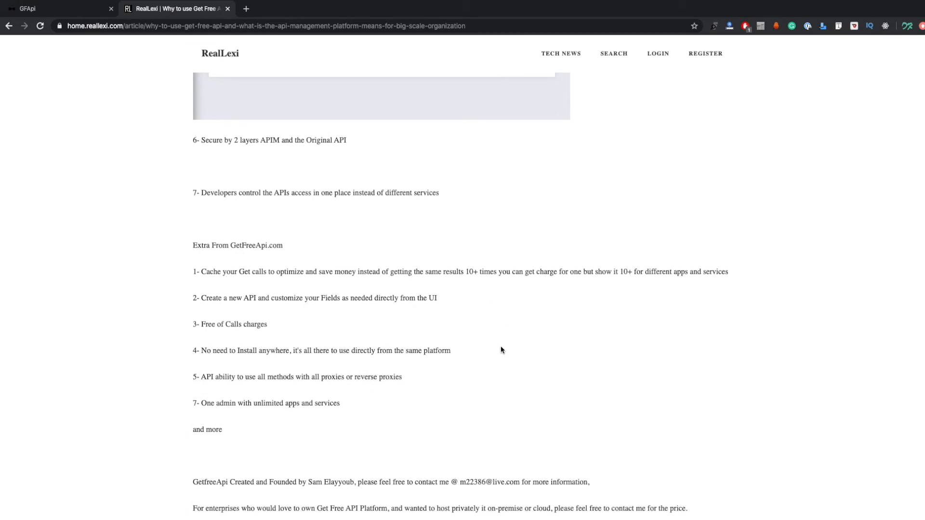
# Go over comparison points 2 to 5 and their screenshots once more, and return to the Get Free API or APIM diagram
pyautogui.scroll(20, 510, 339)
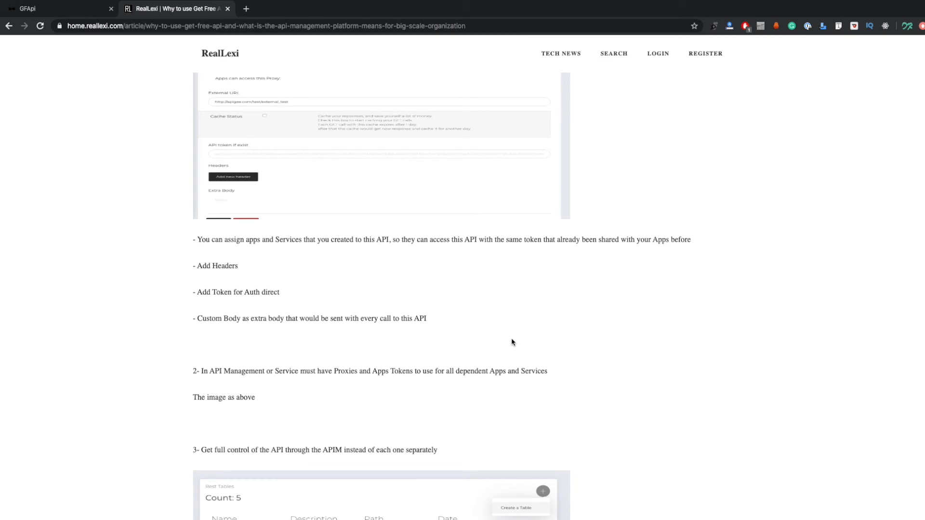
pyautogui.scroll(-4, 490, 341)
pyautogui.scroll(-10, 490, 341)
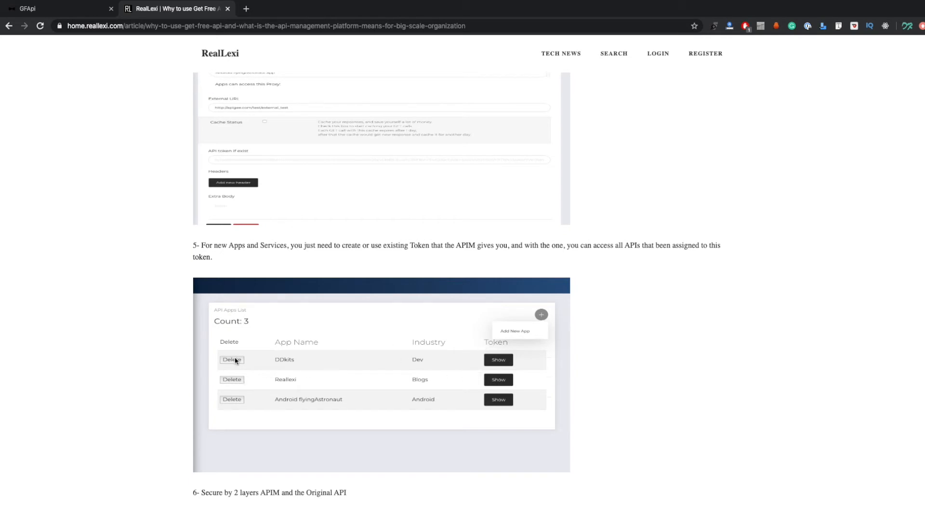
pyautogui.scroll(7, 439, 361)
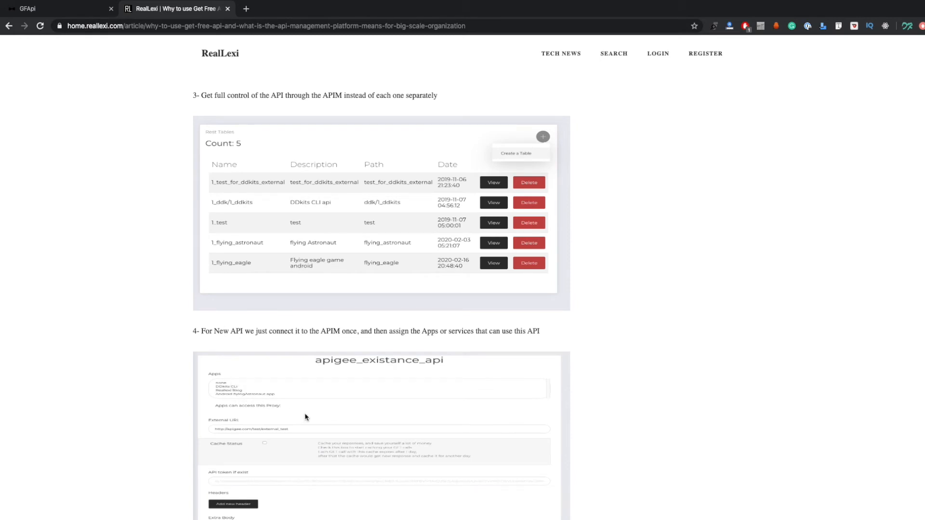
pyautogui.scroll(-1, 634, 407)
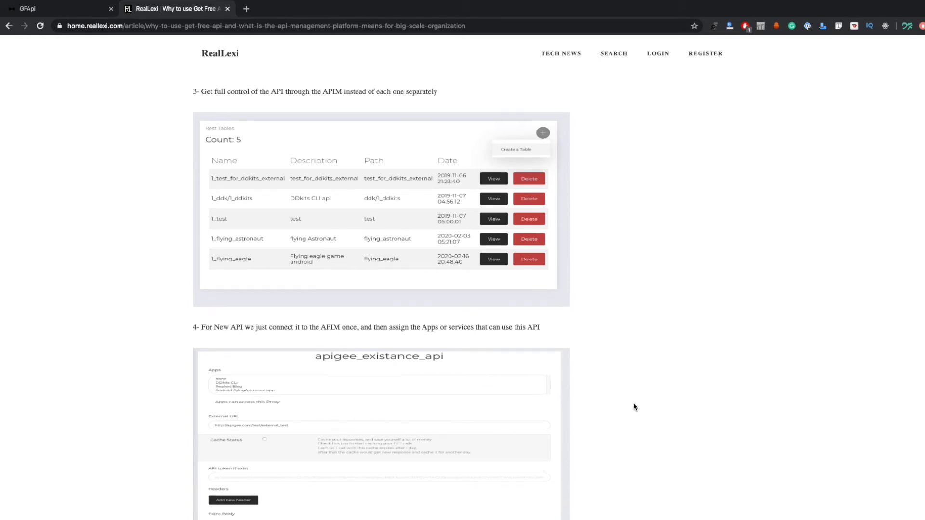
pyautogui.scroll(-9, 633, 405)
pyautogui.scroll(-2, 634, 404)
pyautogui.scroll(15, 634, 404)
pyautogui.scroll(10, 634, 407)
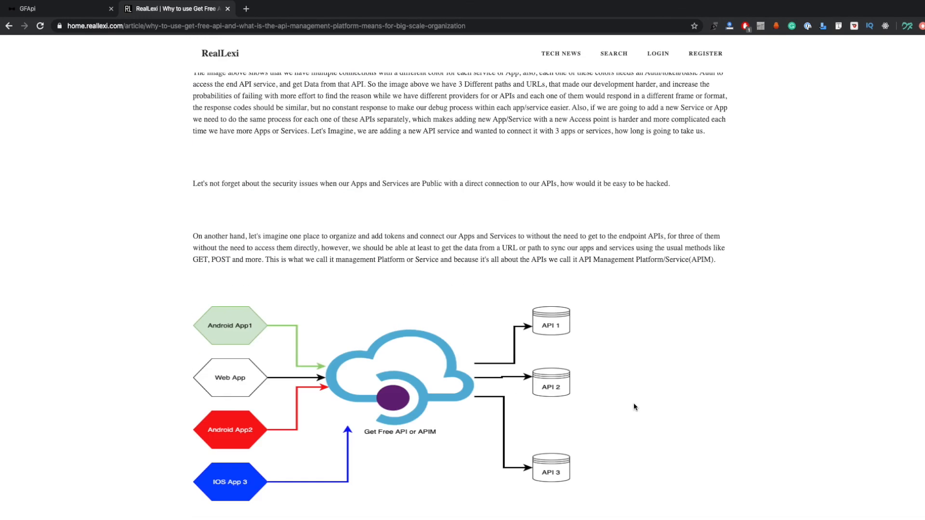
# Select the article's web address, and switch to the GFApi site to open its registration page
pyautogui.click(260, 26)
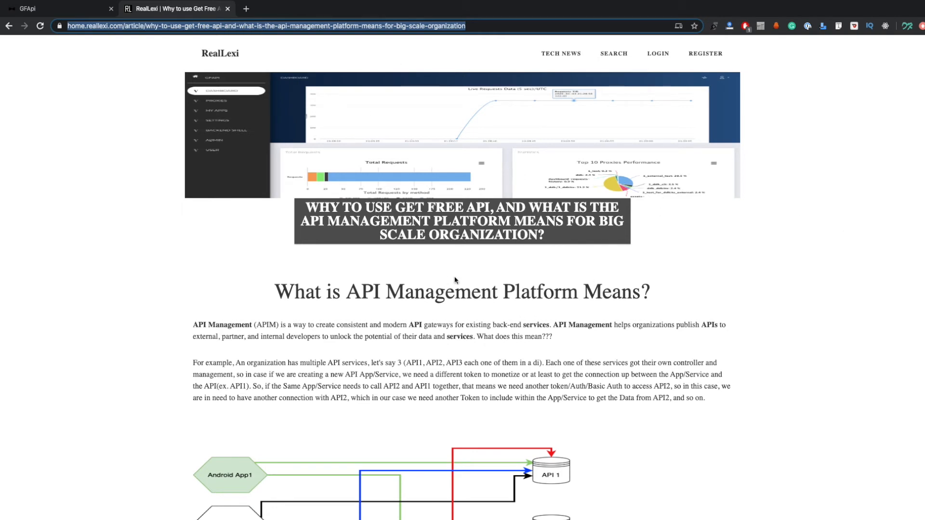
pyautogui.click(50, 14)
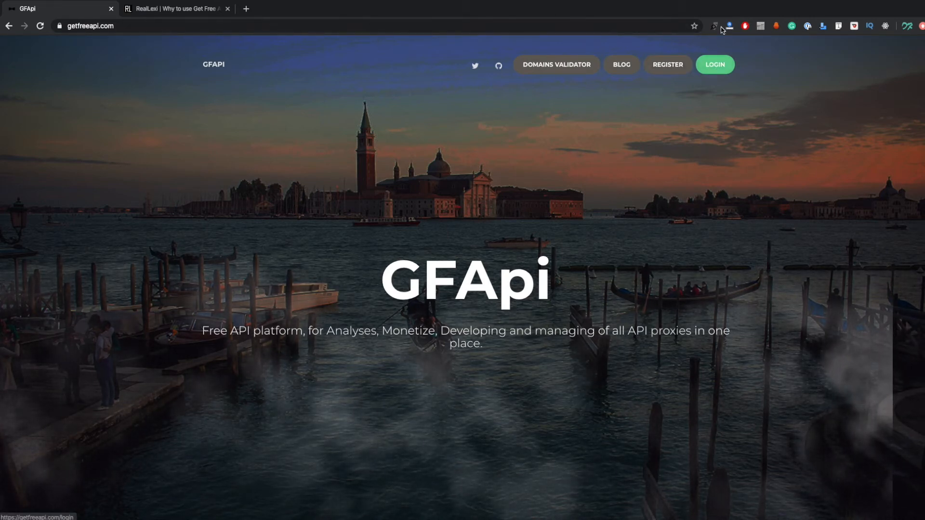
pyautogui.moveTo(731, 28)
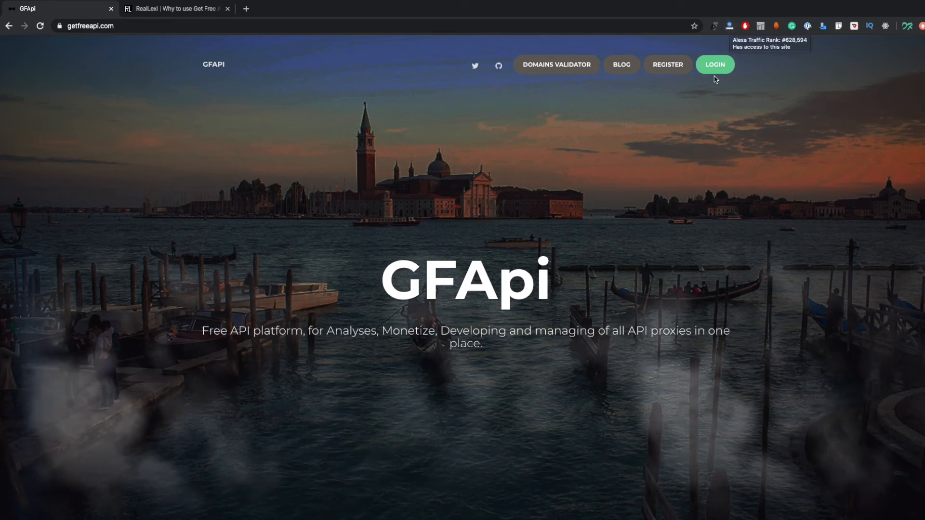
pyautogui.click(685, 72)
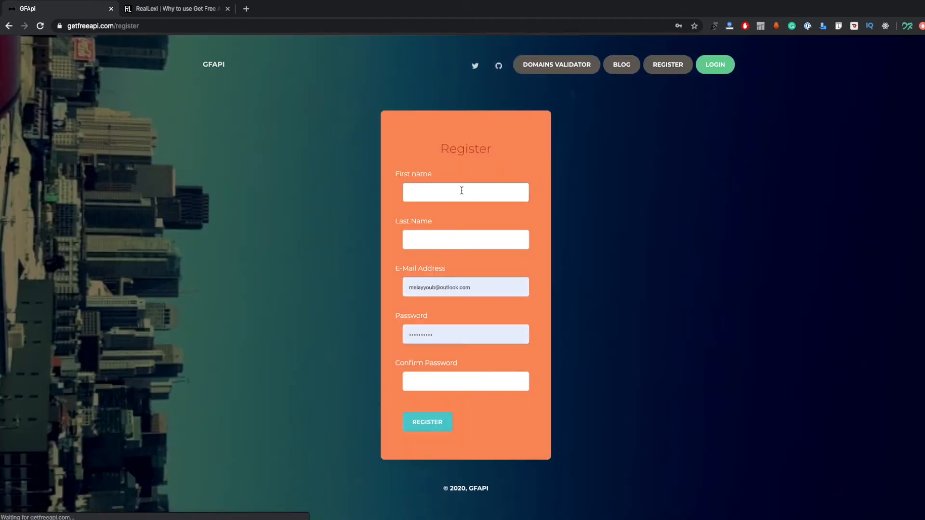
# Fill in the registration form with the first and last name, replace the e-mail address, and enter and confirm the account password
pyautogui.click(458, 191)
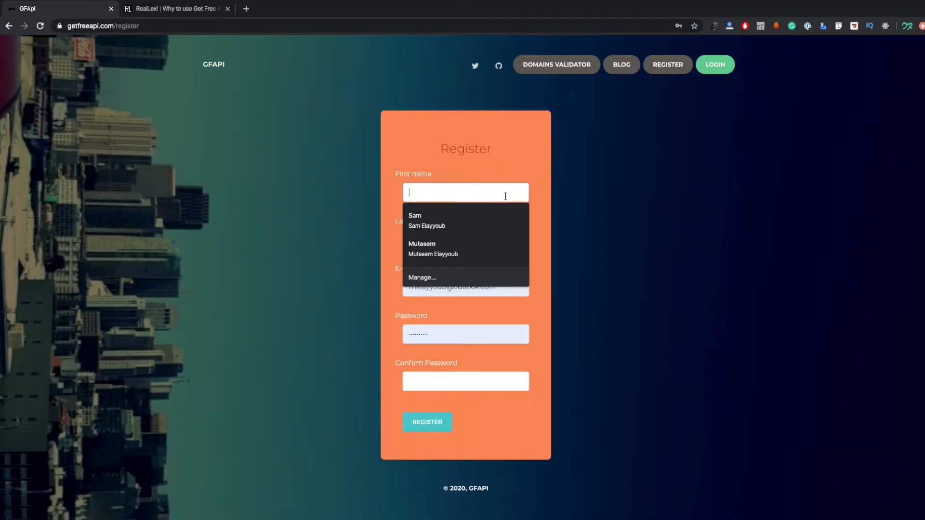
pyautogui.click(481, 220)
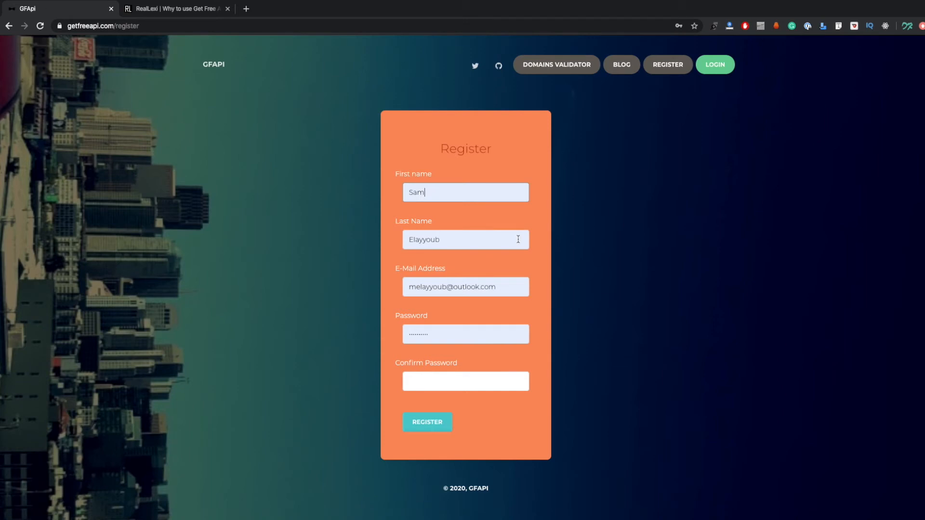
pyautogui.doubleClick(438, 282)
pyautogui.doubleClick(483, 283)
pyautogui.moveTo(510, 283); pyautogui.dragTo(405, 287)
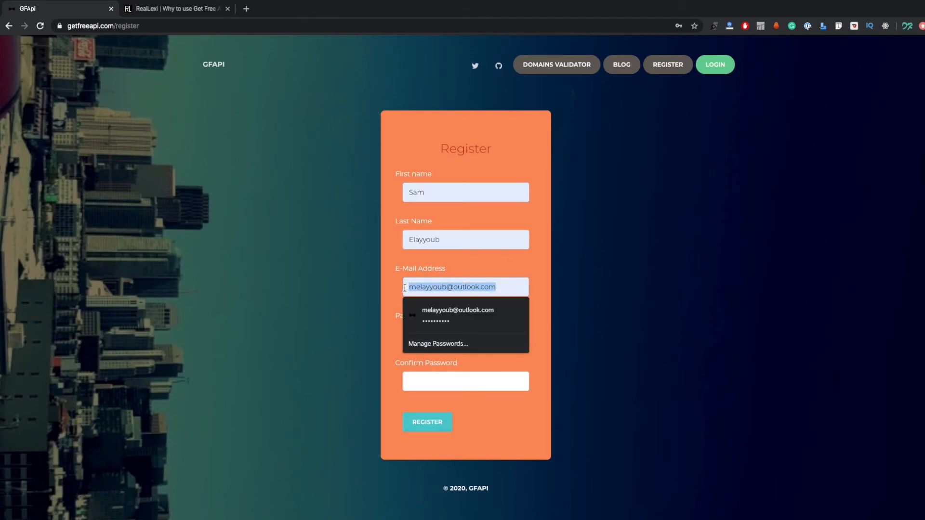
pyautogui.press('Tab')
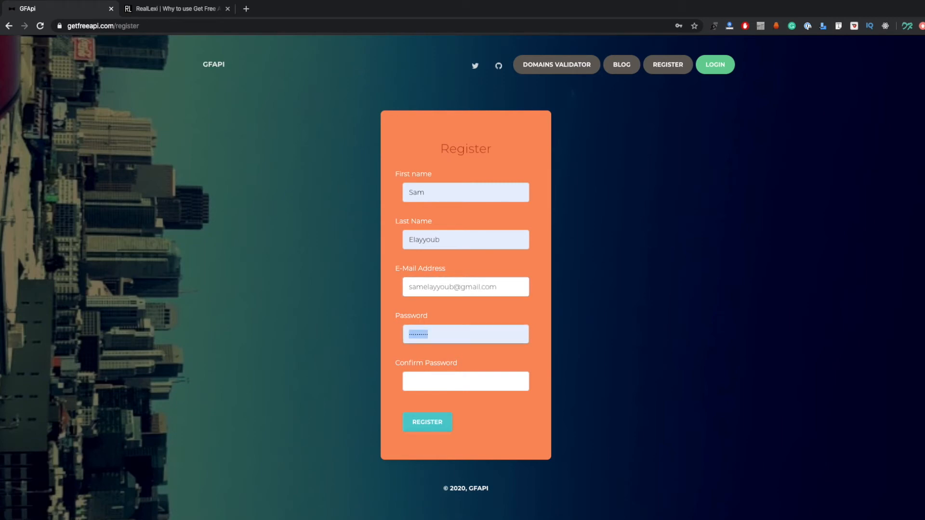
pyautogui.write('**')
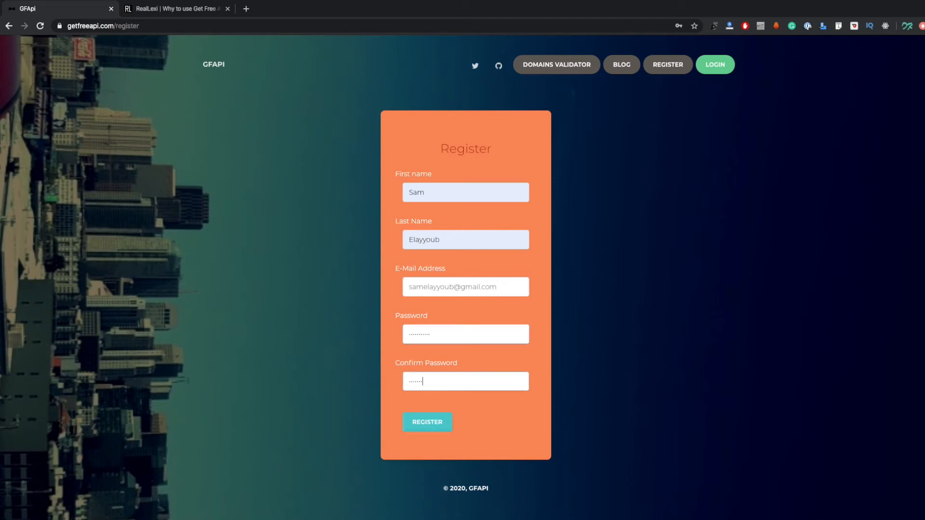
# Submit the registration form and look over the new account's dashboard
pyautogui.click(431, 424)
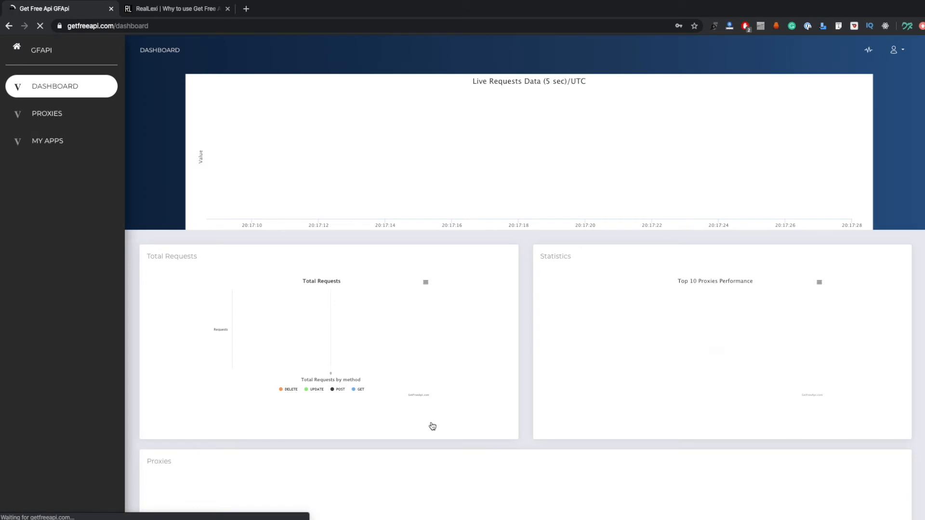
pyautogui.click(644, 108)
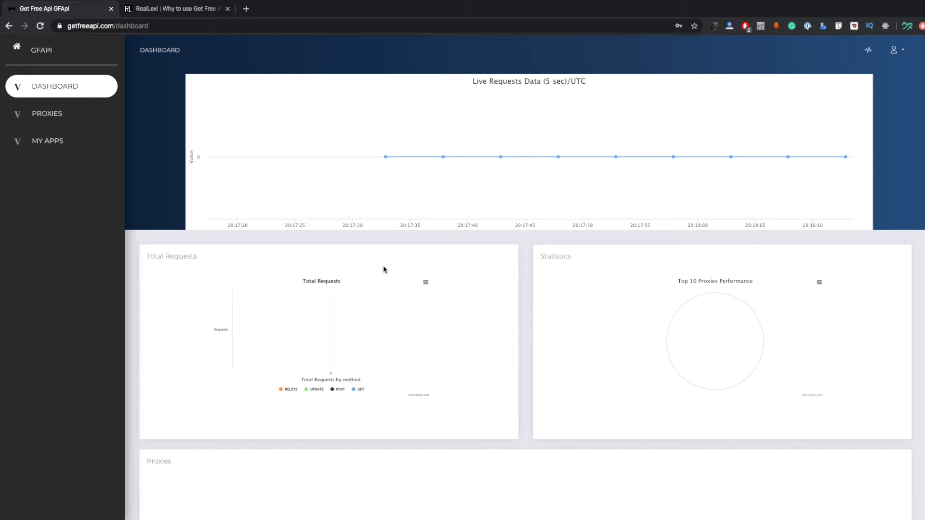
# Start a new API proxy of type New API with name and path test, and the description "Test is just for demo"
pyautogui.click(67, 113)
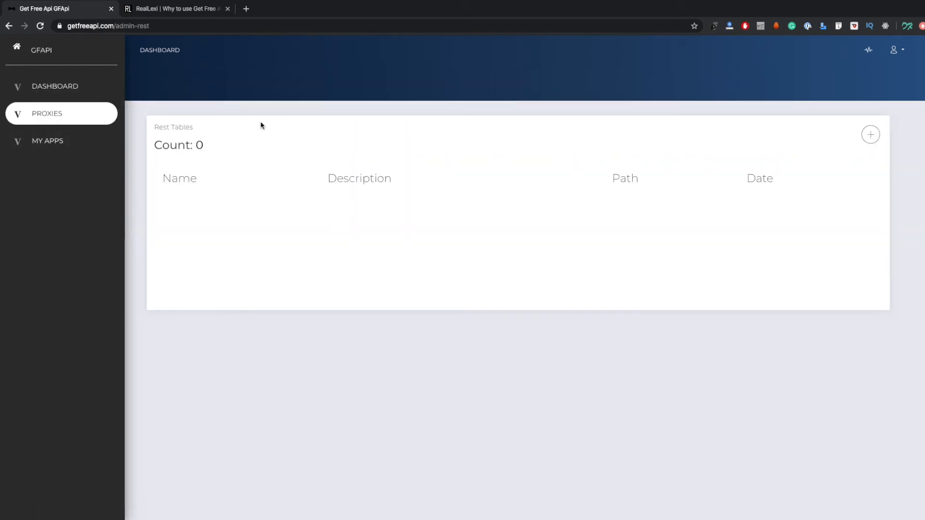
pyautogui.click(870, 139)
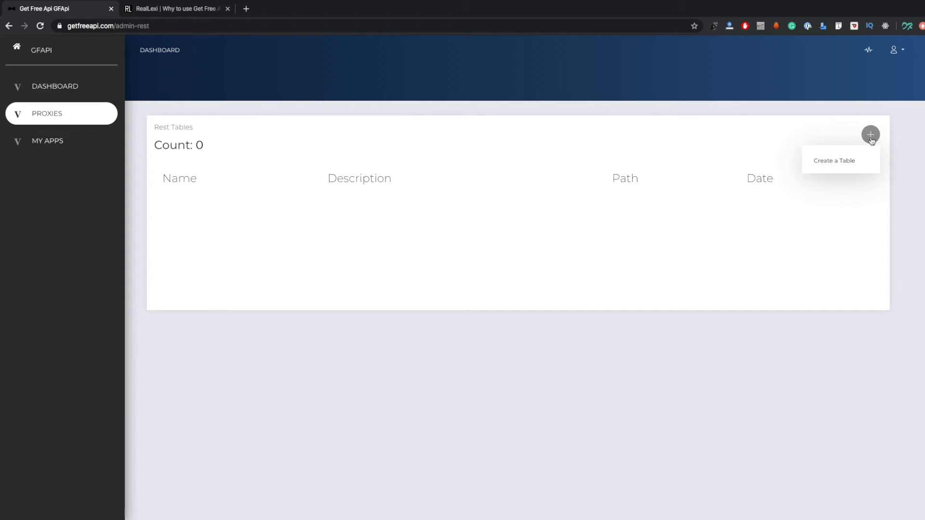
pyautogui.click(833, 160)
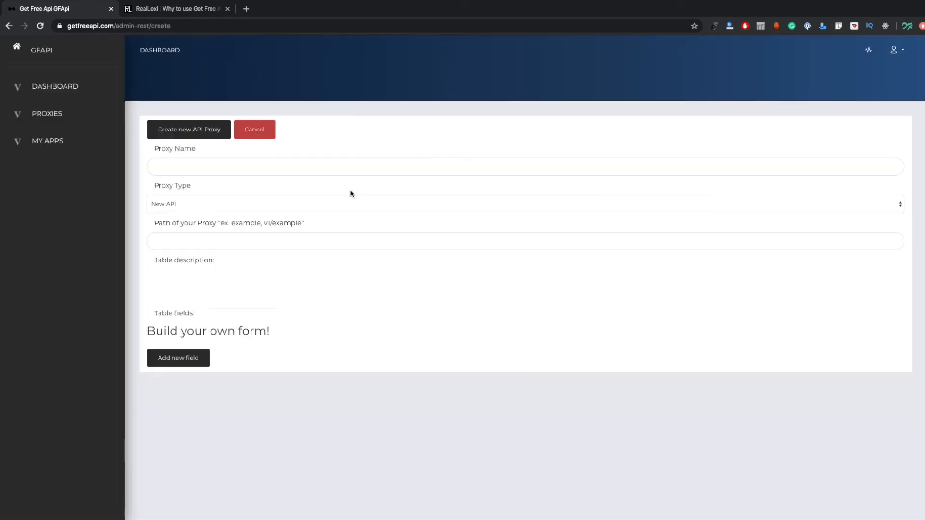
pyautogui.click(207, 167)
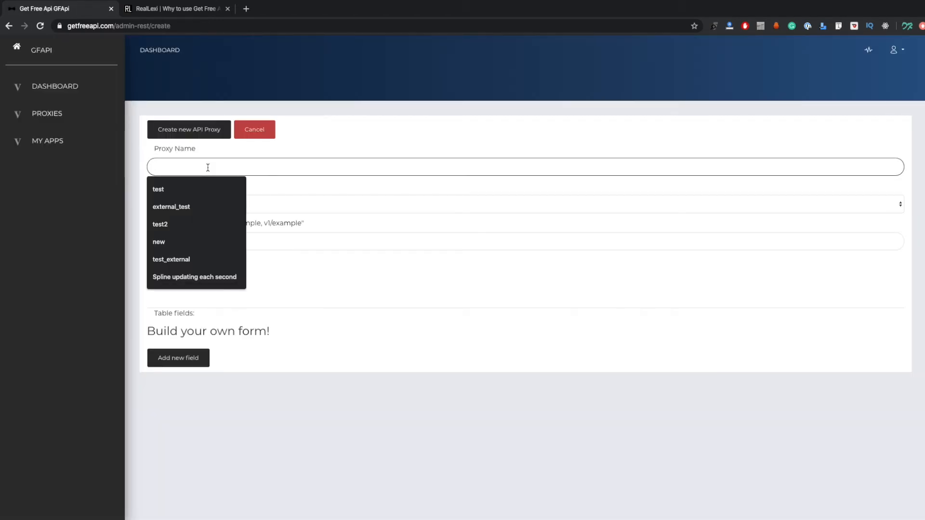
pyautogui.write('test')
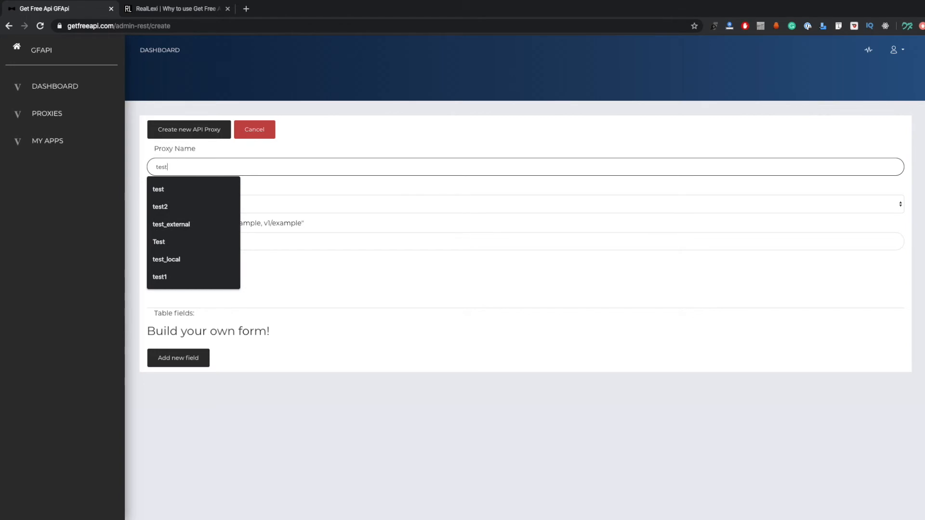
pyautogui.click(384, 223)
pyautogui.click(188, 205)
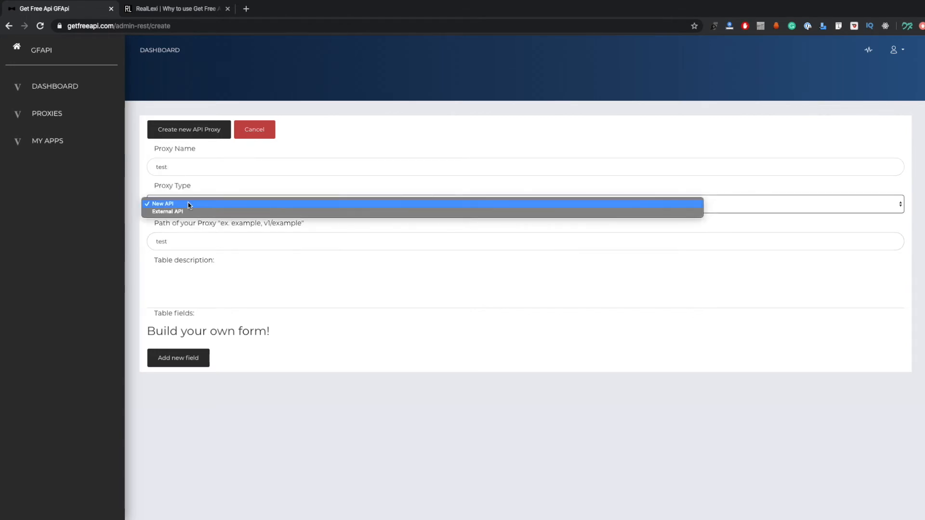
pyautogui.click(189, 204)
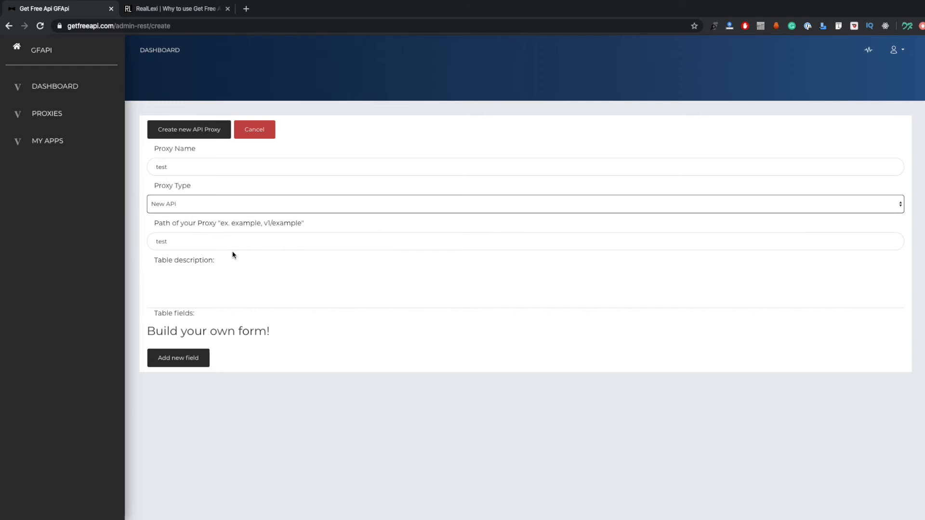
pyautogui.click(199, 269)
pyautogui.write('Test is just for demo')
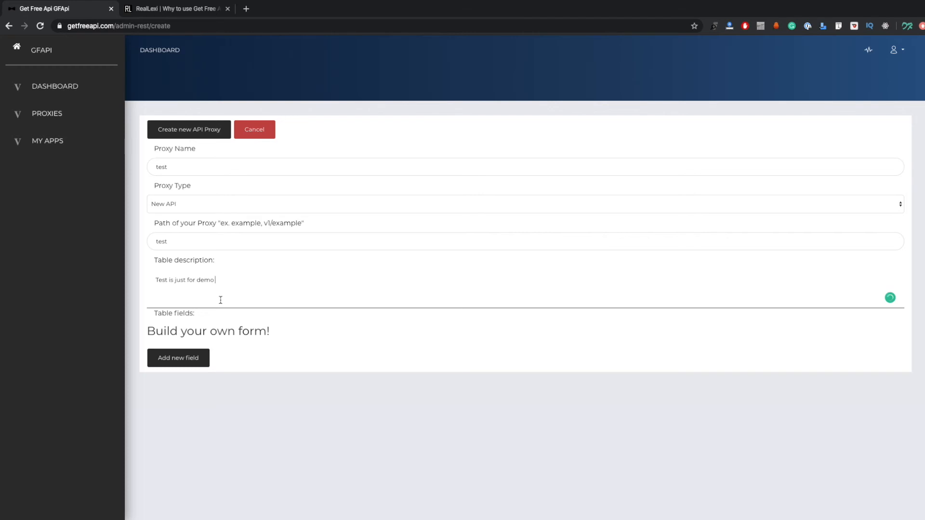
# Add a nullable String field named title with default NULL to the proxy, and create the proxy
pyautogui.click(186, 362)
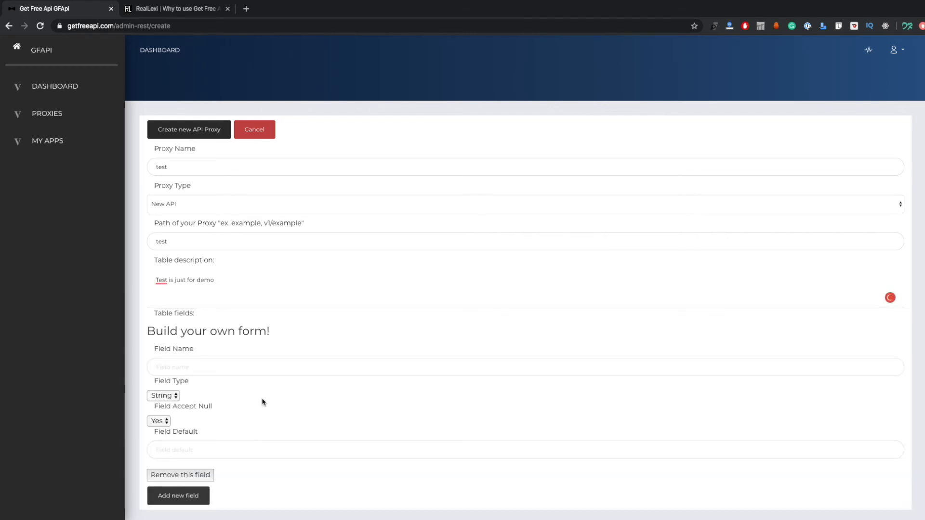
pyautogui.scroll(-2, 263, 402)
pyautogui.click(187, 323)
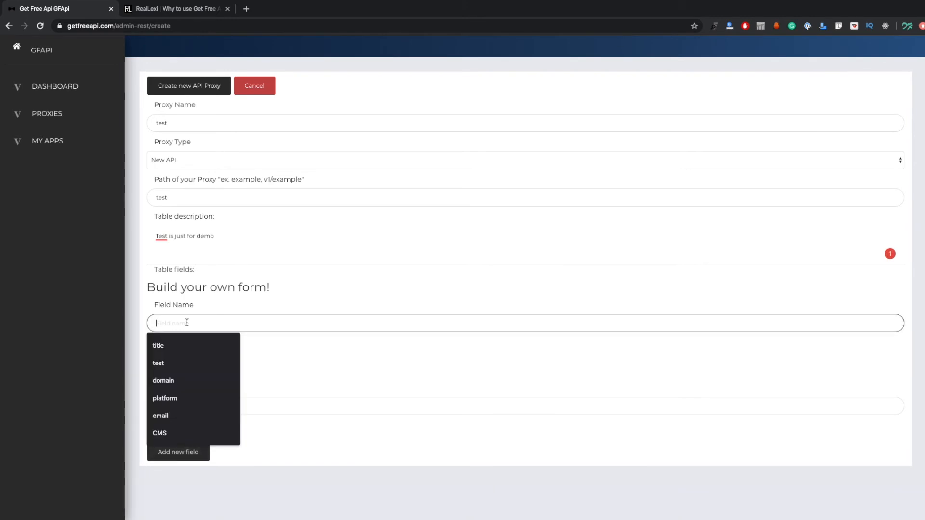
pyautogui.click(195, 345)
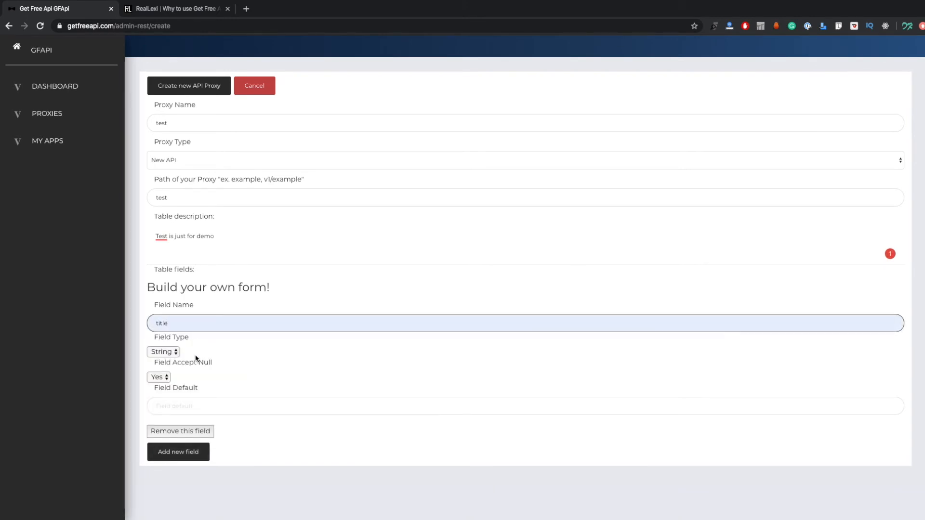
pyautogui.click(187, 407)
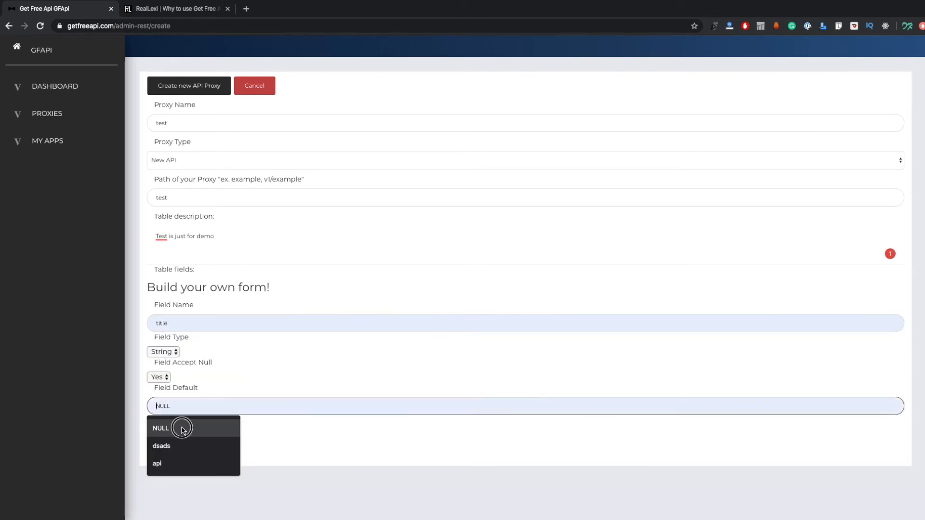
pyautogui.click(183, 429)
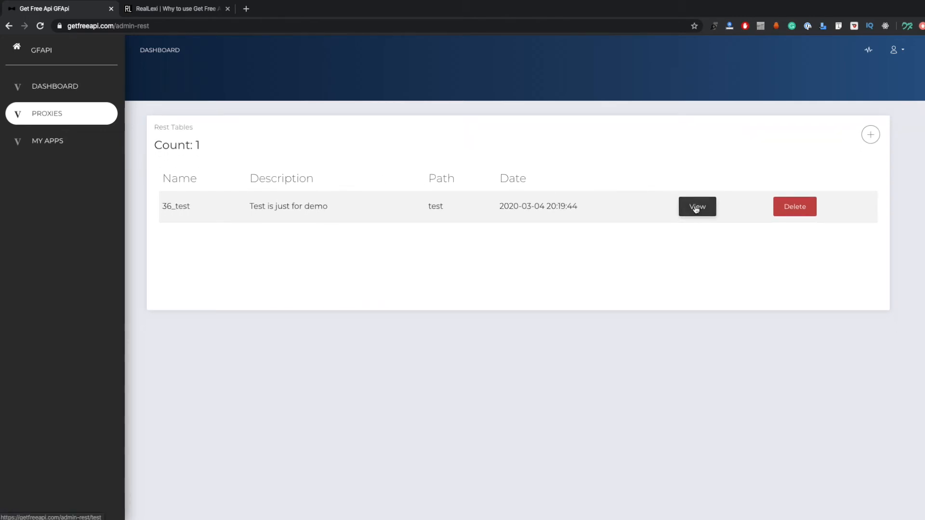
# Open the test proxy and examine its id, created_at, updated_at and Title columns
pyautogui.click(695, 208)
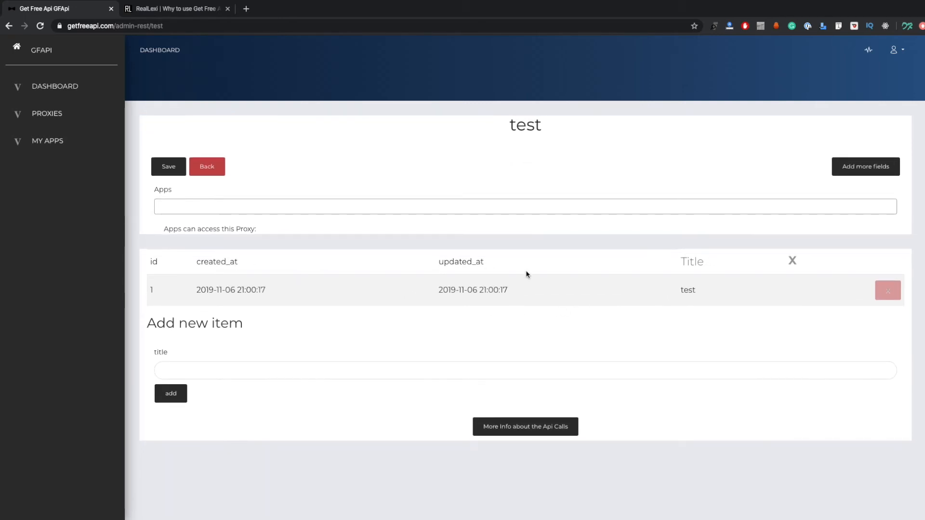
pyautogui.moveTo(484, 260); pyautogui.dragTo(138, 261)
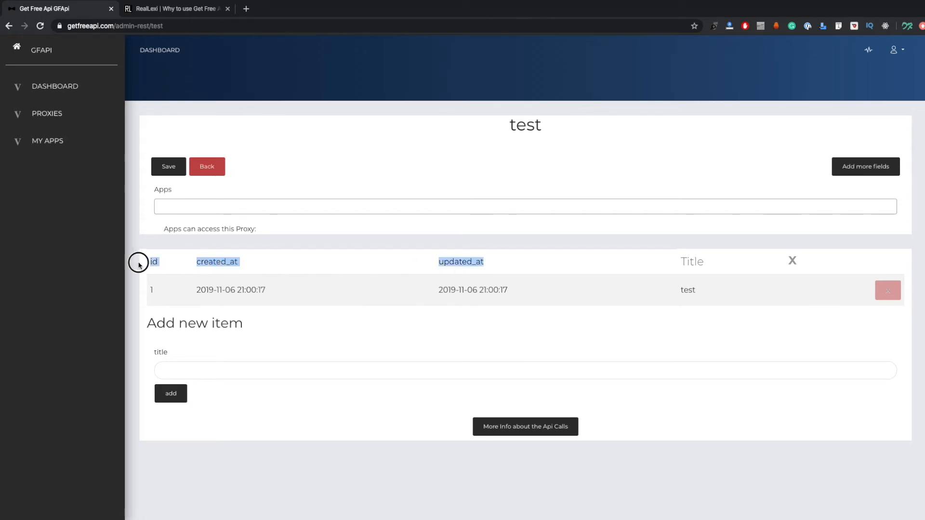
pyautogui.click(676, 265)
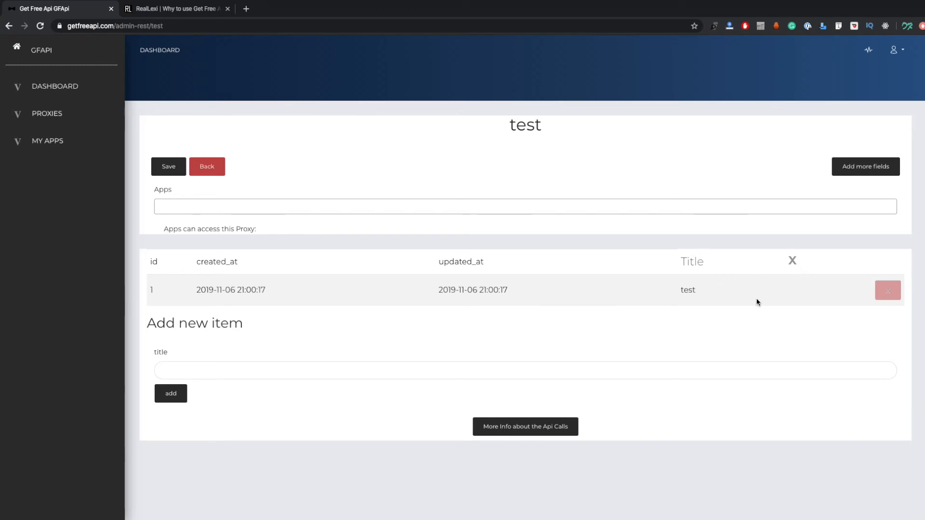
# Add a new item with the title "test" to the test proxy's table
pyautogui.scroll(-1, 433, 337)
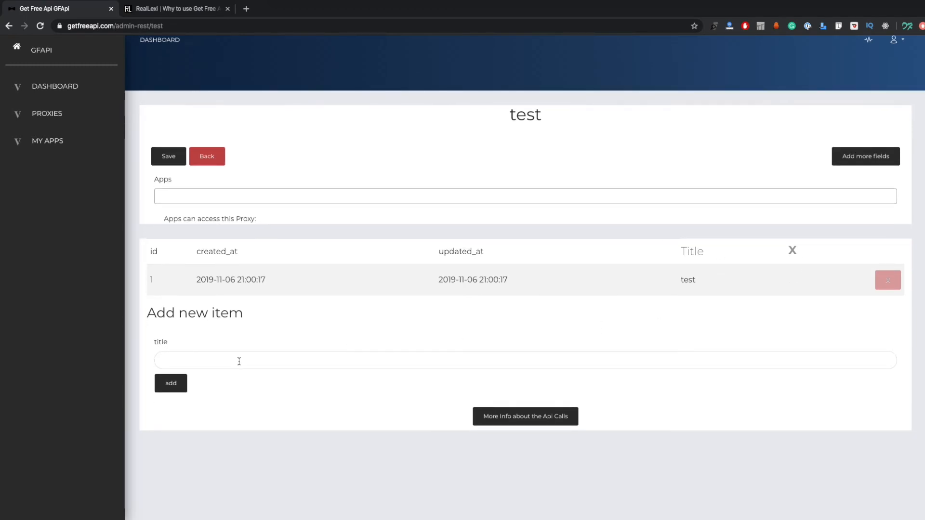
pyautogui.click(327, 358)
pyautogui.click(410, 383)
pyautogui.click(233, 362)
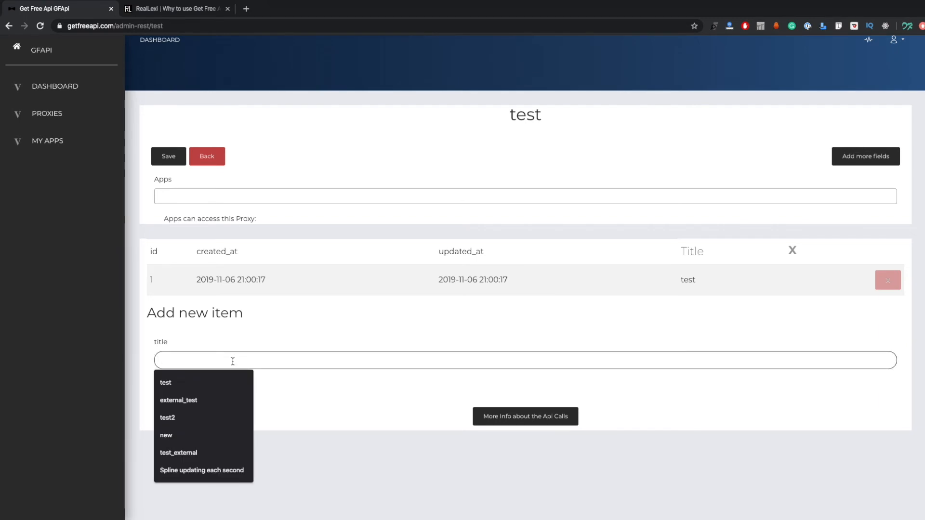
pyautogui.write('test')
pyautogui.click(259, 390)
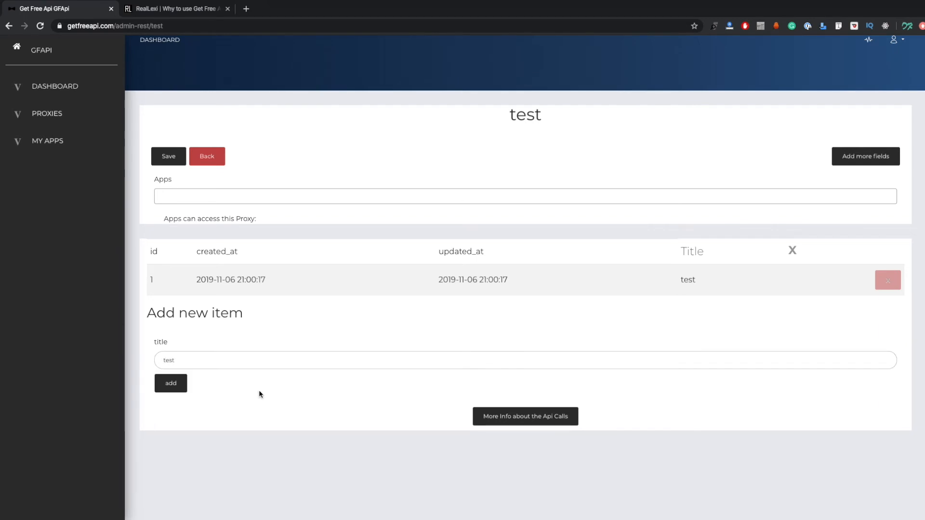
pyautogui.click(184, 385)
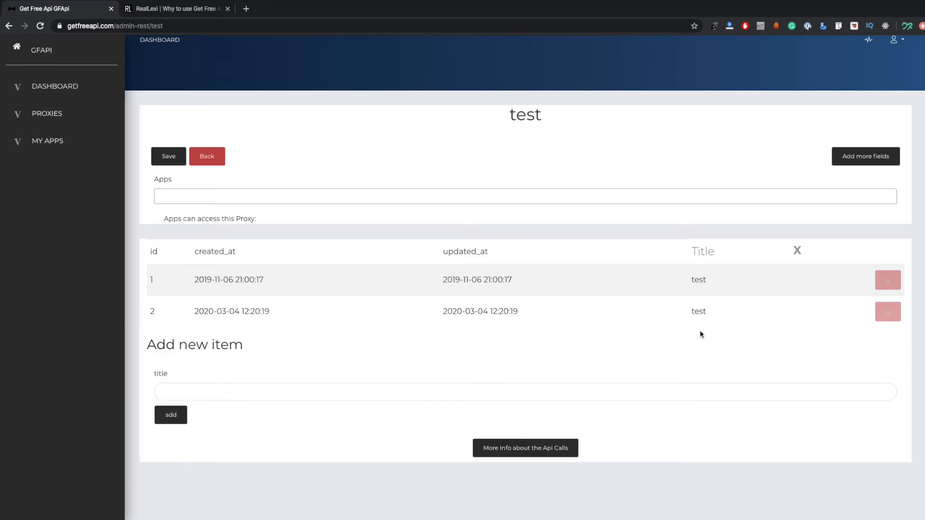
# Check the form for extra fields and the list of apps that can be given access to the test proxy
pyautogui.click(843, 161)
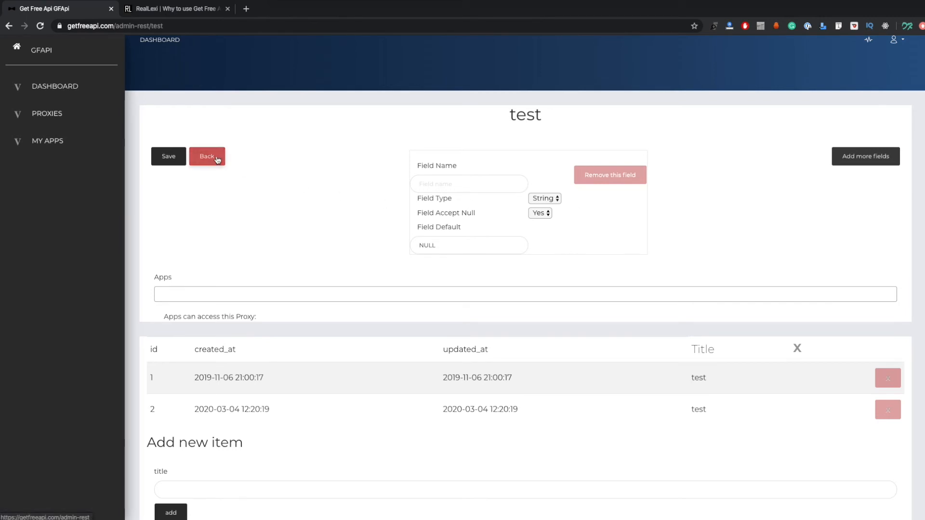
pyautogui.click(345, 296)
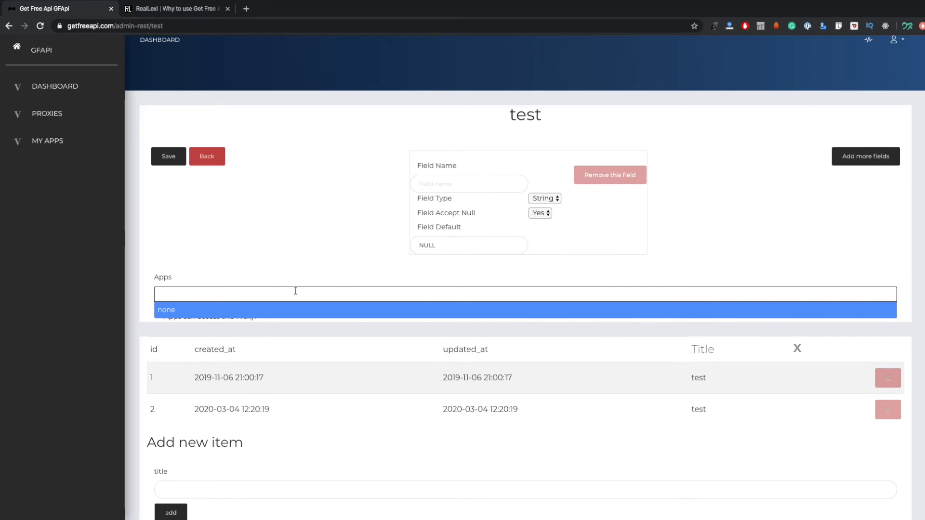
# Create a new app named Android with the industry "Android for API test"
pyautogui.click(42, 144)
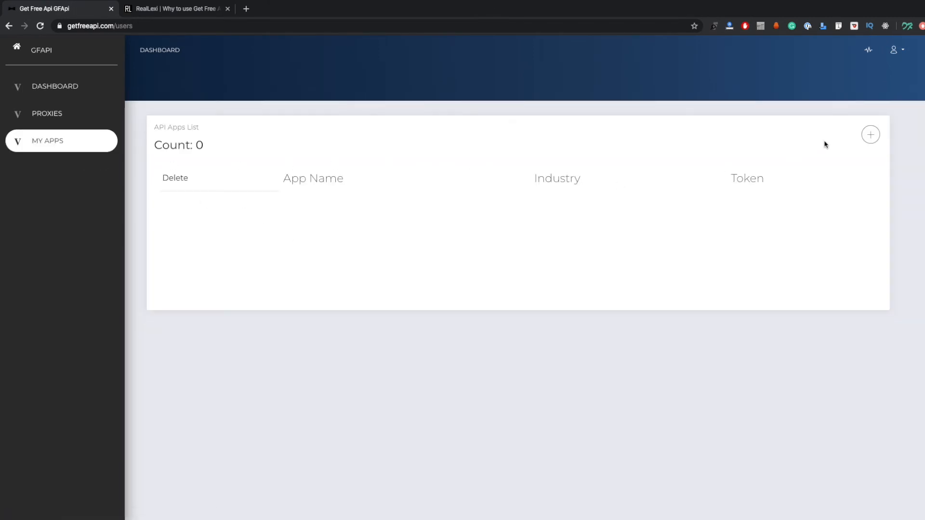
pyautogui.click(869, 135)
pyautogui.click(832, 160)
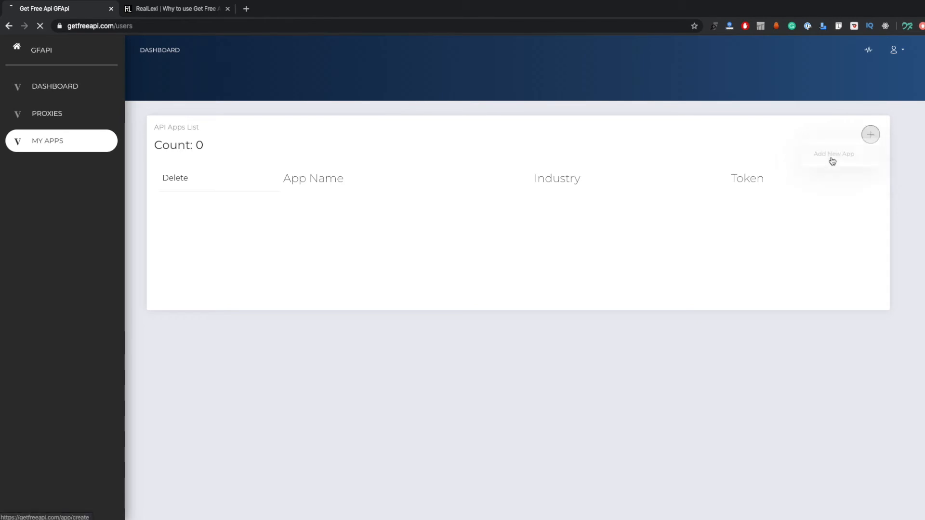
pyautogui.click(223, 166)
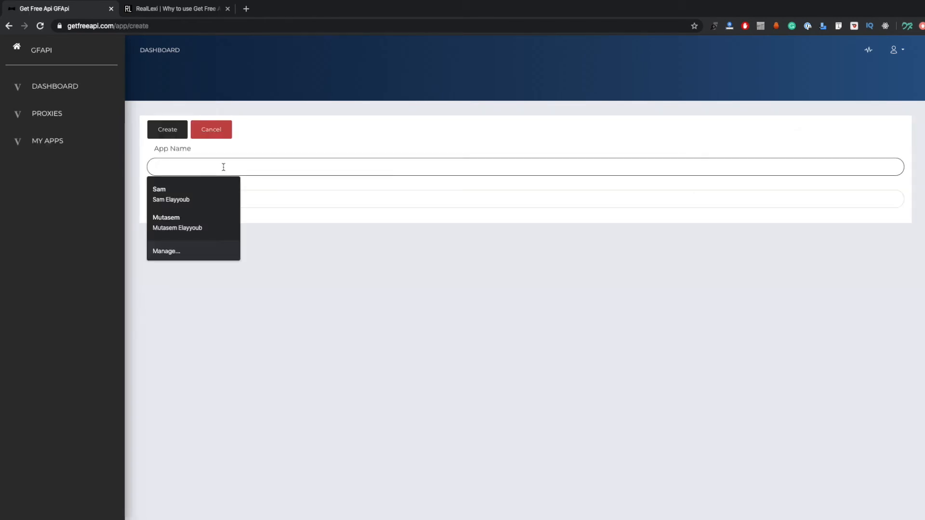
pyautogui.write('Android')
pyautogui.press('Tab')
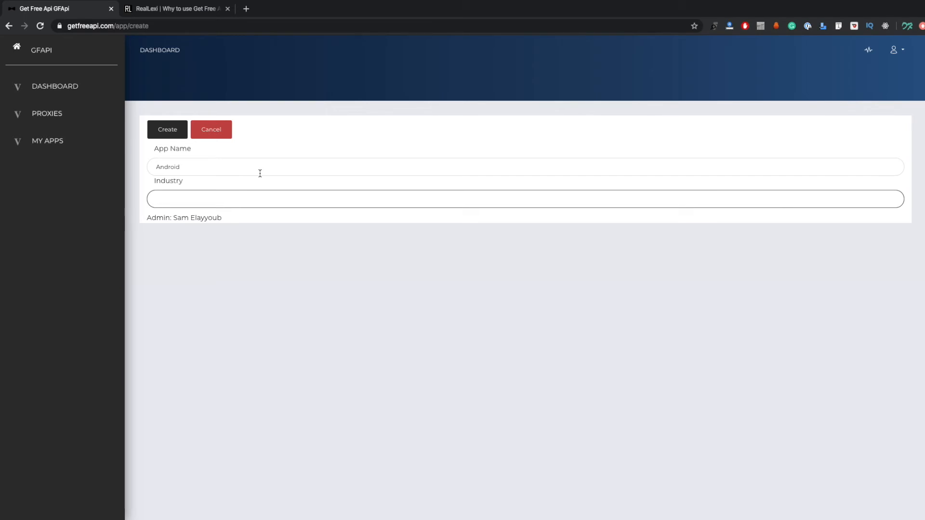
pyautogui.write('Andro')
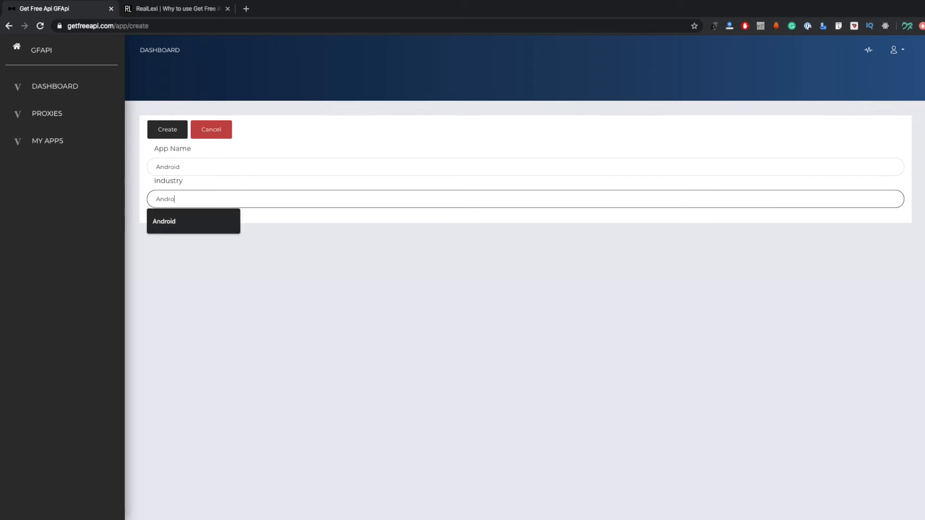
pyautogui.write('id for API test')
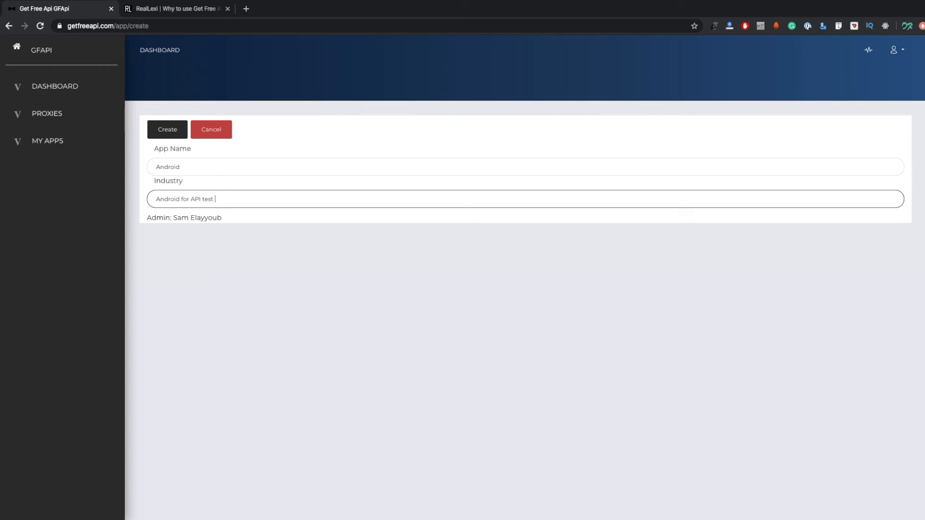
pyautogui.click(169, 130)
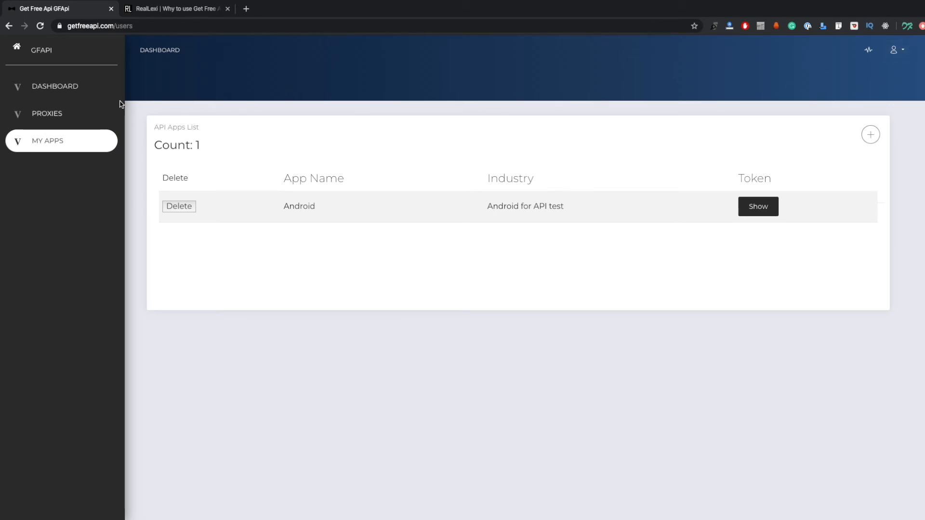
# View the proxies list and the API token in the account profile, and return to the apps list
pyautogui.click(66, 115)
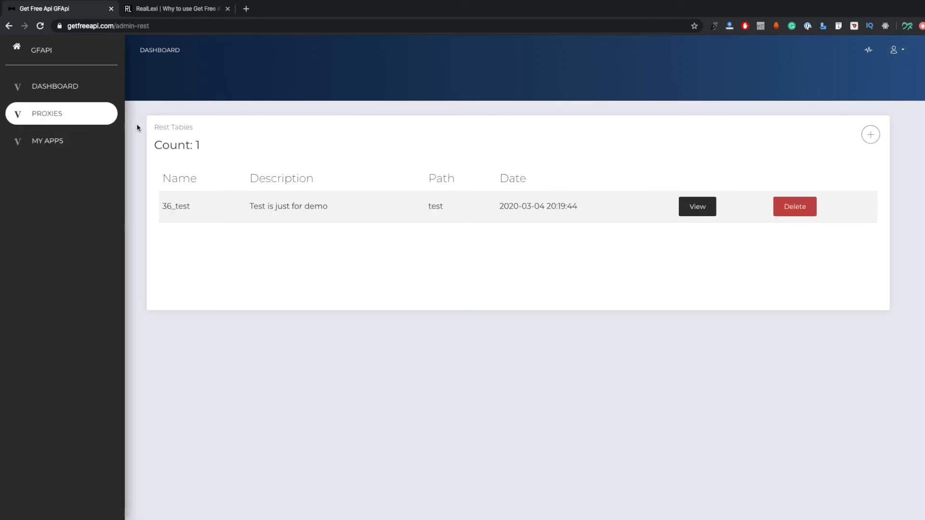
pyautogui.click(893, 49)
pyautogui.click(857, 89)
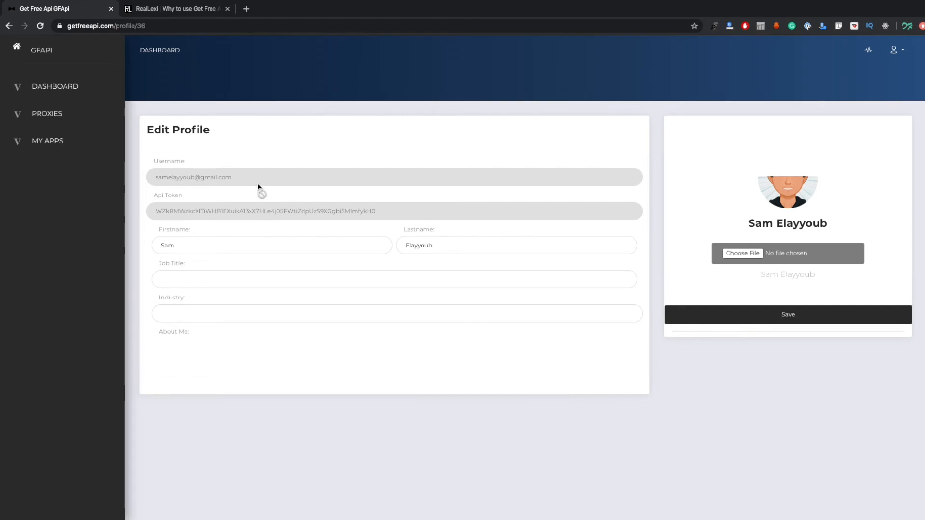
pyautogui.doubleClick(234, 212)
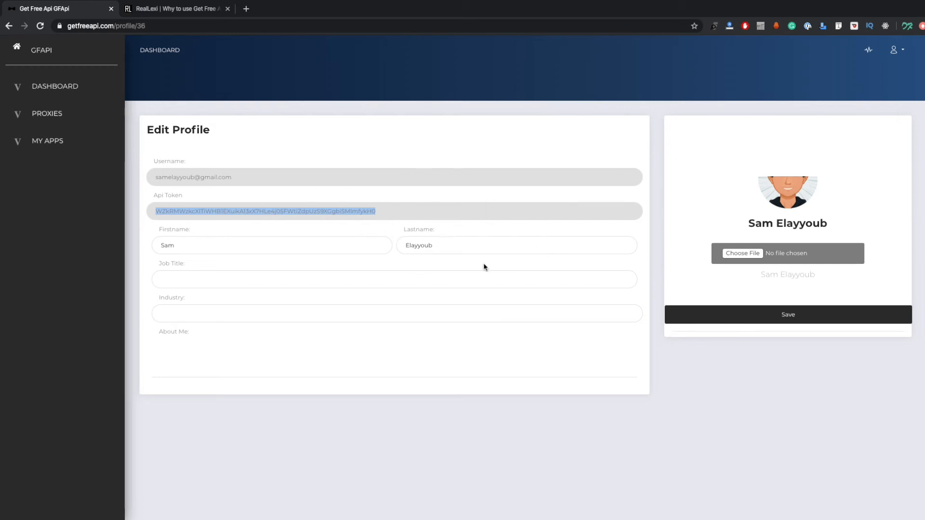
pyautogui.click(58, 140)
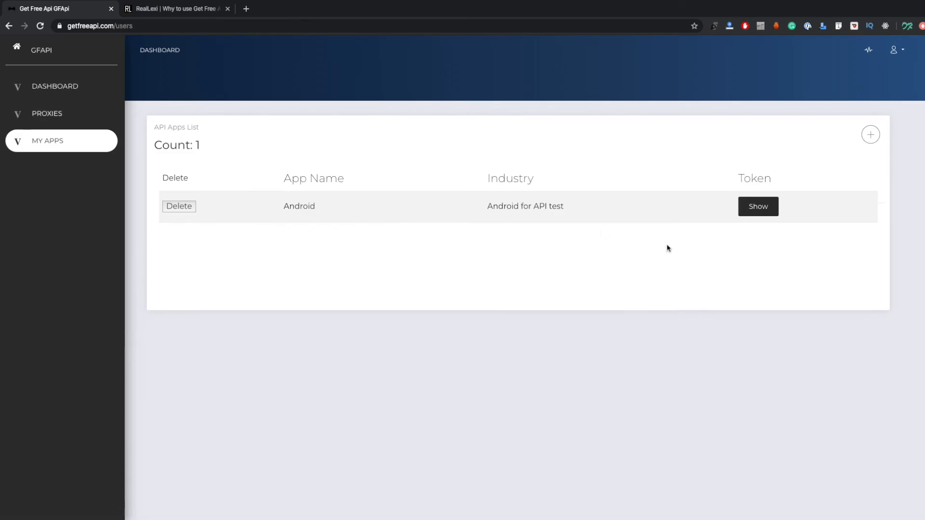
# Open the test proxy from the proxies list and highlight its path in the page address
pyautogui.click(72, 115)
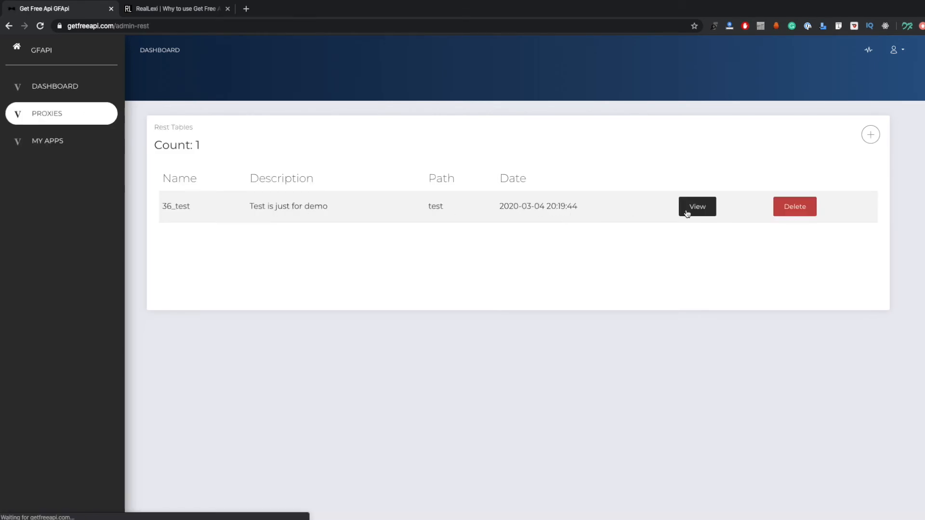
pyautogui.click(688, 211)
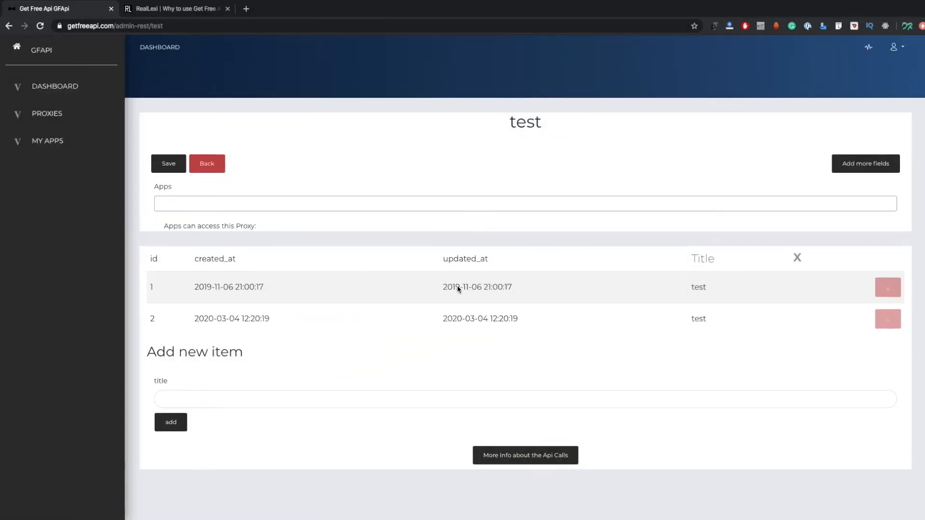
pyautogui.click(163, 26)
pyautogui.moveTo(163, 26); pyautogui.dragTo(151, 26)
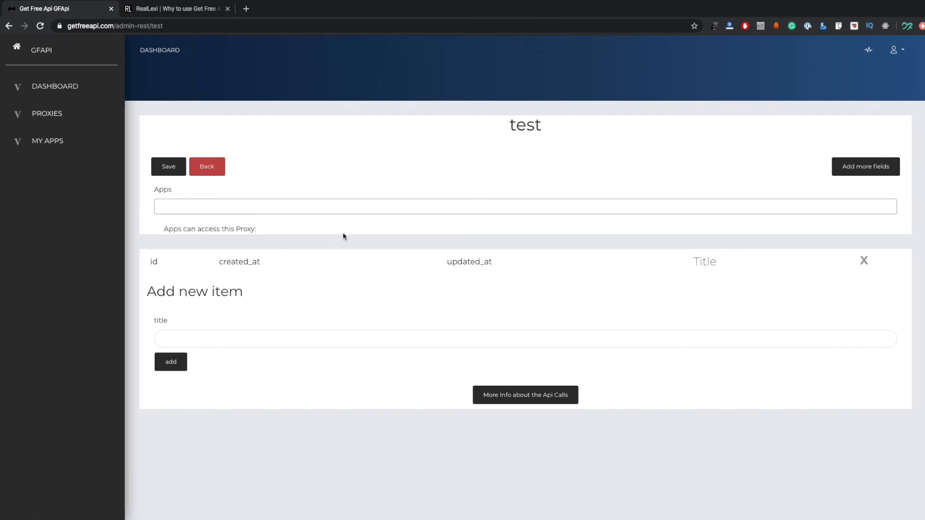
# Add an extra field named "new" to the test proxy and save the proxy
pyautogui.click(850, 172)
pyautogui.click(462, 195)
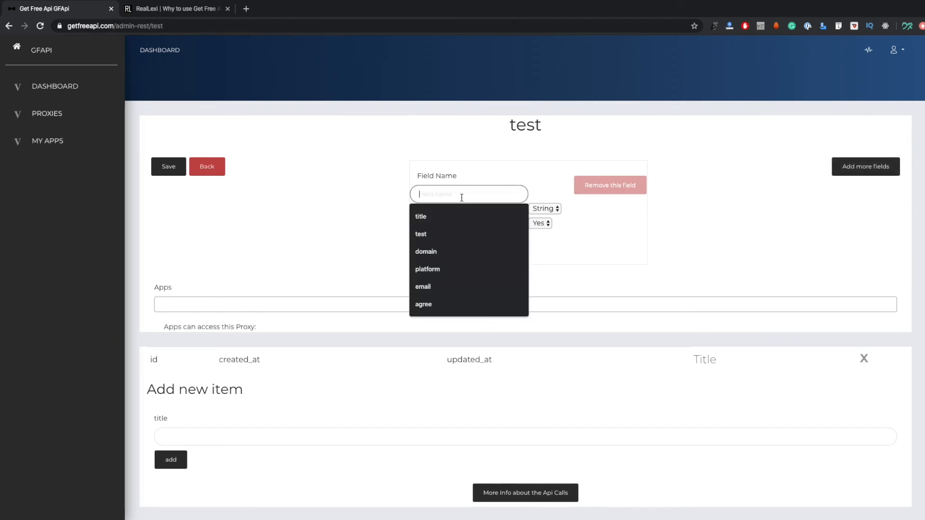
pyautogui.write('new')
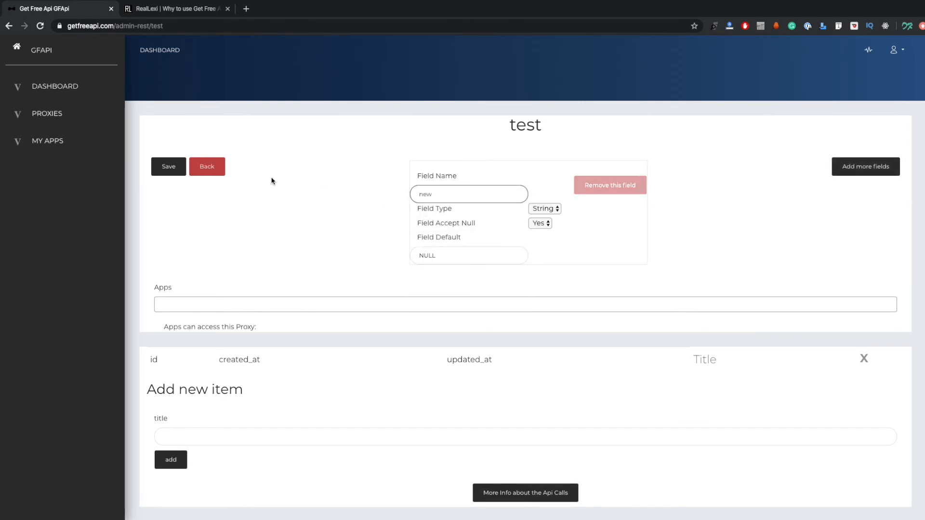
pyautogui.click(165, 167)
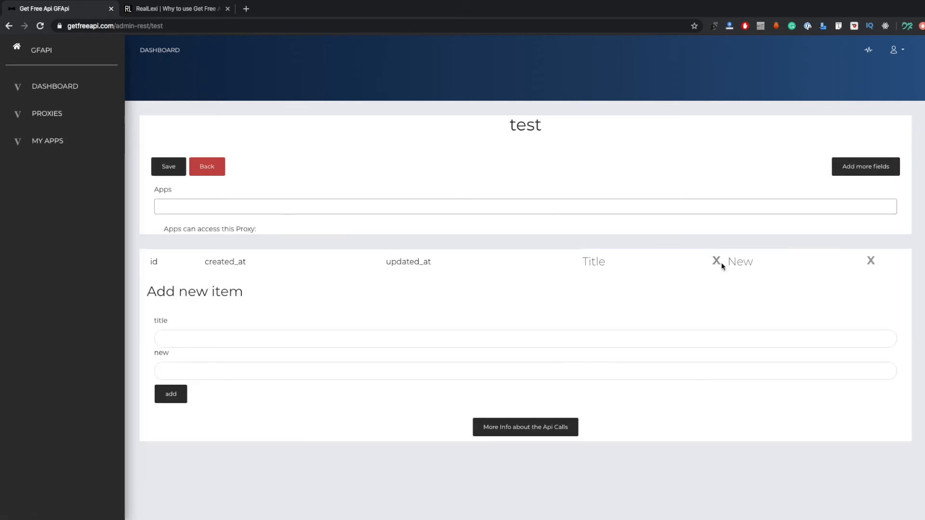
# Add an item to the test proxy with the title "test 1" and the new field set to "no"
pyautogui.click(286, 339)
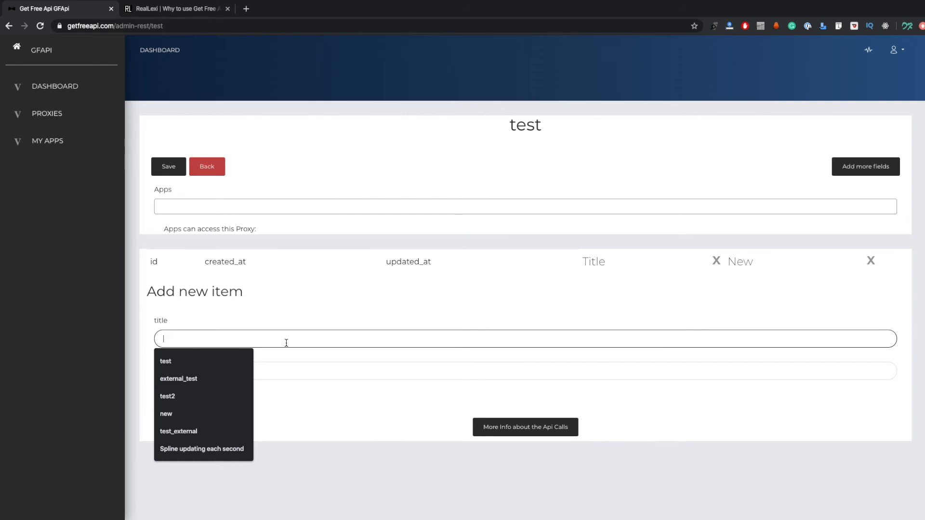
pyautogui.write('test 1')
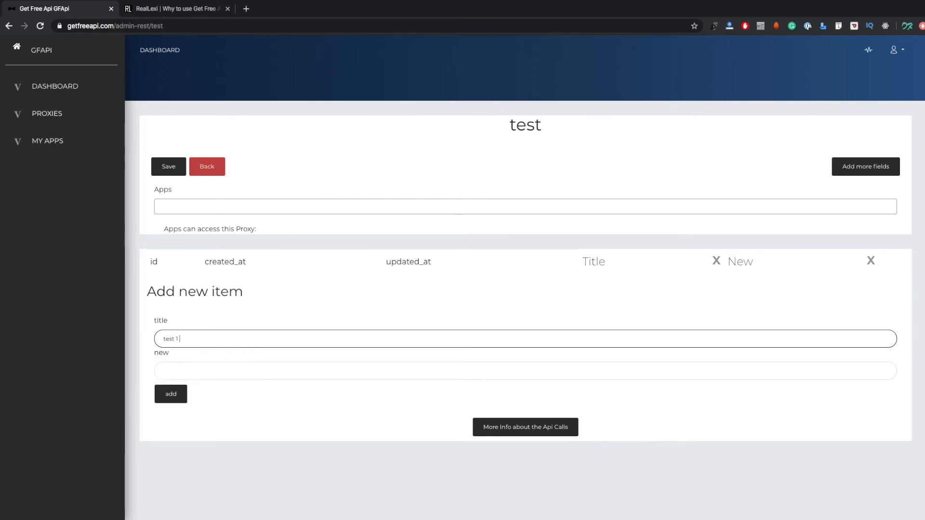
pyautogui.press('Tab')
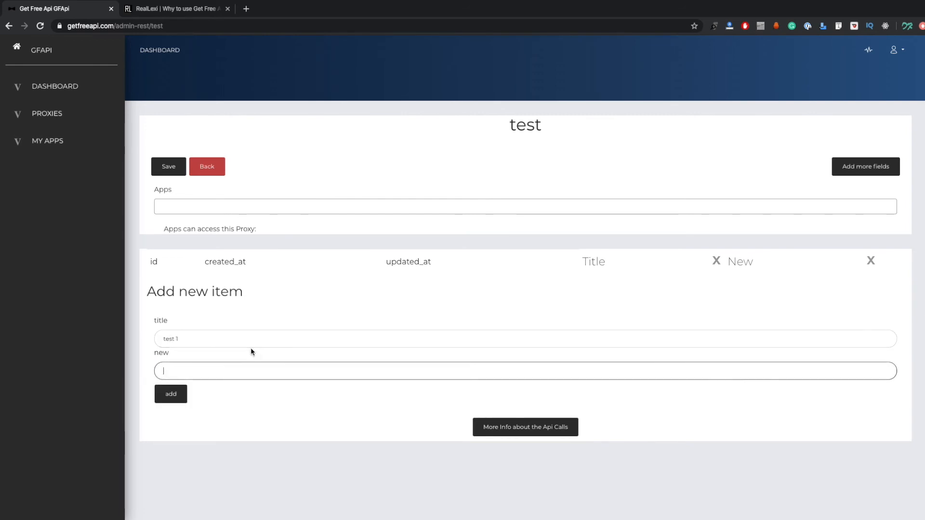
pyautogui.write('no')
pyautogui.click(168, 399)
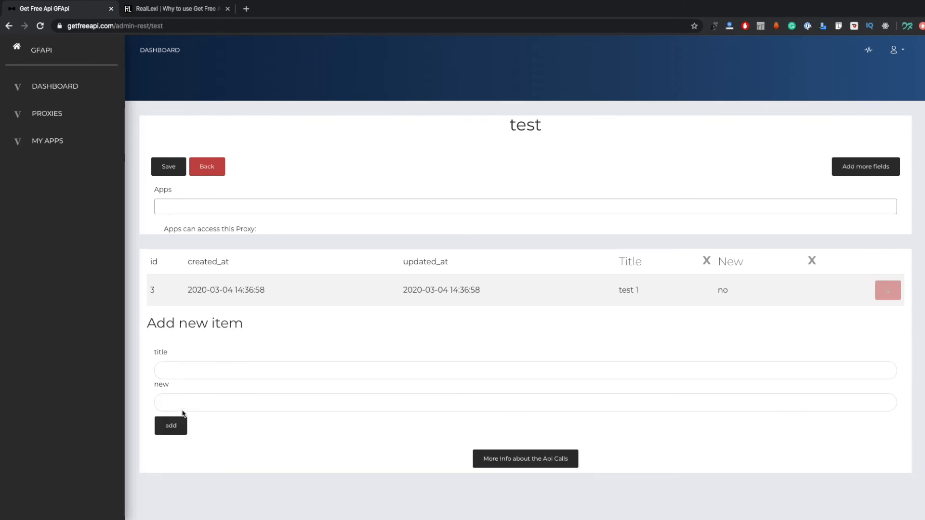
# Add an item to the test proxy with the title "test 4" and the new field set to "yes"
pyautogui.click(179, 372)
pyautogui.write('test')
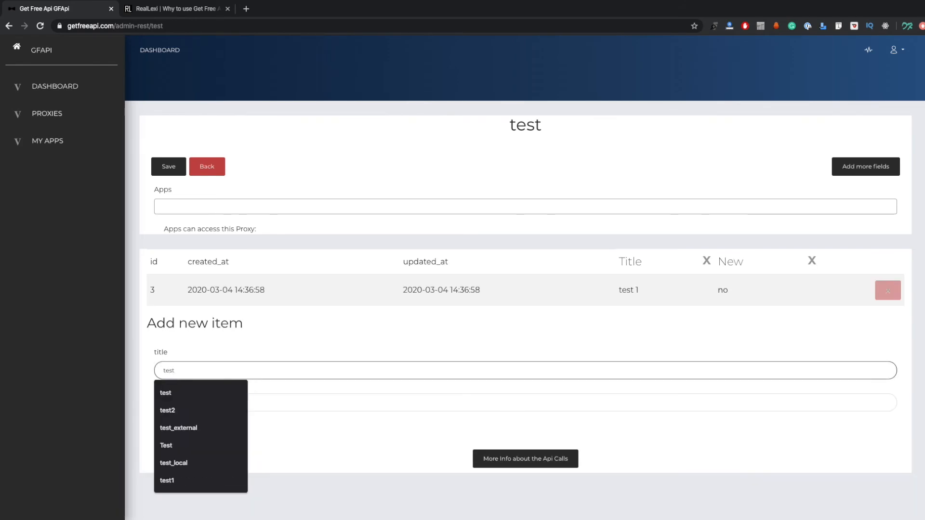
pyautogui.write(' 4')
pyautogui.press('Tab')
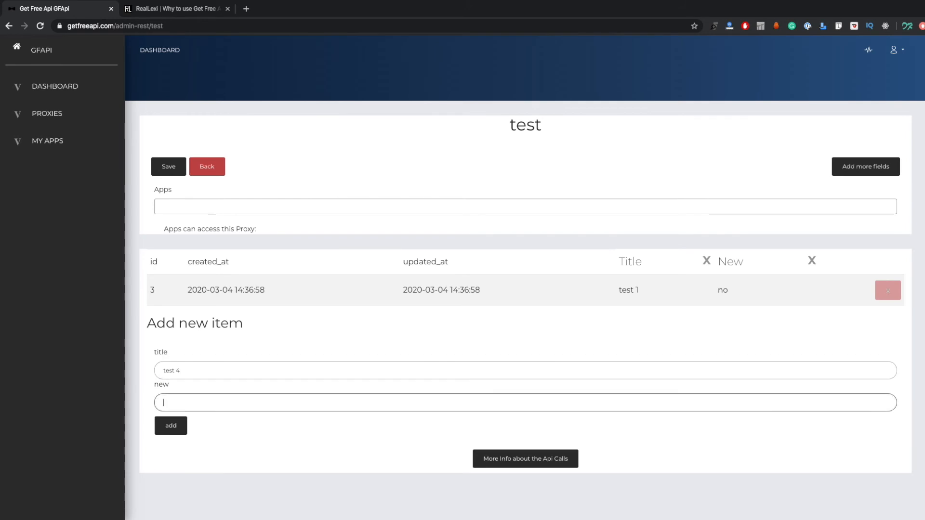
pyautogui.click(168, 431)
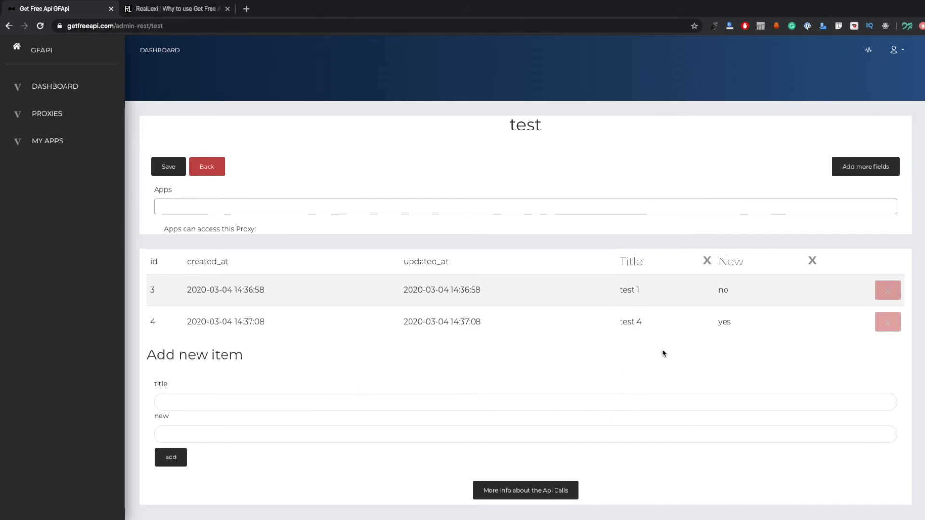
# Show the API call information for the test proxy and examine the GET code samples for HTTP, cURL, PHP and PHP cURL
pyautogui.scroll(-1, 598, 370)
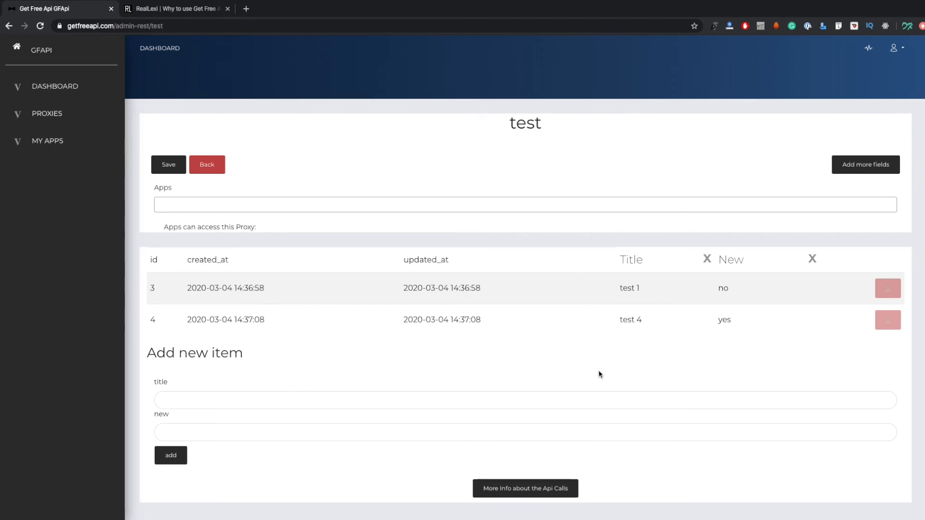
pyautogui.click(540, 491)
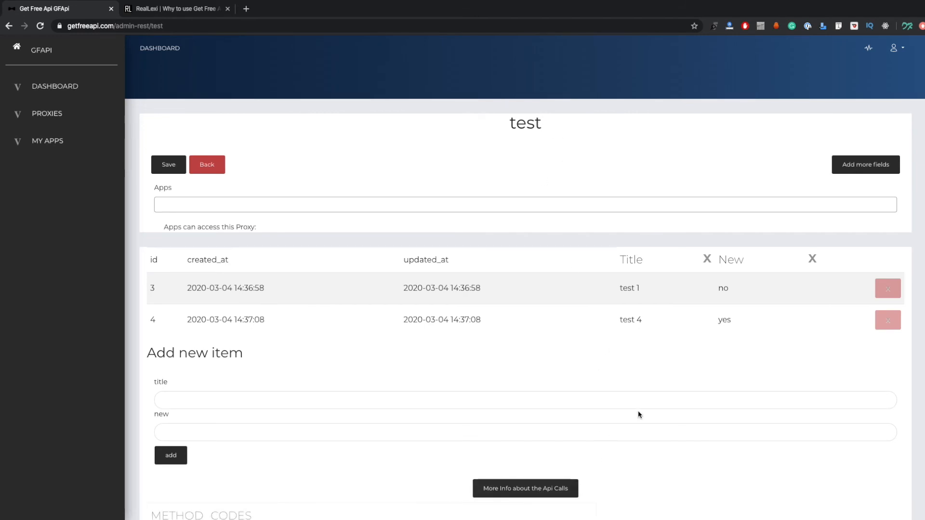
pyautogui.scroll(-4, 637, 410)
pyautogui.scroll(-1, 638, 414)
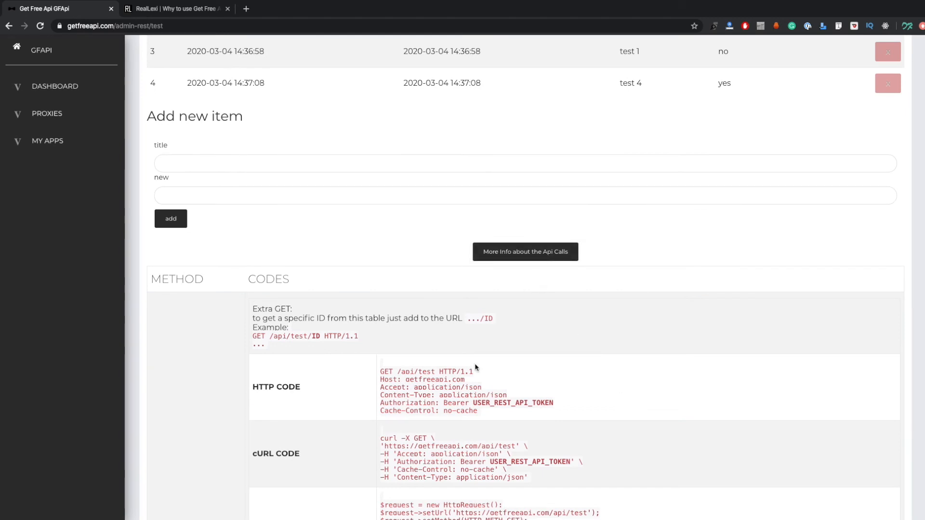
pyautogui.scroll(-1, 454, 364)
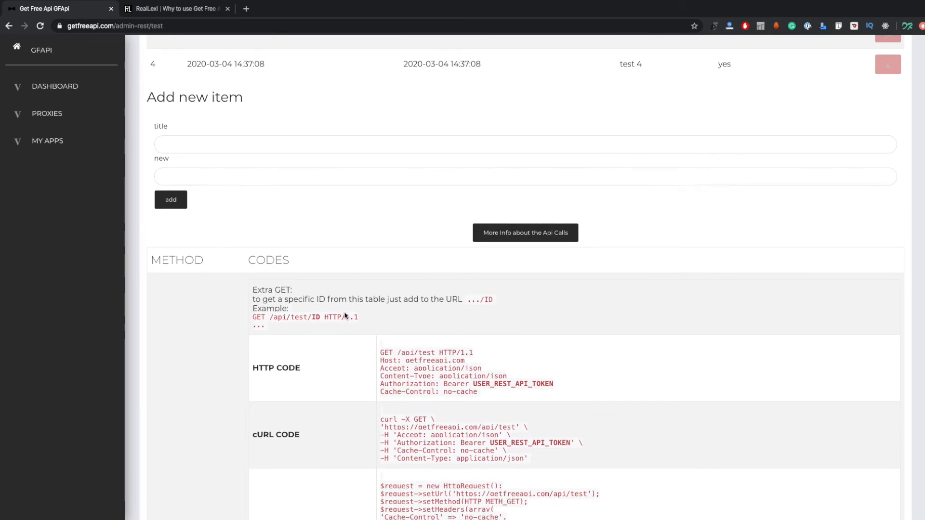
pyautogui.scroll(-3, 380, 354)
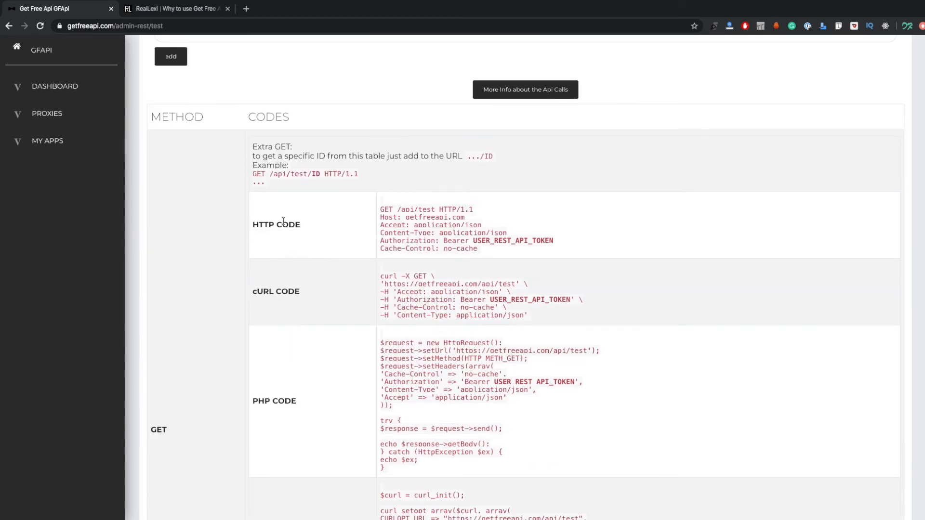
pyautogui.scroll(-2, 500, 286)
pyautogui.scroll(-3, 499, 289)
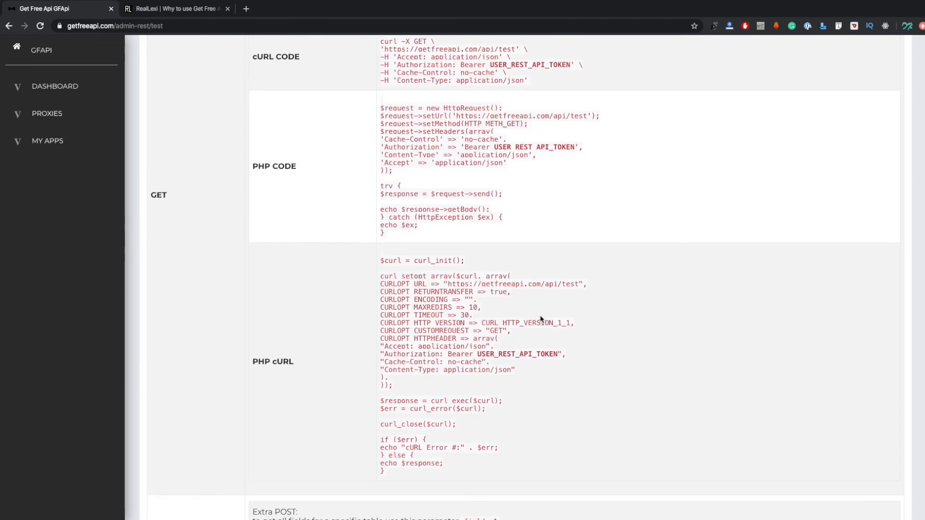
pyautogui.scroll(1, 538, 316)
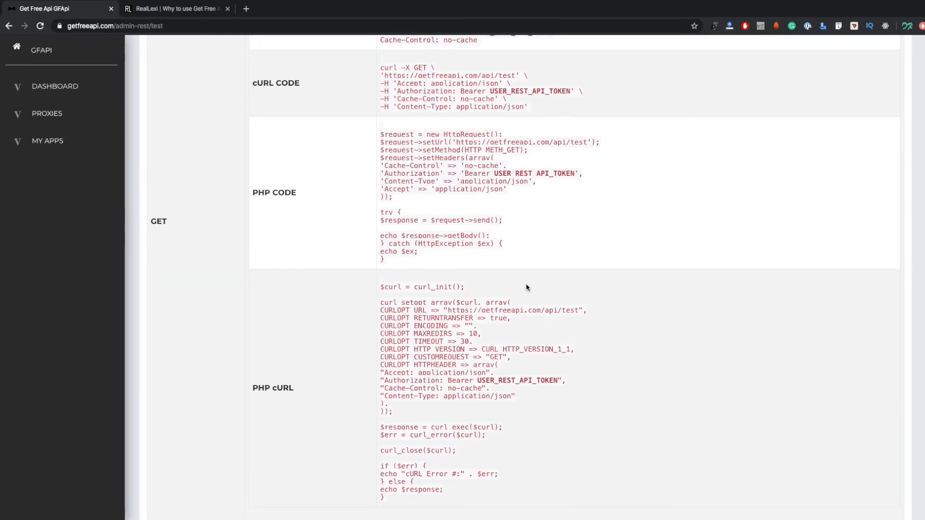
pyautogui.scroll(-3, 545, 291)
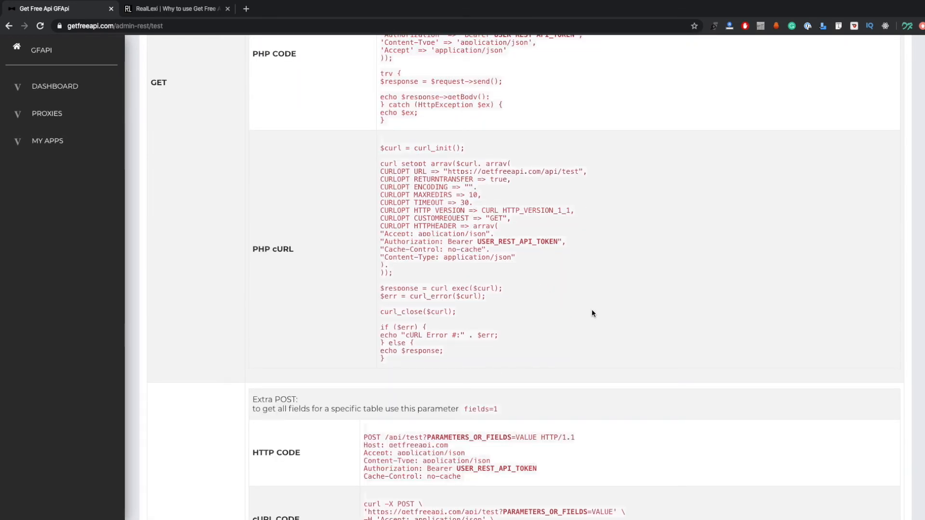
pyautogui.scroll(5, 587, 310)
pyautogui.scroll(2, 588, 311)
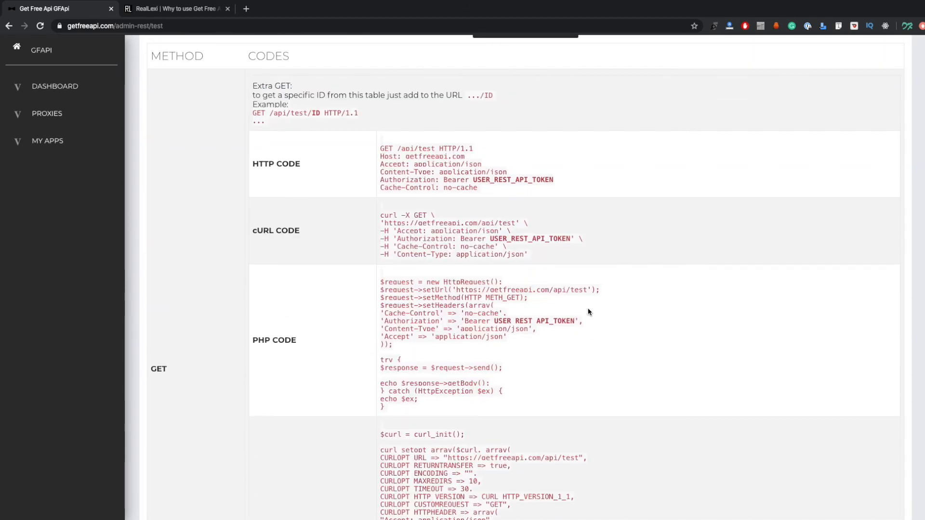
pyautogui.scroll(1, 586, 313)
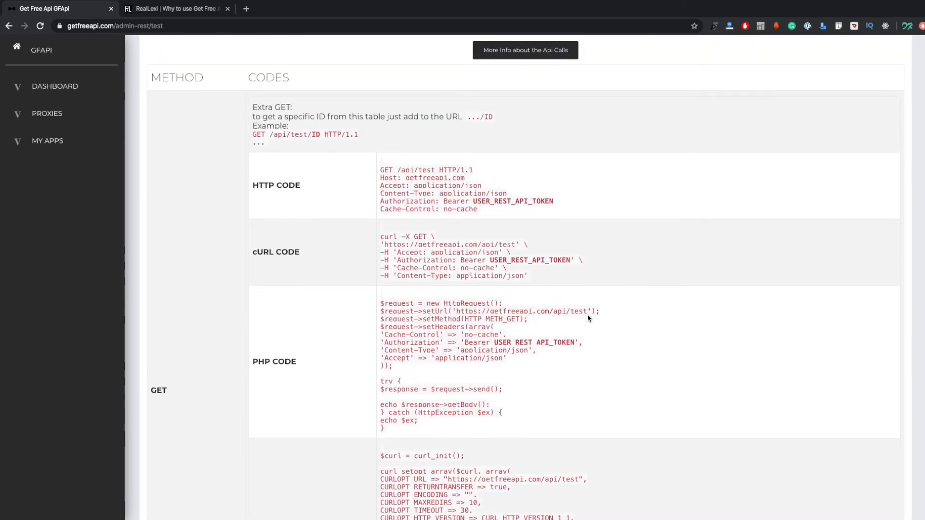
pyautogui.scroll(4, 594, 235)
pyautogui.scroll(5, 595, 239)
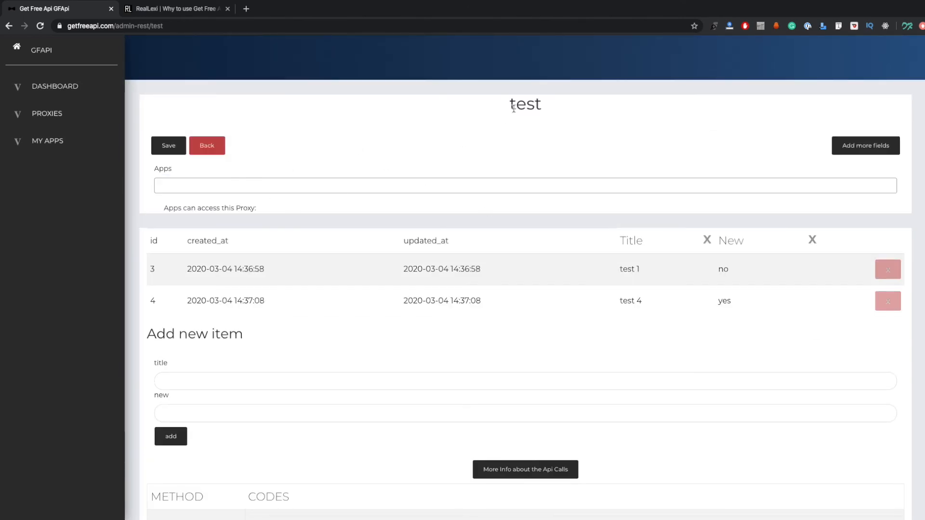
# Check the Apps field for apps that can be given access to the test proxy
pyautogui.click(333, 187)
pyautogui.click(333, 186)
pyautogui.click(373, 156)
pyautogui.scroll(1, 872, 80)
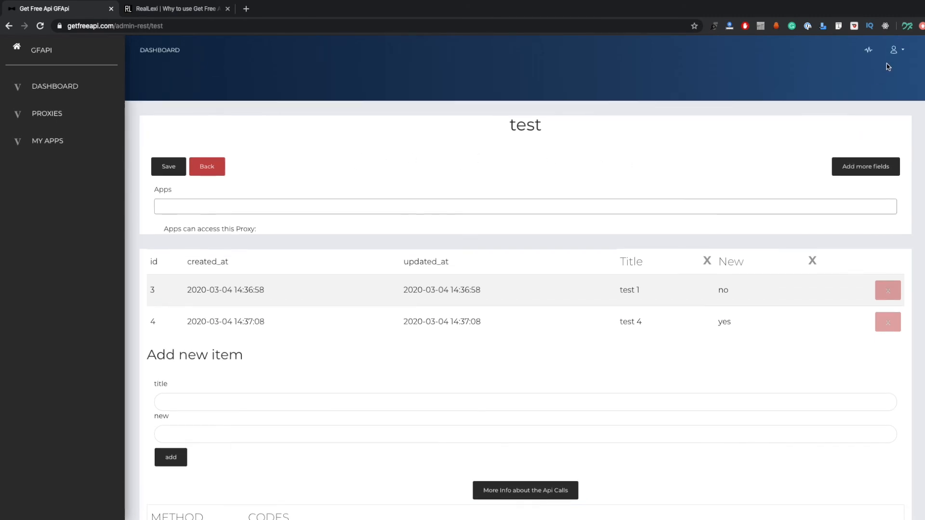
# Open the account profile in a separate browser tab, select its API token, and return to the test proxy page
pyautogui.click(894, 49)
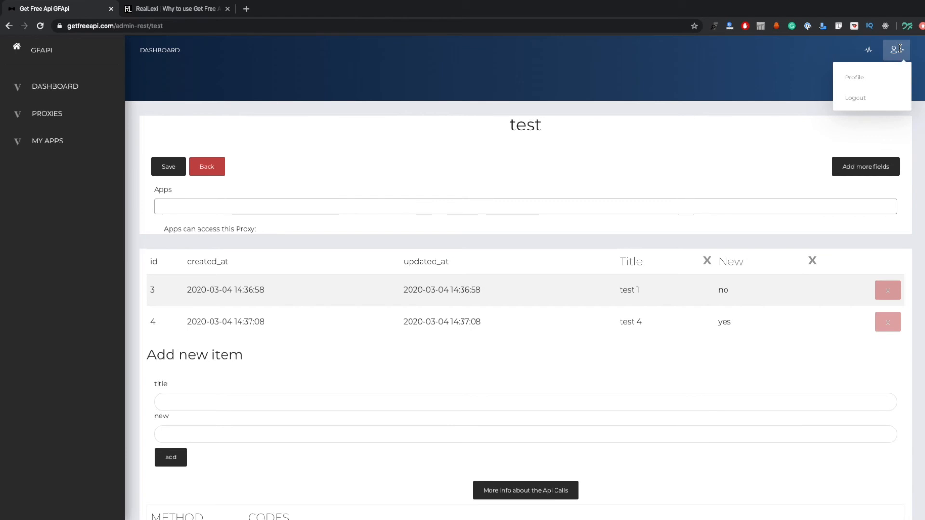
pyautogui.middleClick(863, 77)
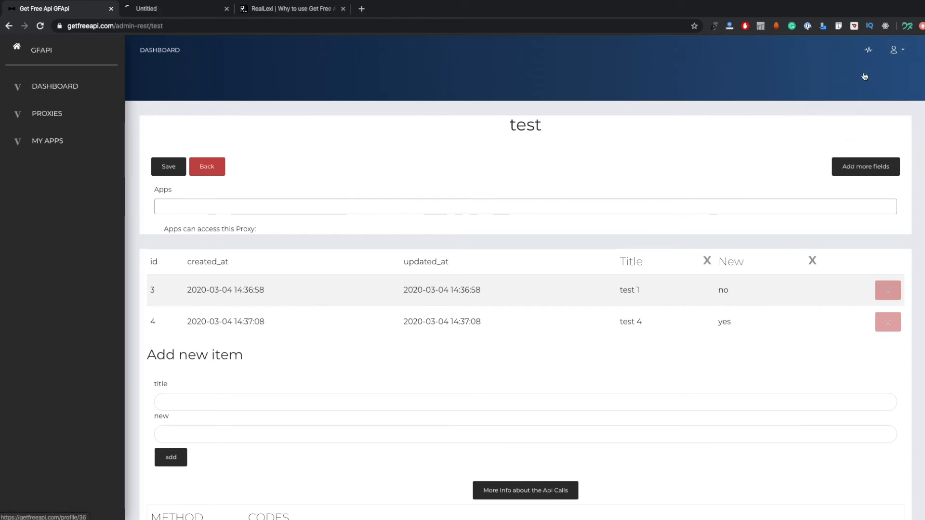
pyautogui.click(188, 15)
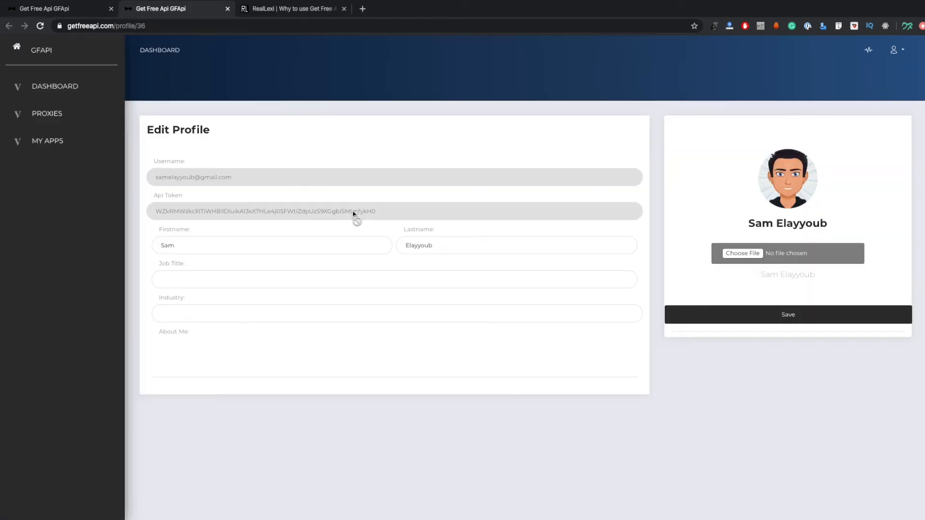
pyautogui.doubleClick(347, 215)
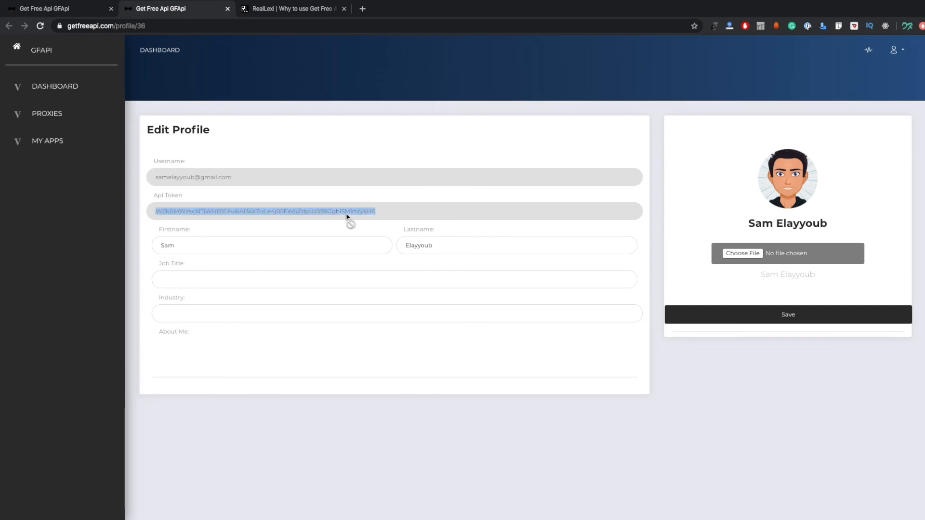
pyautogui.click(65, 8)
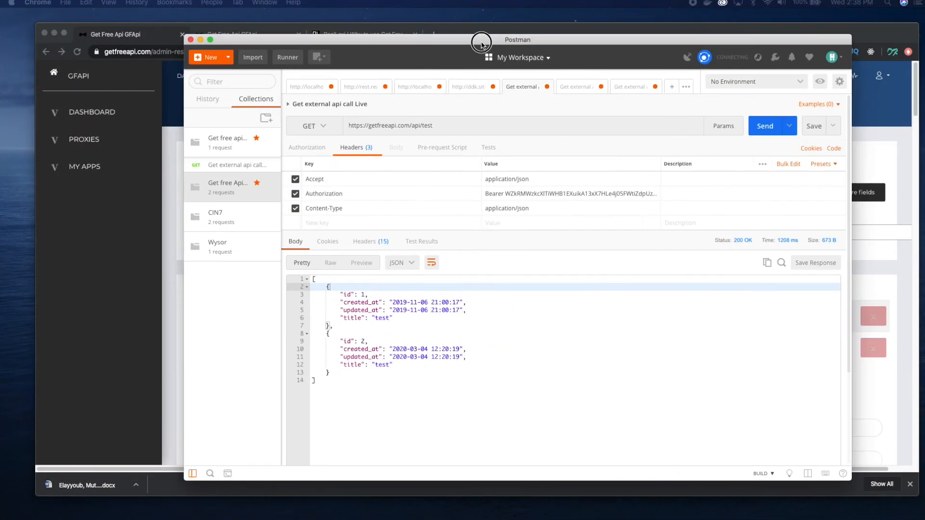
# Switch to Postman and check the bearer token in the Authorization header of the live external API call
pyautogui.moveTo(482, 44); pyautogui.dragTo(467, 51)
pyautogui.click(538, 204)
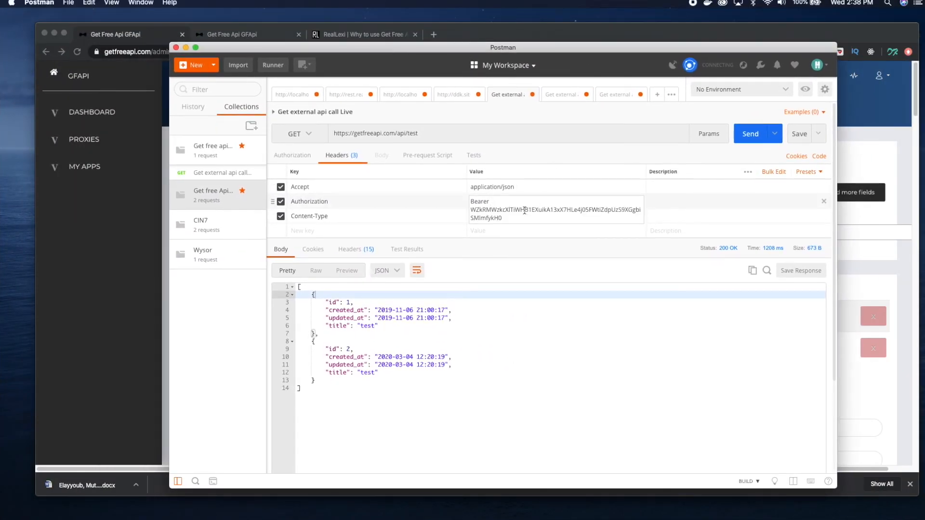
pyautogui.moveTo(506, 210); pyautogui.dragTo(466, 212)
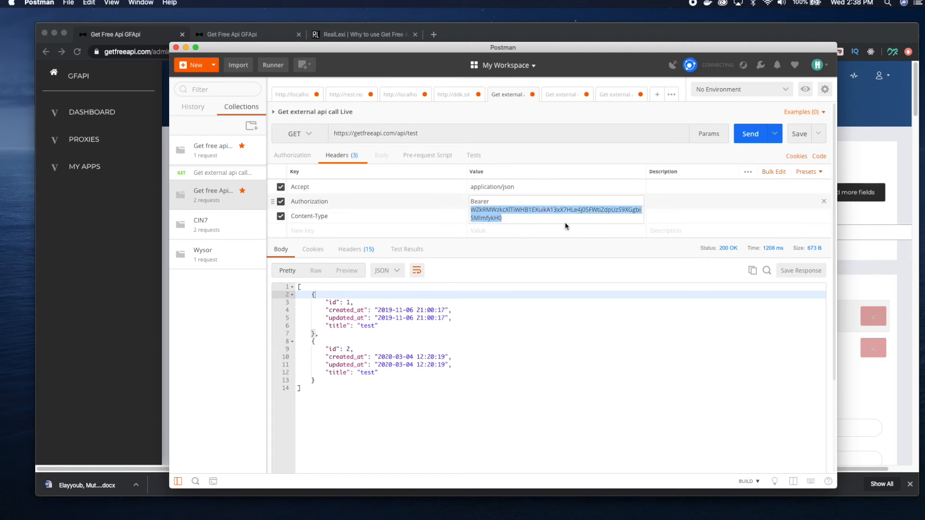
pyautogui.click(619, 253)
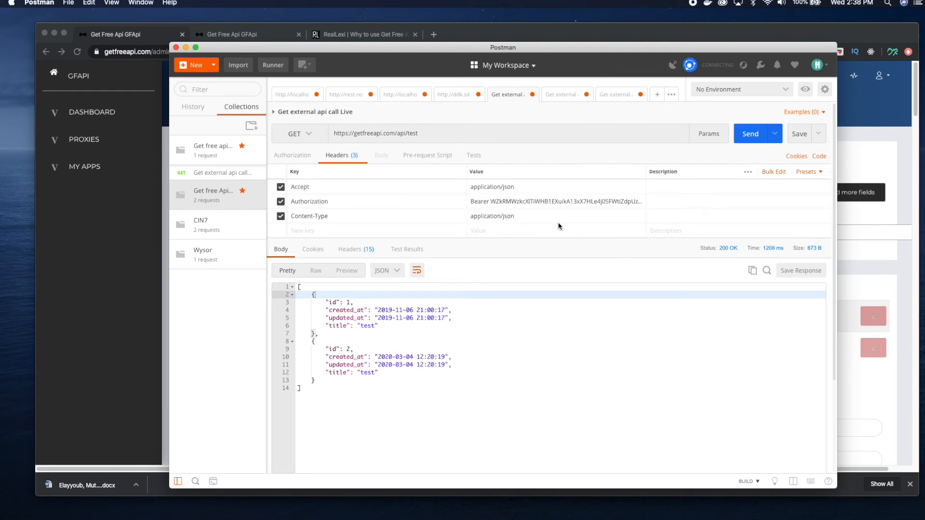
pyautogui.click(749, 138)
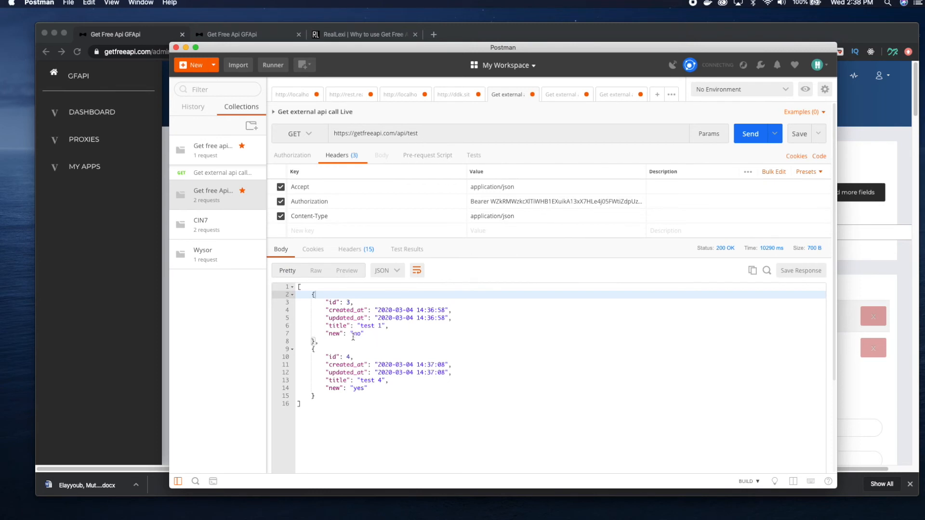
pyautogui.moveTo(330, 331)
pyautogui.mouseDown()
pyautogui.moveTo(375, 328)
pyautogui.moveTo(325, 326)
pyautogui.mouseUp()
pyautogui.click(381, 332)
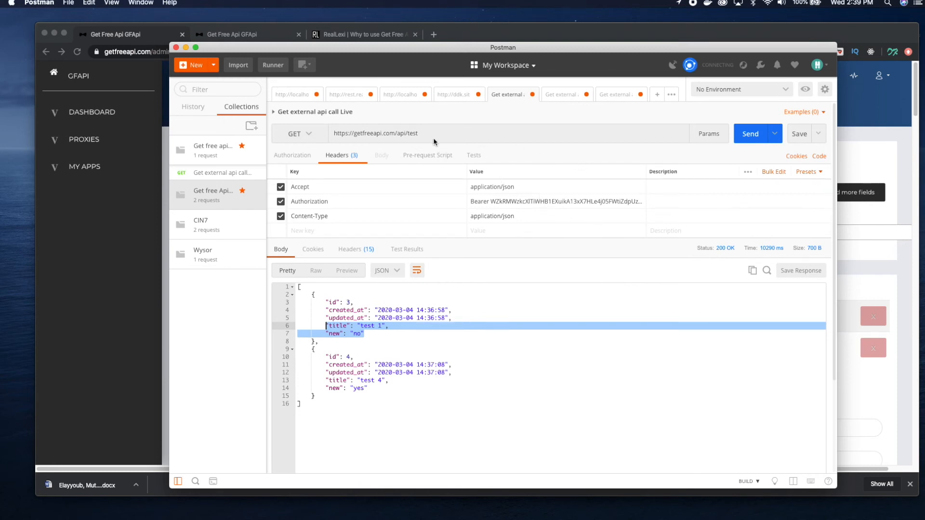
# Change the api/test request's method to POST and replace its raw JSON body with an empty object
pyautogui.click(311, 135)
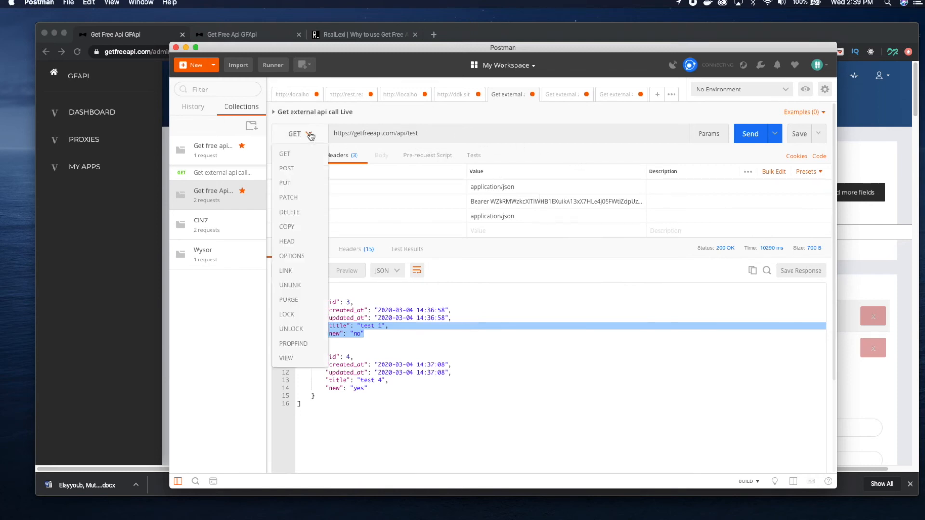
pyautogui.click(304, 175)
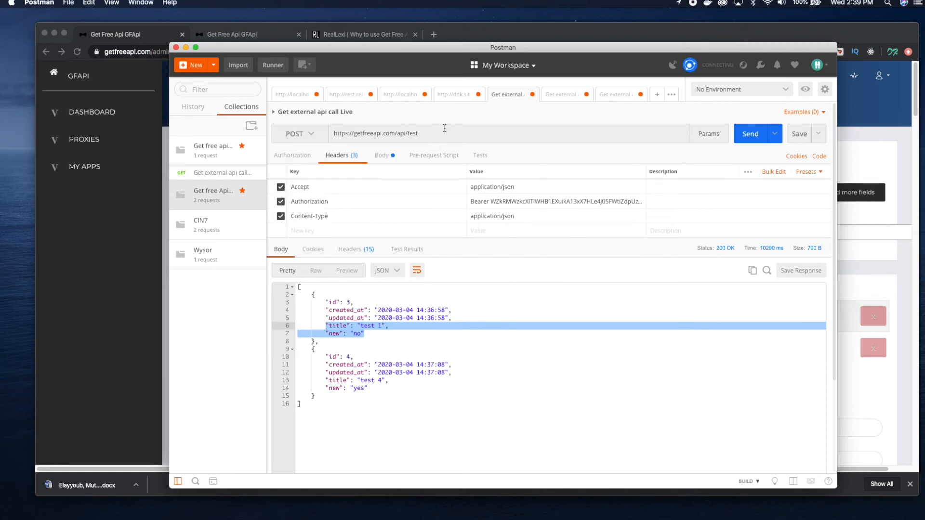
pyautogui.click(387, 156)
pyautogui.moveTo(433, 240); pyautogui.dragTo(283, 190)
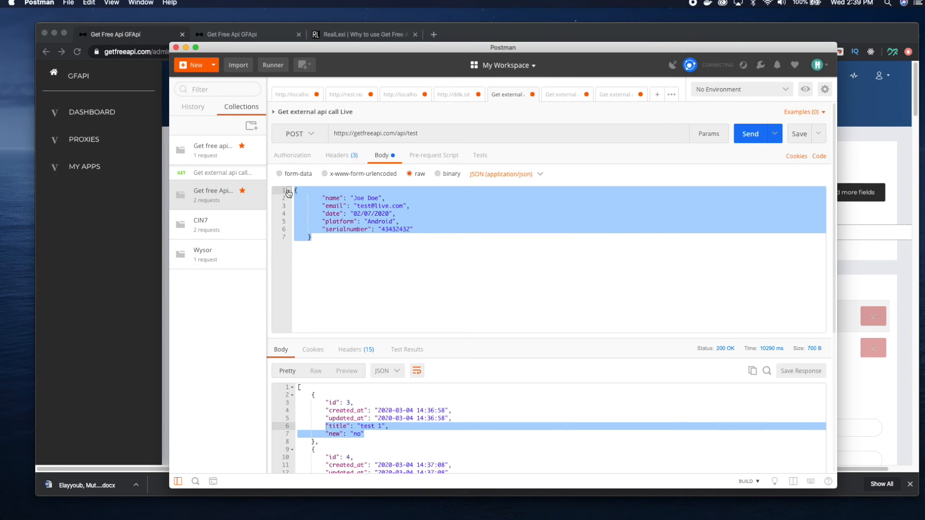
pyautogui.press('BackSpace')
pyautogui.write('{')
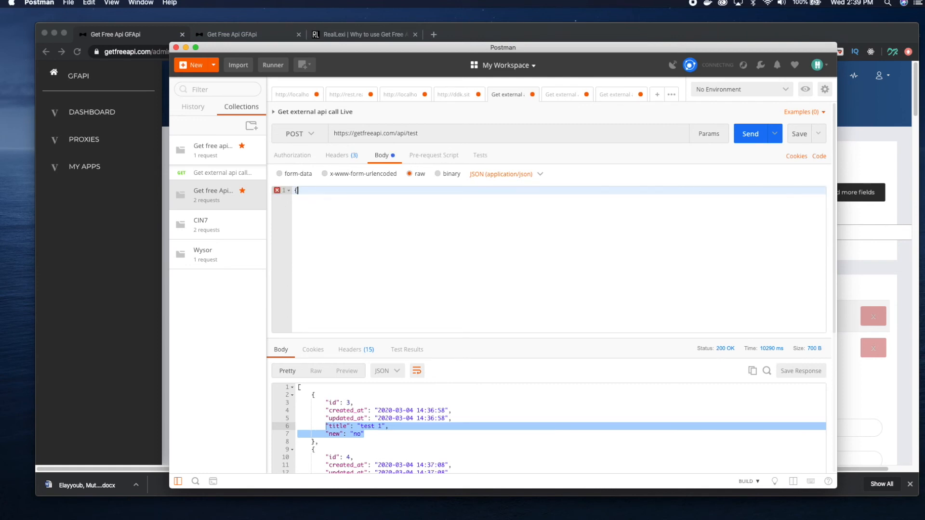
pyautogui.write('}')
pyautogui.press('Left')
pyautogui.press('Return')
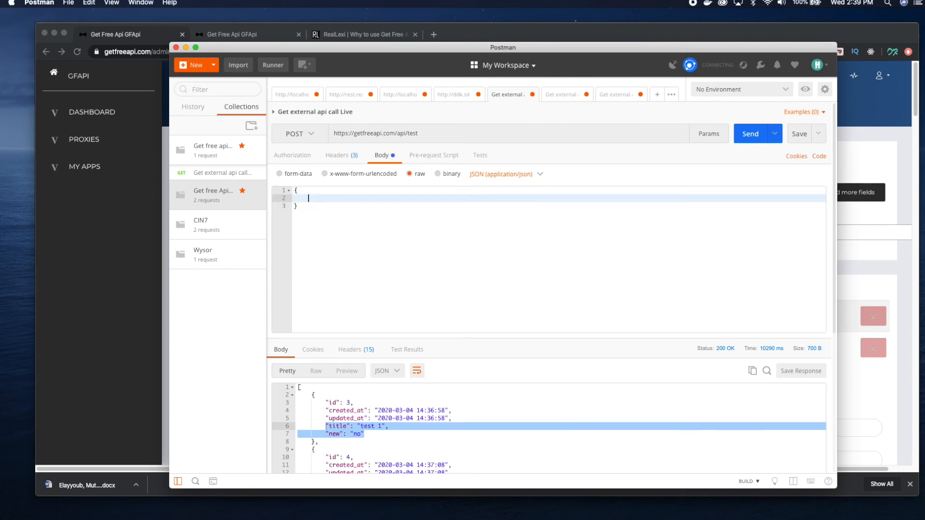
# Check the test proxy's fields in the browser, and in Postman fill the JSON body with title "test 10" and new "yes"
pyautogui.click(875, 273)
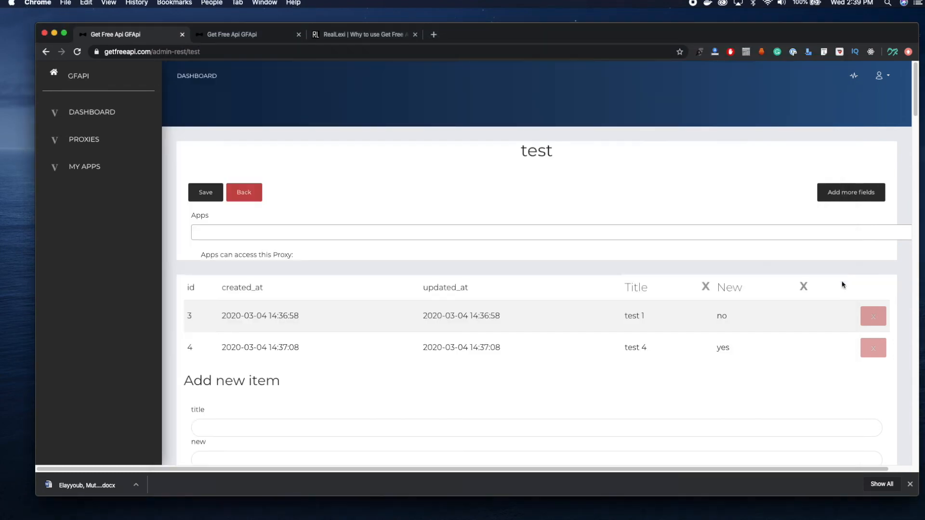
pyautogui.press('super+Tab')
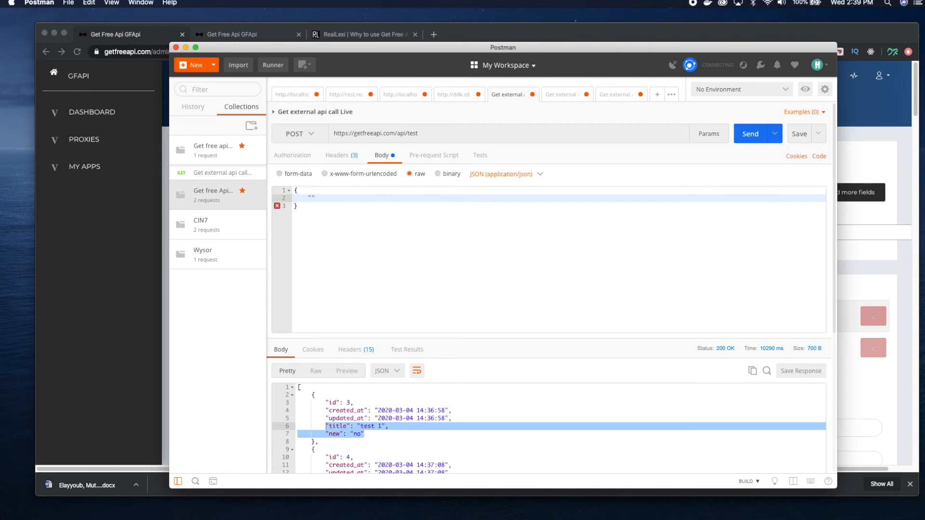
pyautogui.write('title": "test 10",')
pyautogui.press('Return')
pyautogui.write('"new":')
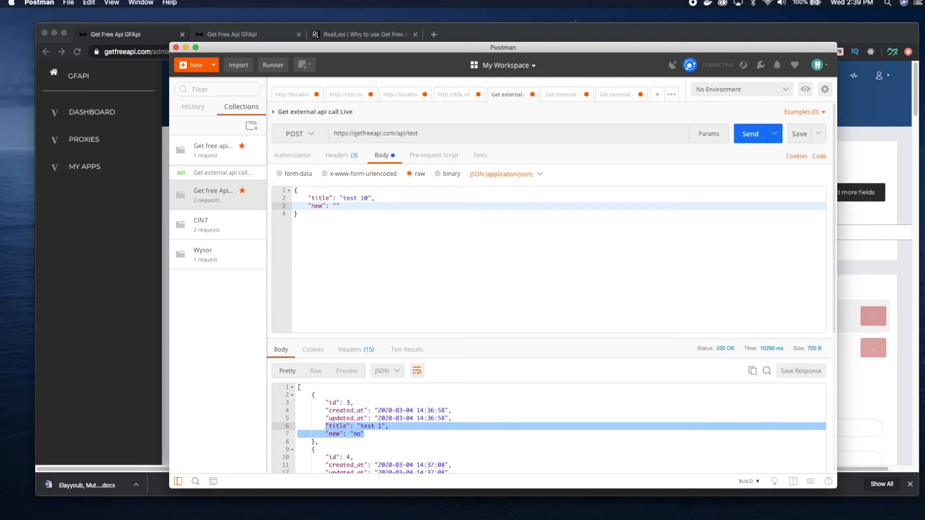
pyautogui.write('yes')
pyautogui.moveTo(340, 197); pyautogui.dragTo(314, 205)
pyautogui.moveTo(396, 133); pyautogui.dragTo(334, 133)
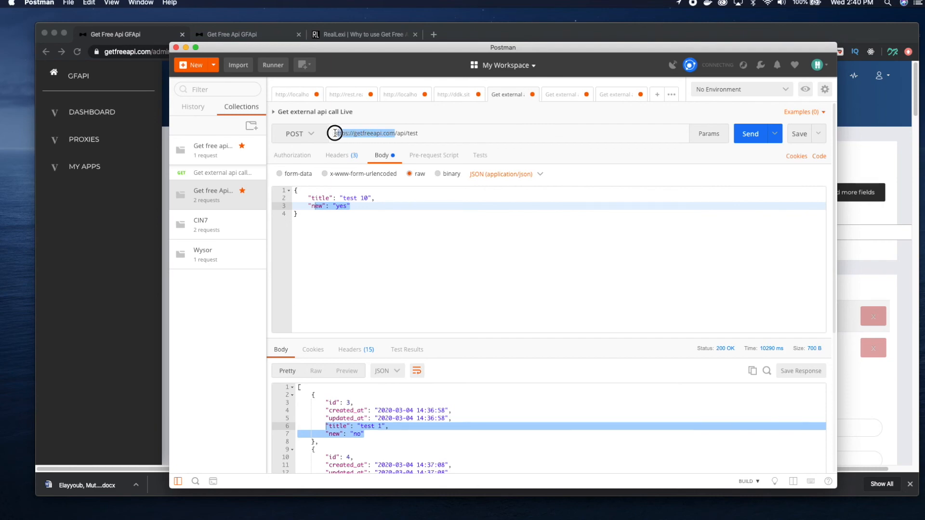
pyautogui.click(754, 140)
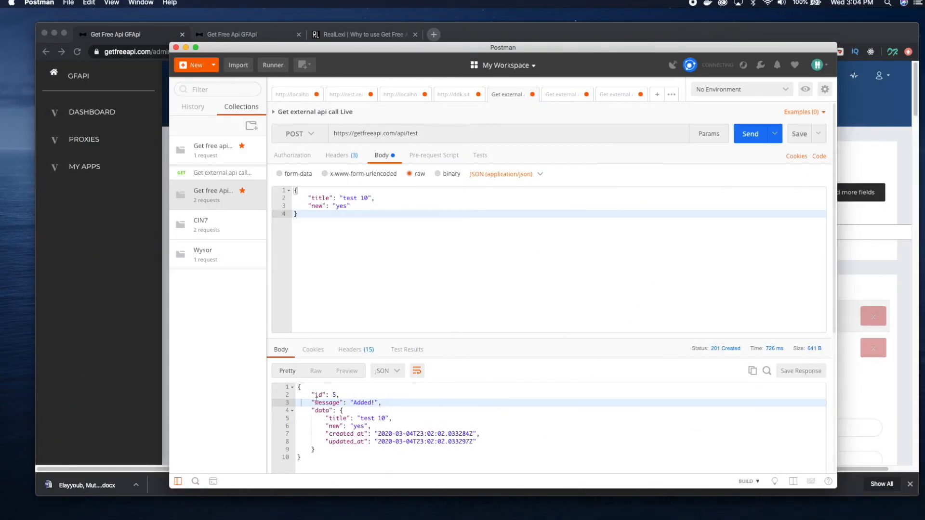
pyautogui.moveTo(311, 394); pyautogui.dragTo(340, 394)
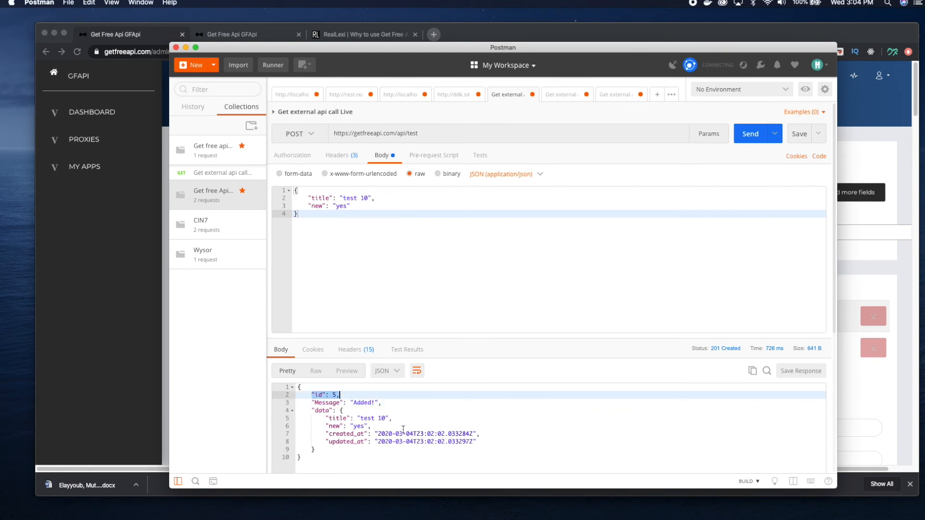
pyautogui.moveTo(326, 418); pyautogui.dragTo(483, 447)
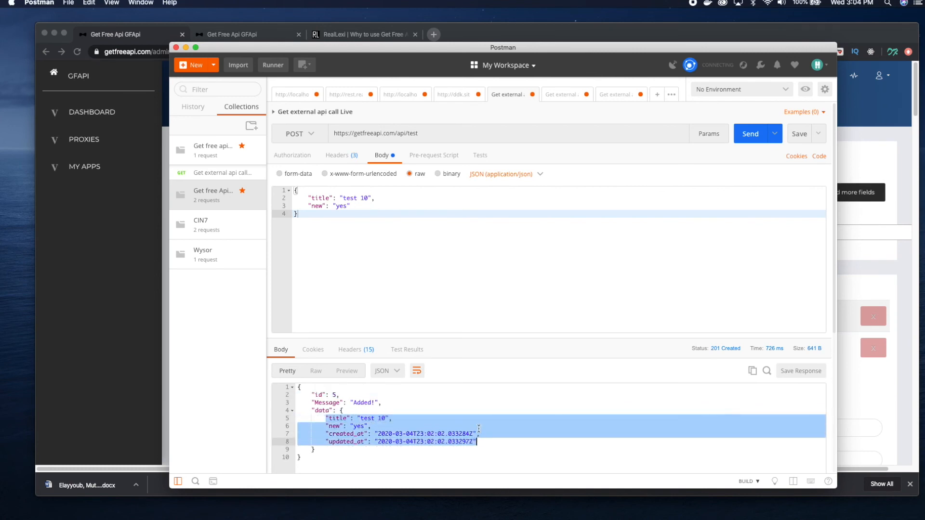
pyautogui.click(393, 410)
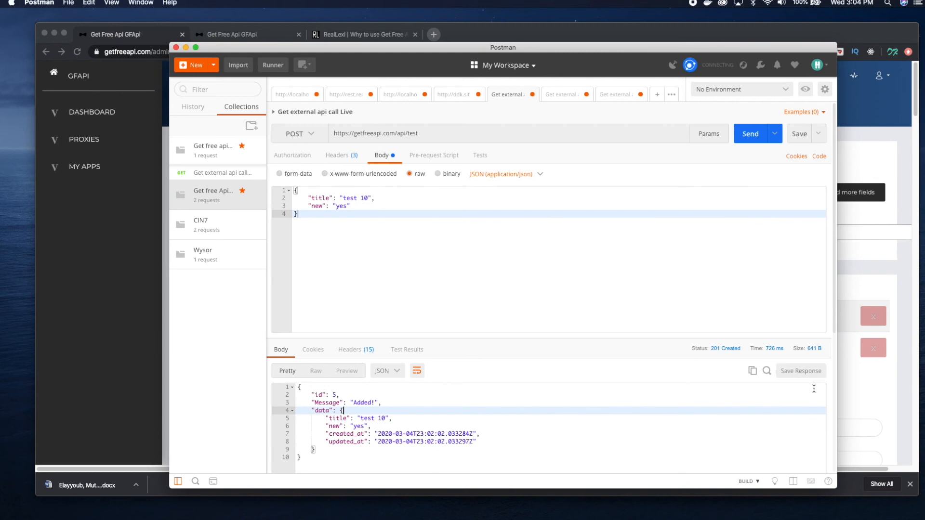
# Switch to the browser and reload the test proxy page to check its item table for the posted item
pyautogui.click(883, 410)
pyautogui.scroll(-5, 508, 283)
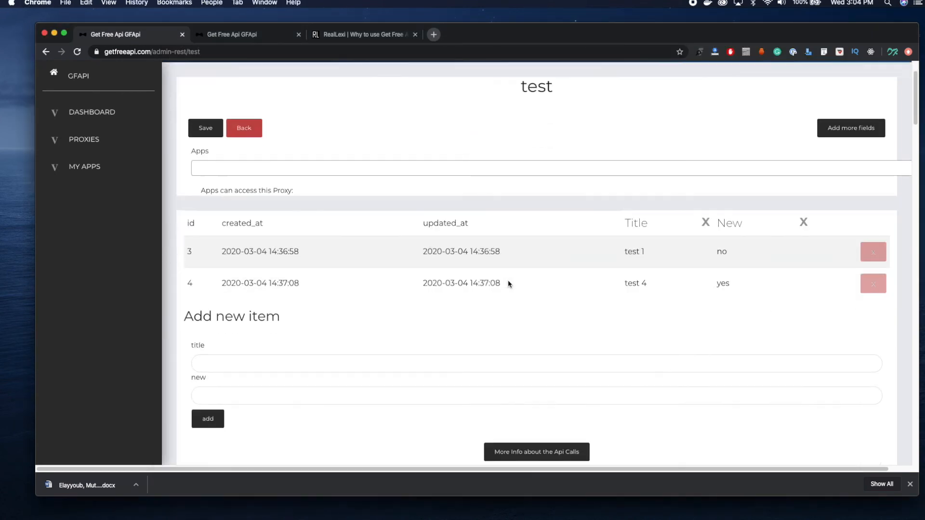
pyautogui.click(77, 51)
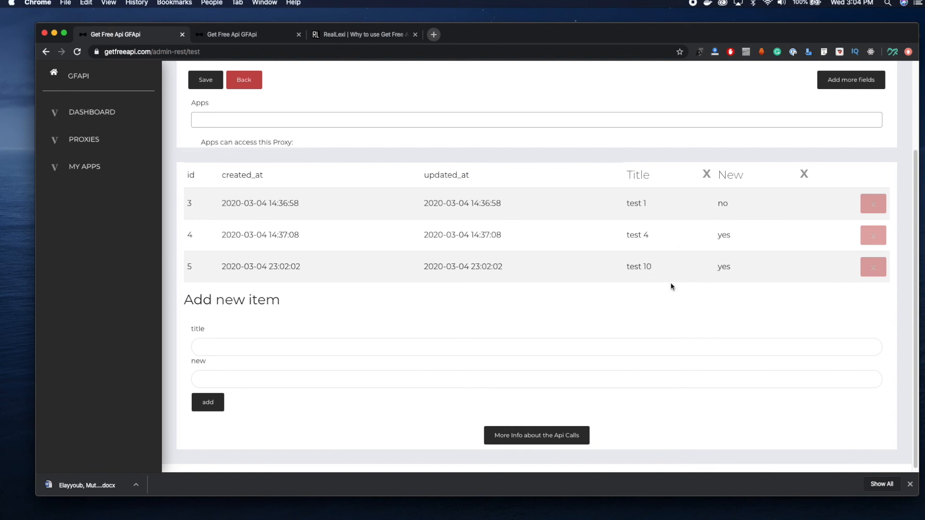
# Delete the test 1 item from the test proxy's item table, leaving the test 10 item in place
pyautogui.click(872, 268)
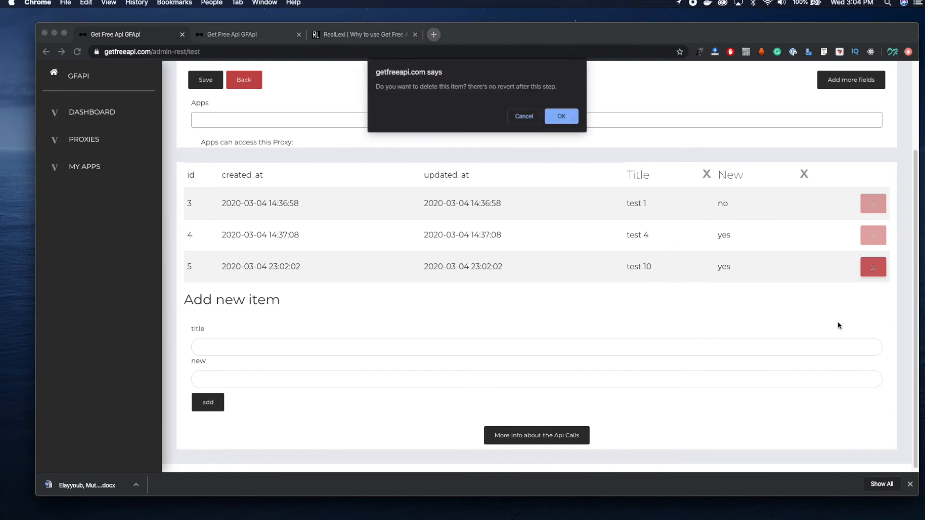
pyautogui.click(522, 117)
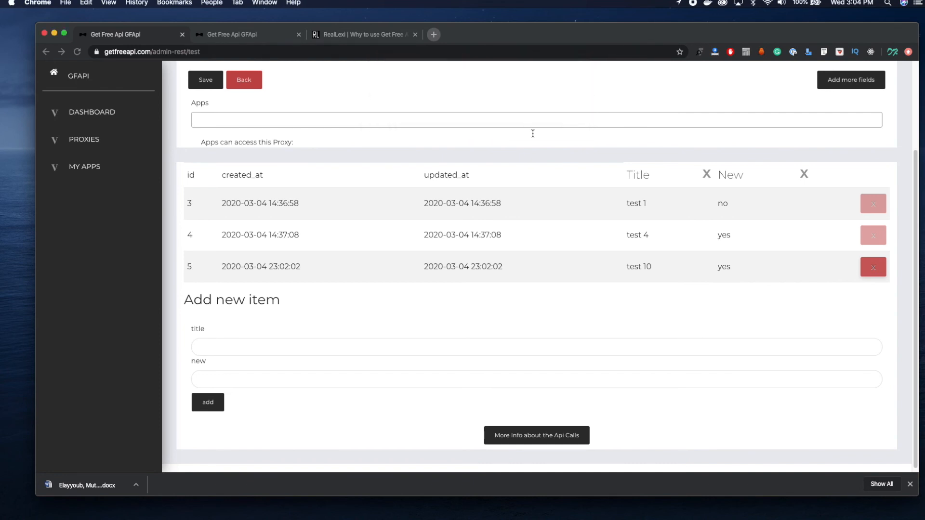
pyautogui.click(874, 207)
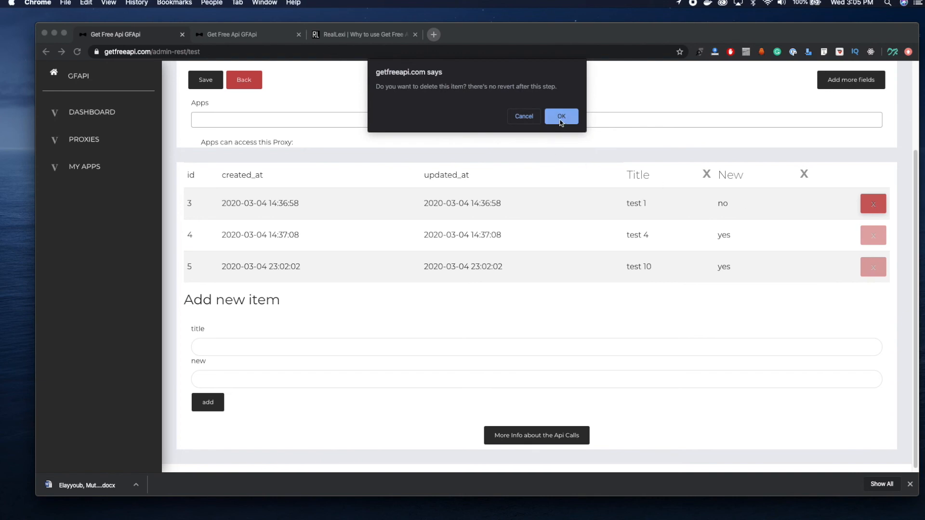
pyautogui.click(561, 119)
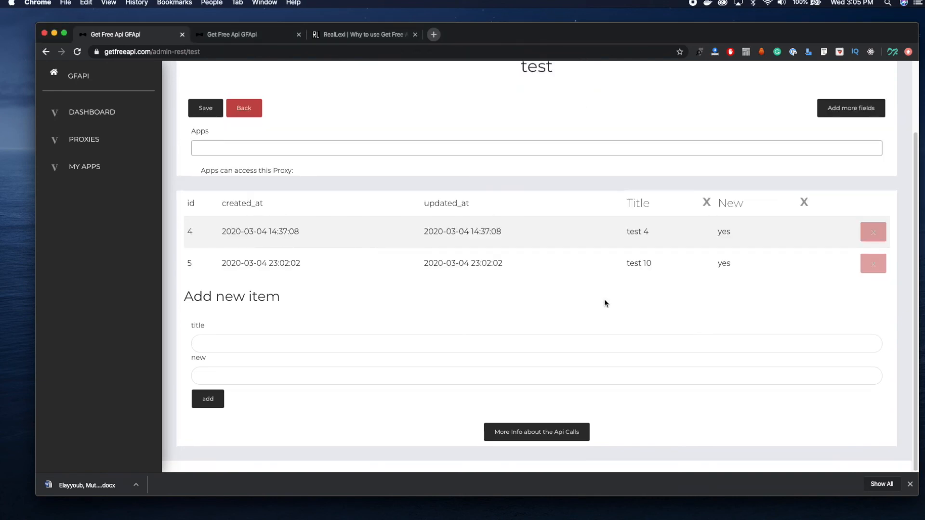
pyautogui.press('super+Tab')
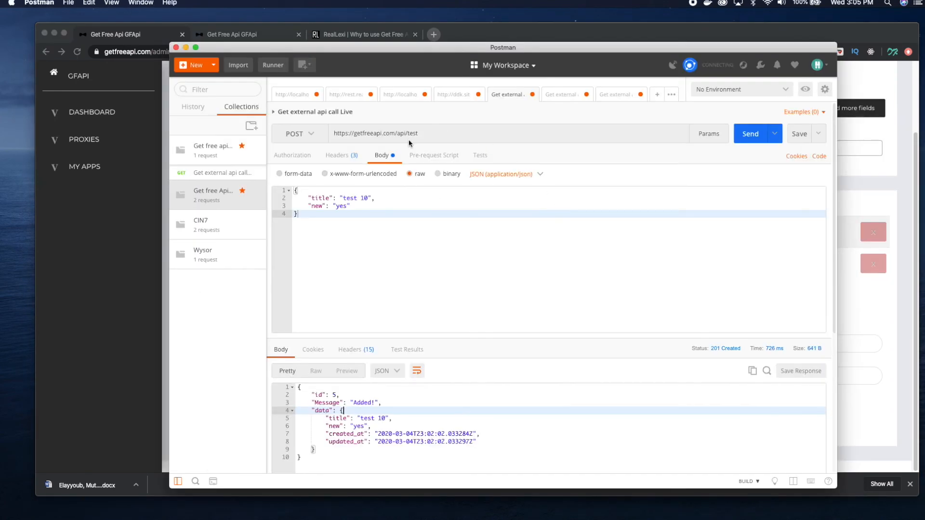
pyautogui.click(301, 134)
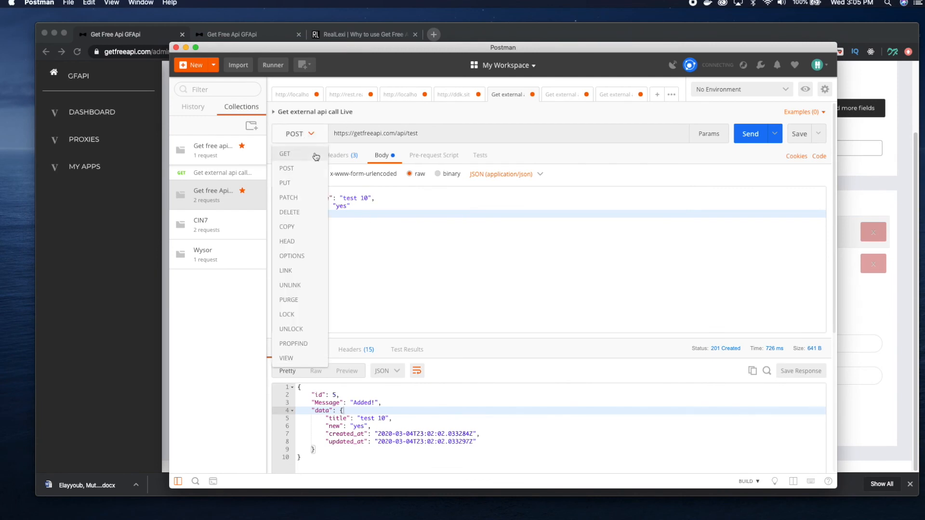
pyautogui.click(316, 157)
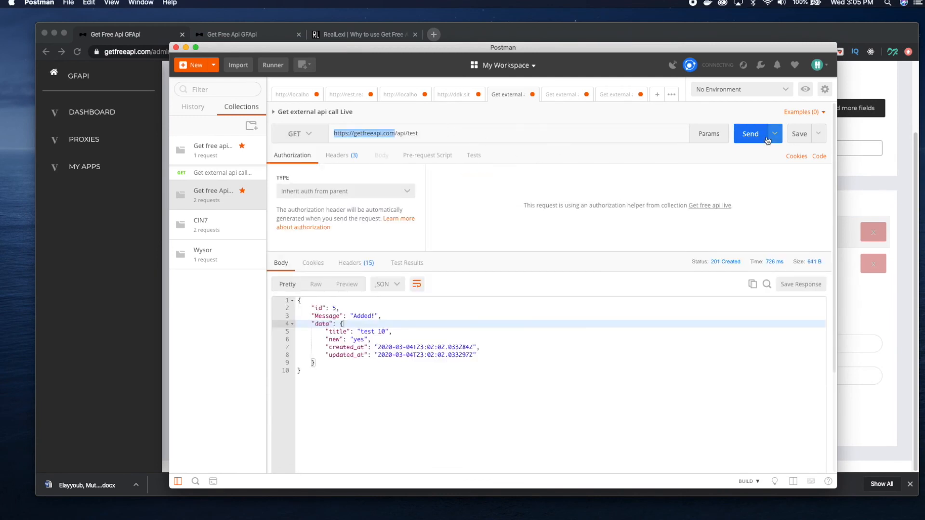
pyautogui.click(750, 137)
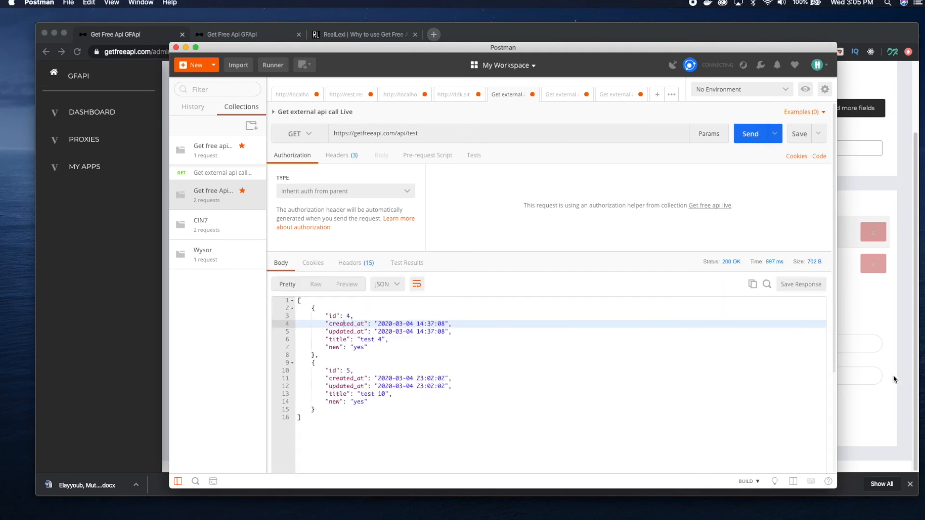
pyautogui.click(307, 135)
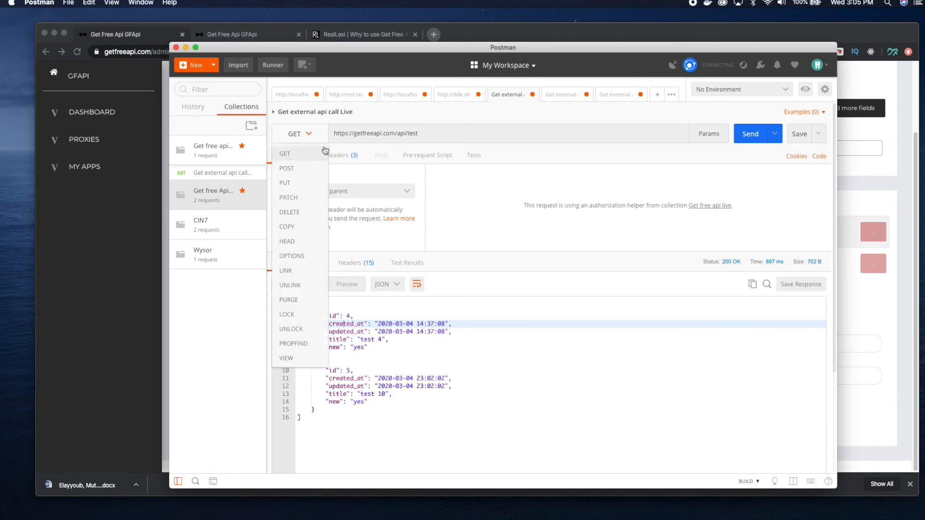
pyautogui.click(366, 133)
pyautogui.click(429, 135)
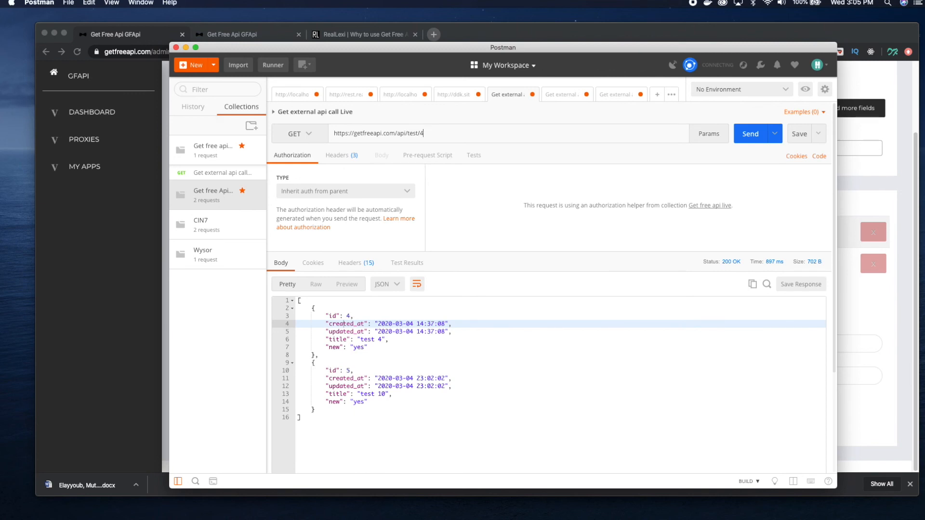
pyautogui.click(341, 155)
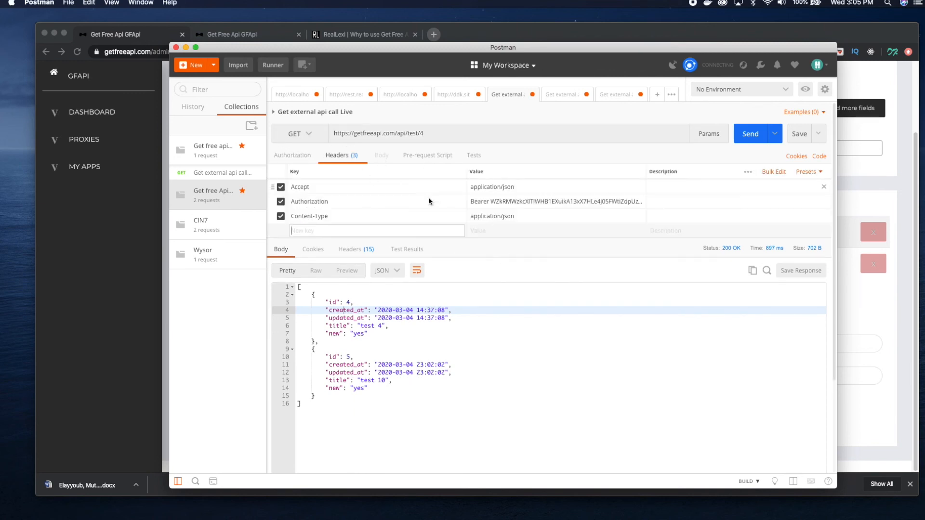
pyautogui.click(306, 155)
pyautogui.click(308, 134)
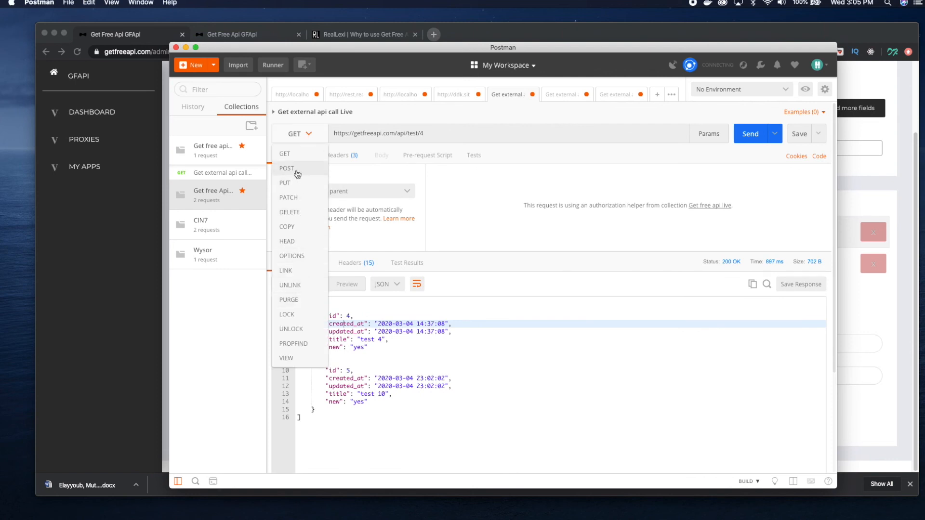
pyautogui.click(299, 212)
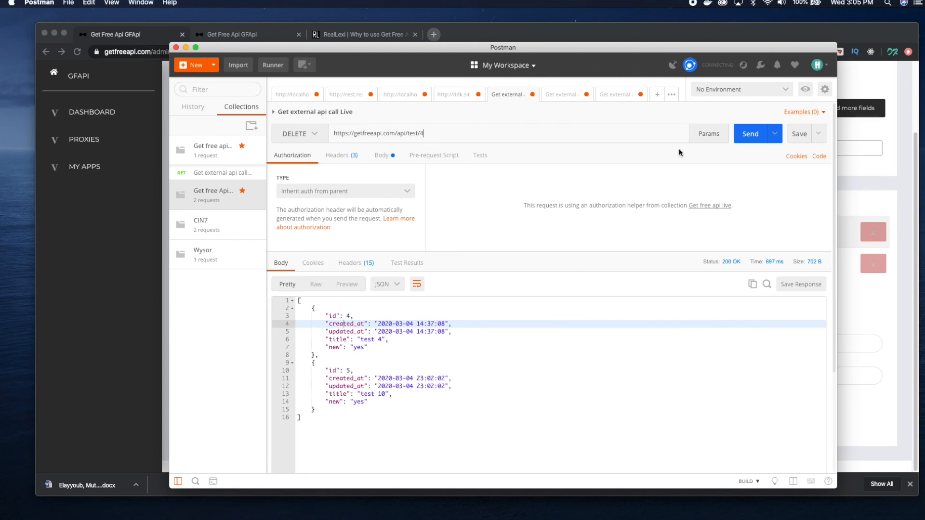
pyautogui.click(746, 140)
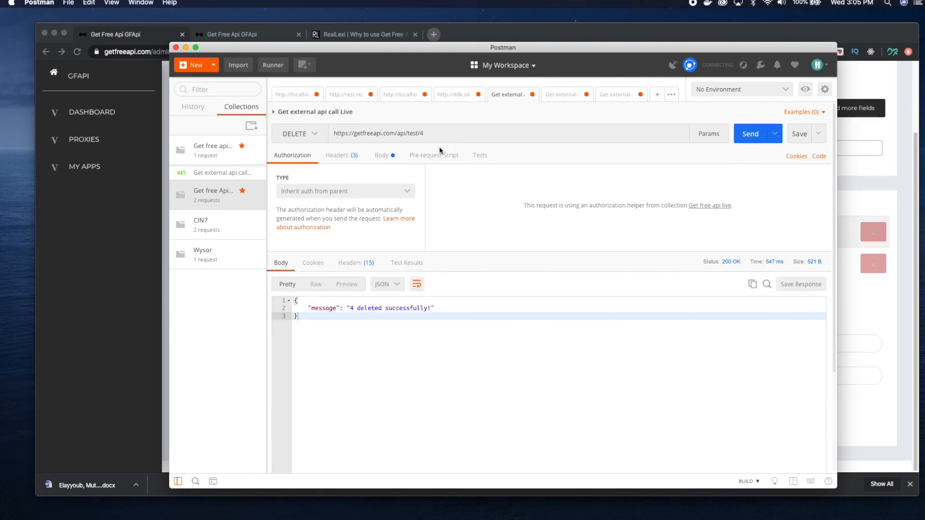
# Switch to the browser and reload the test proxy page to check its item table after the API deletion
pyautogui.click(441, 311)
pyautogui.click(895, 318)
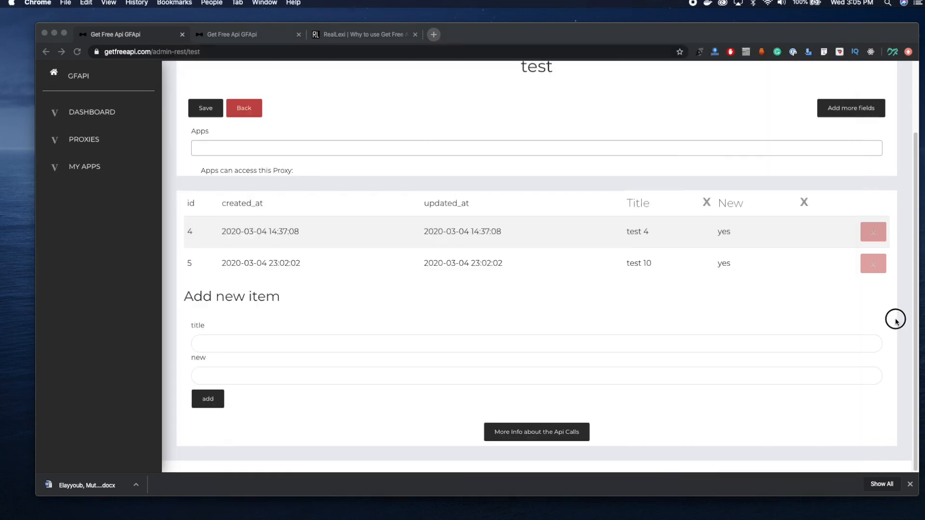
pyautogui.press('super+r')
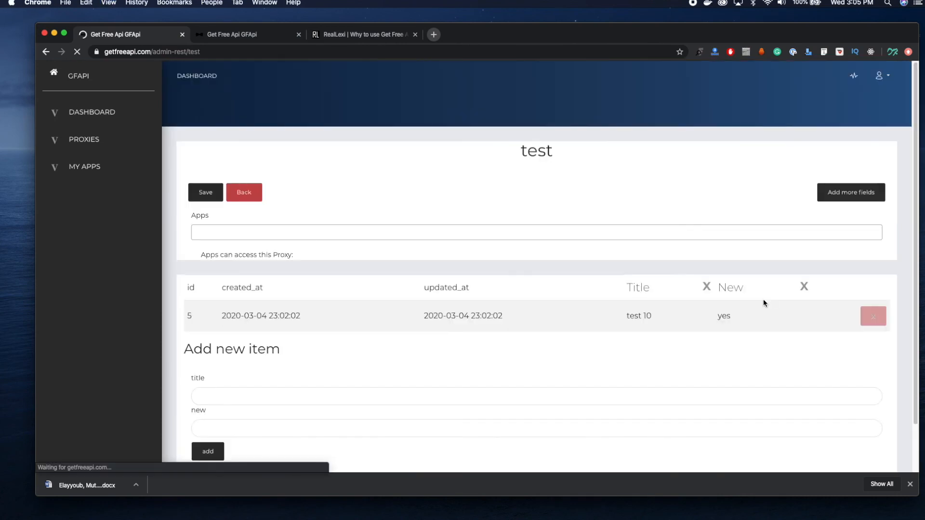
# Open the dashboard and examine the live requests chart, the total requests by method and the top proxies performance
pyautogui.click(109, 119)
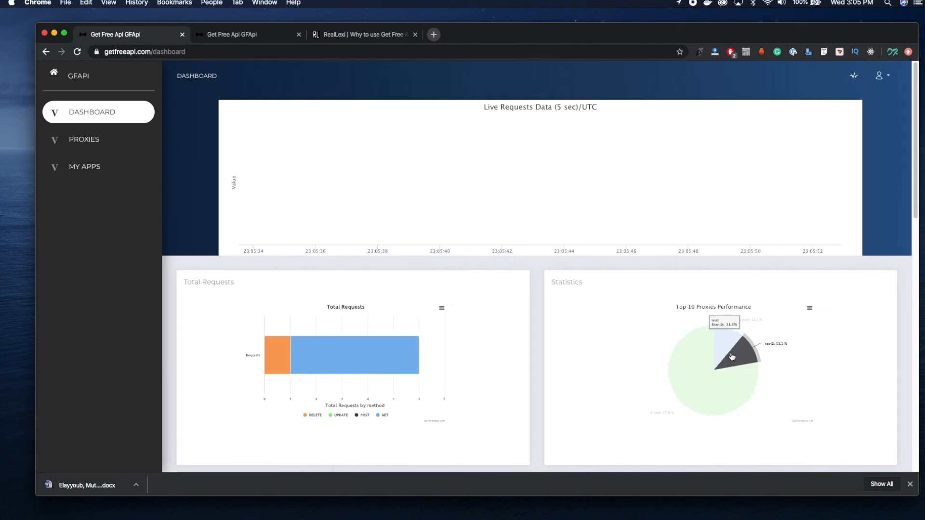
pyautogui.moveTo(718, 341)
pyautogui.moveTo(701, 356)
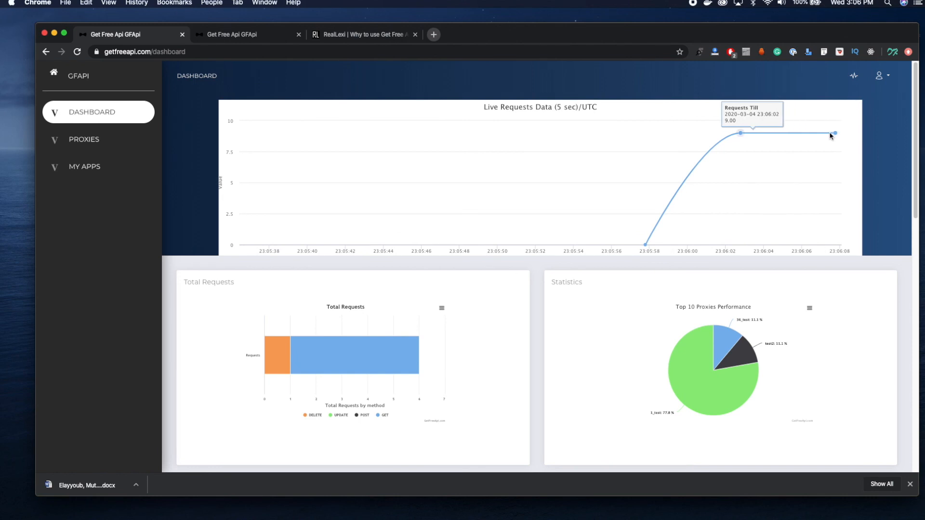
pyautogui.scroll(-10, 642, 293)
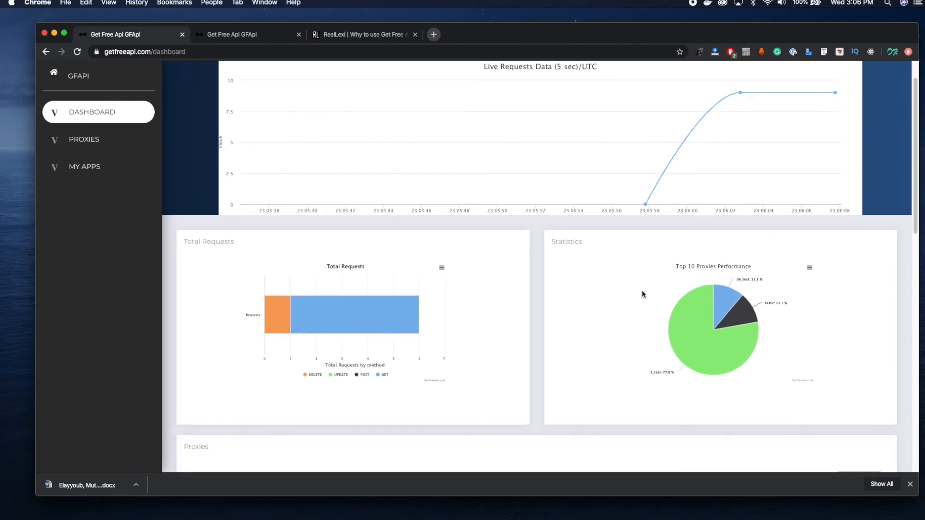
pyautogui.scroll(-10, 642, 294)
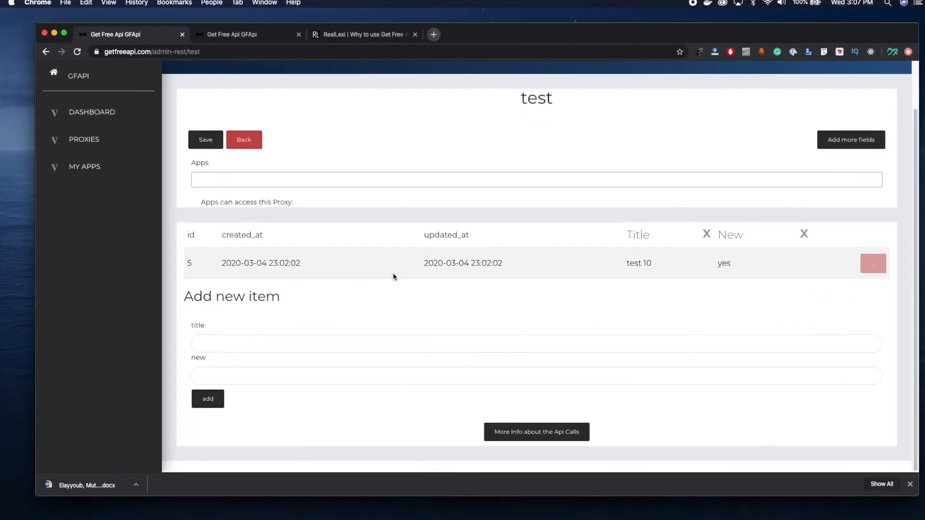
# Create a new API app named "Iphone App1" with the industry "Apple OS"
pyautogui.click(102, 147)
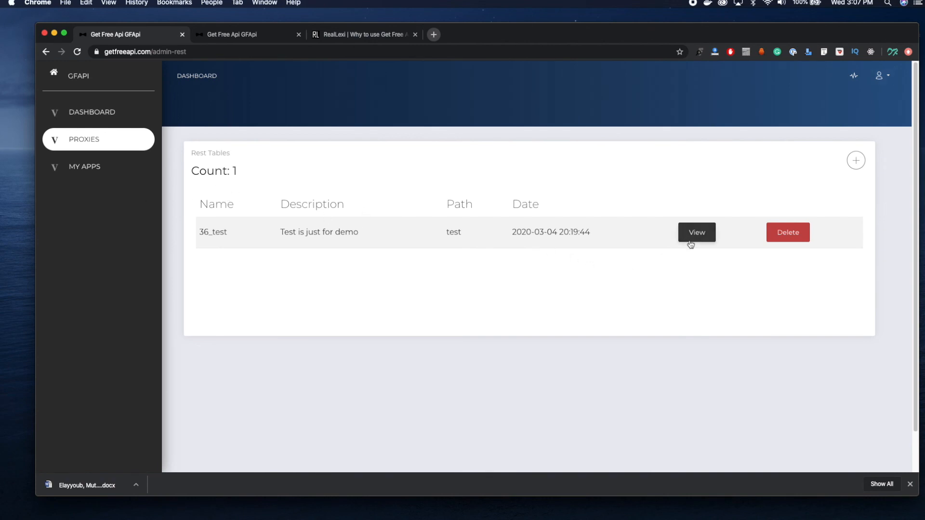
pyautogui.click(126, 175)
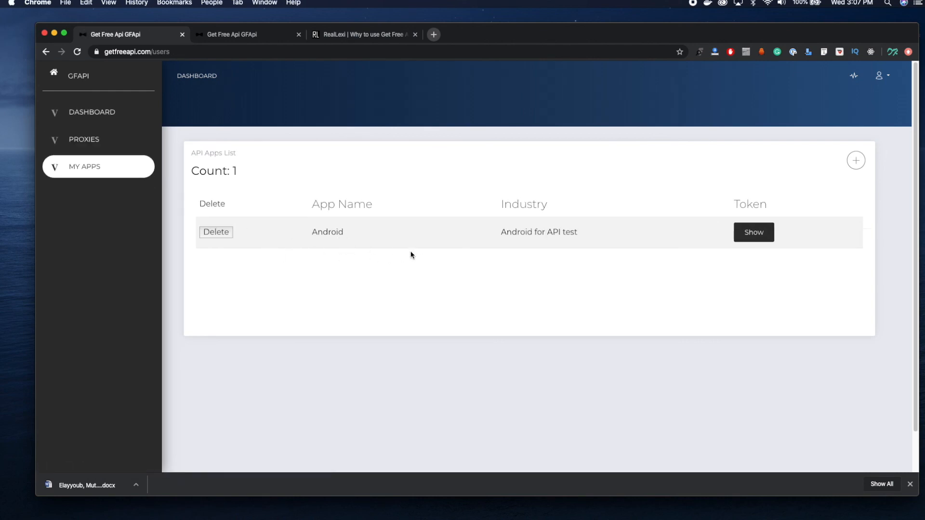
pyautogui.moveTo(848, 155)
pyautogui.click(809, 180)
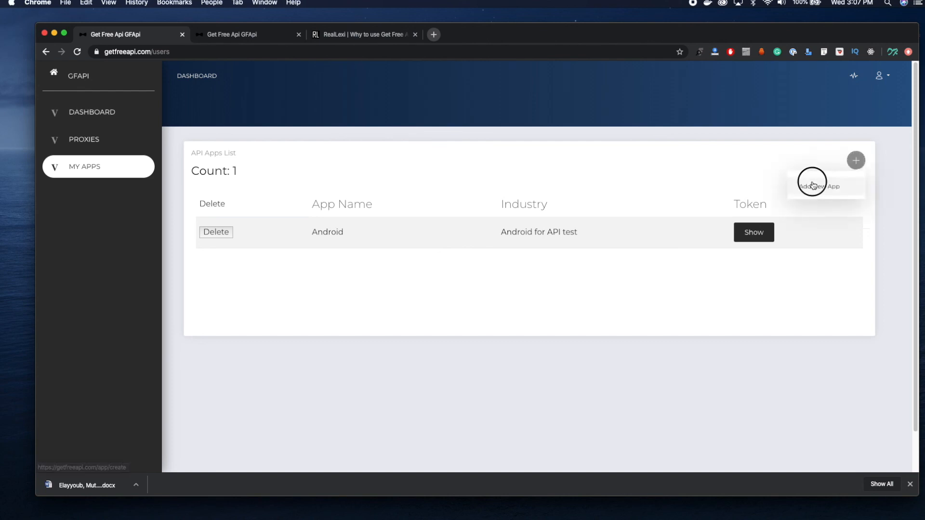
pyautogui.click(407, 194)
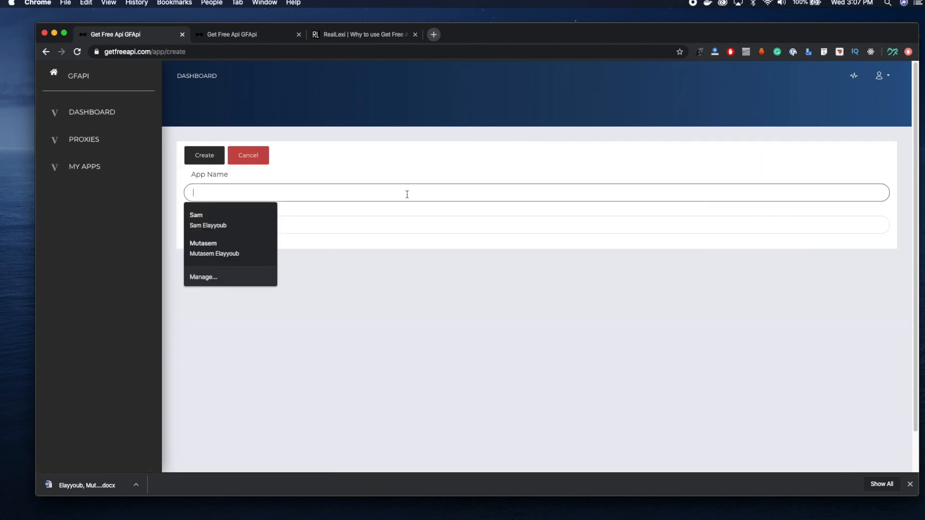
pyautogui.write('Iphone App')
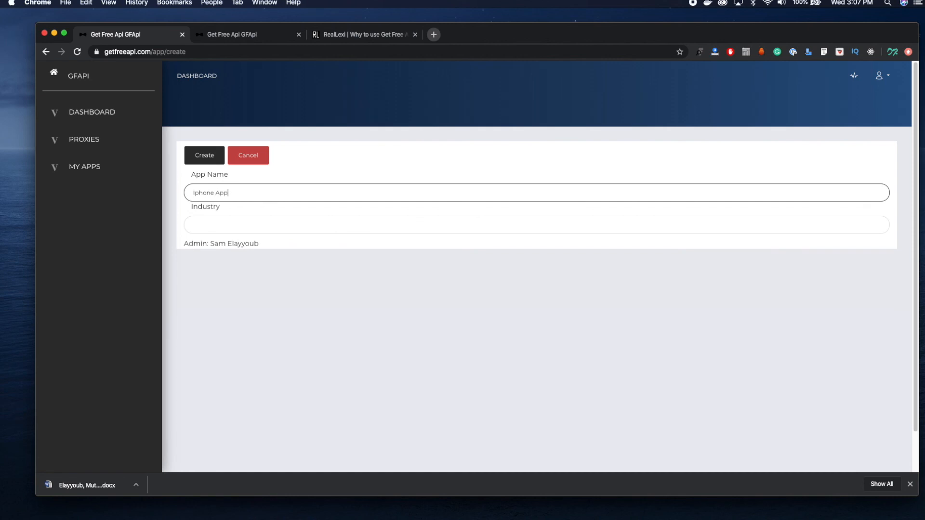
pyautogui.click(367, 220)
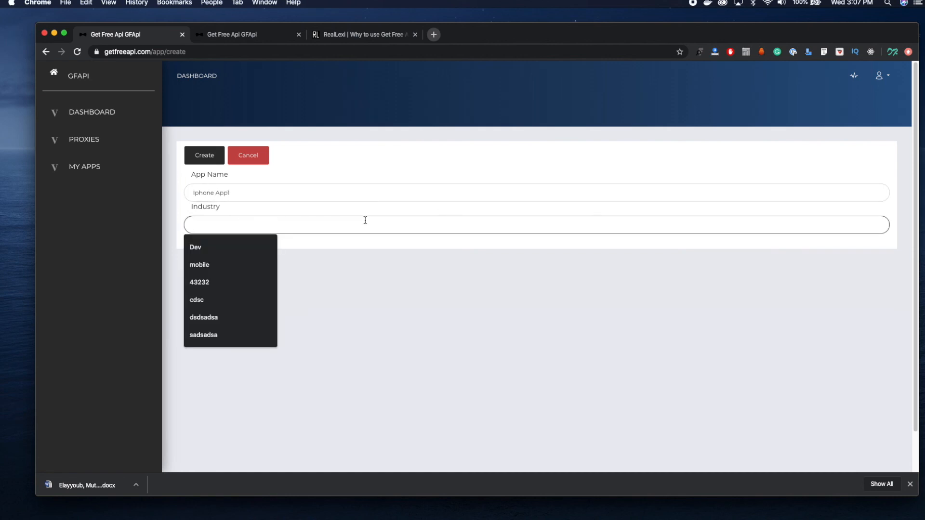
pyautogui.write('o')
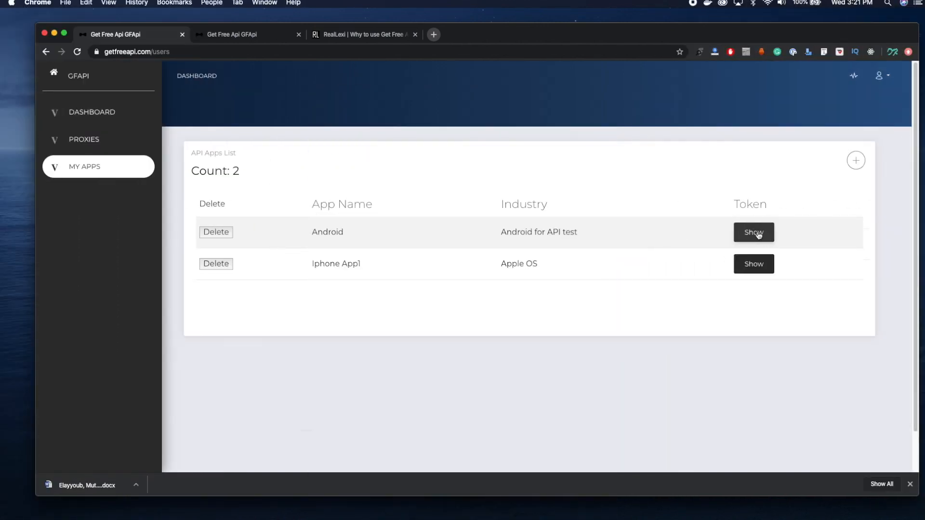
# Show the Android app's token, copy it and switch to Postman
pyautogui.click(758, 235)
pyautogui.doubleClick(523, 421)
pyautogui.press('super+c')
pyautogui.press('super+Tab')
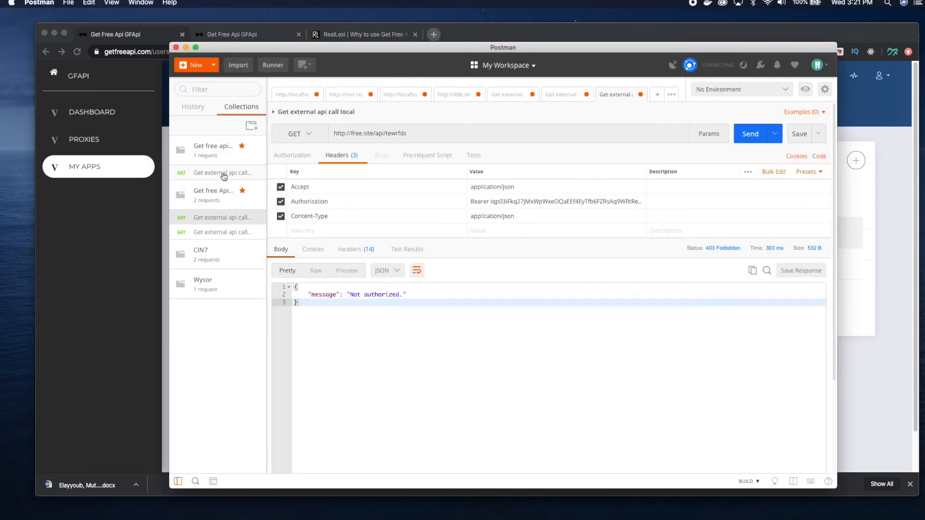
pyautogui.click(223, 172)
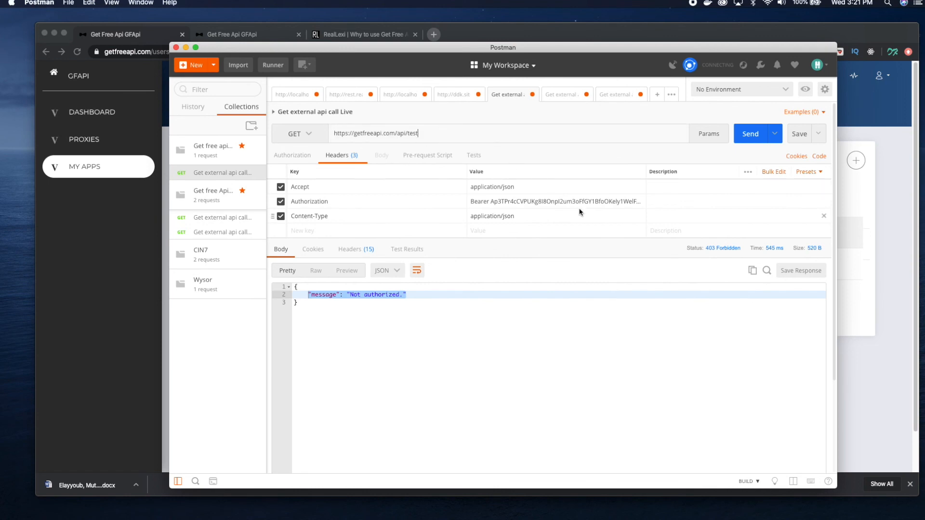
pyautogui.click(560, 201)
pyautogui.moveTo(504, 218); pyautogui.dragTo(471, 212)
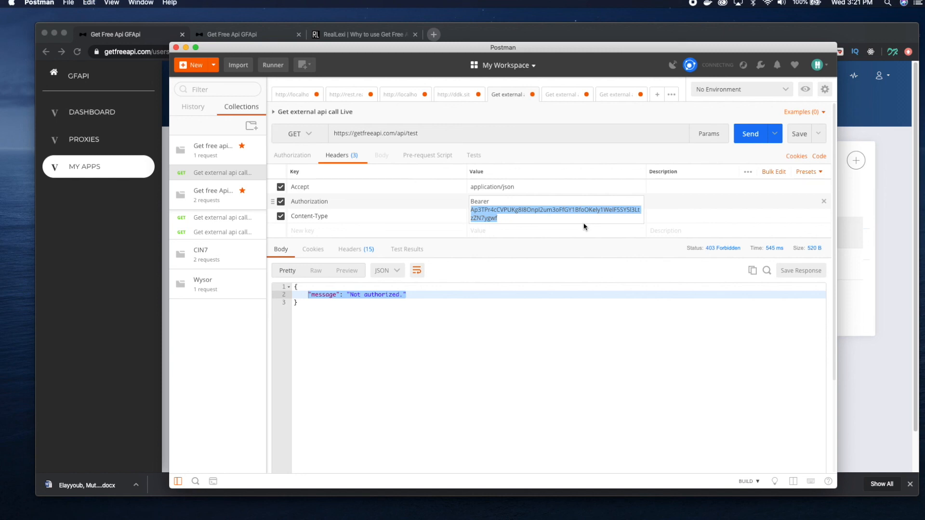
pyautogui.click(521, 211)
pyautogui.doubleClick(485, 211)
pyautogui.press('BackSpace')
pyautogui.press('super+v')
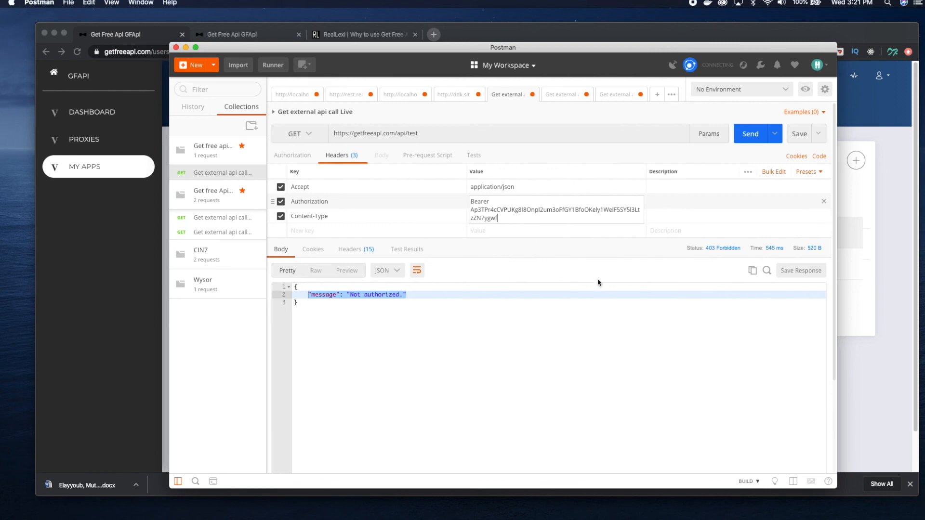
pyautogui.click(636, 328)
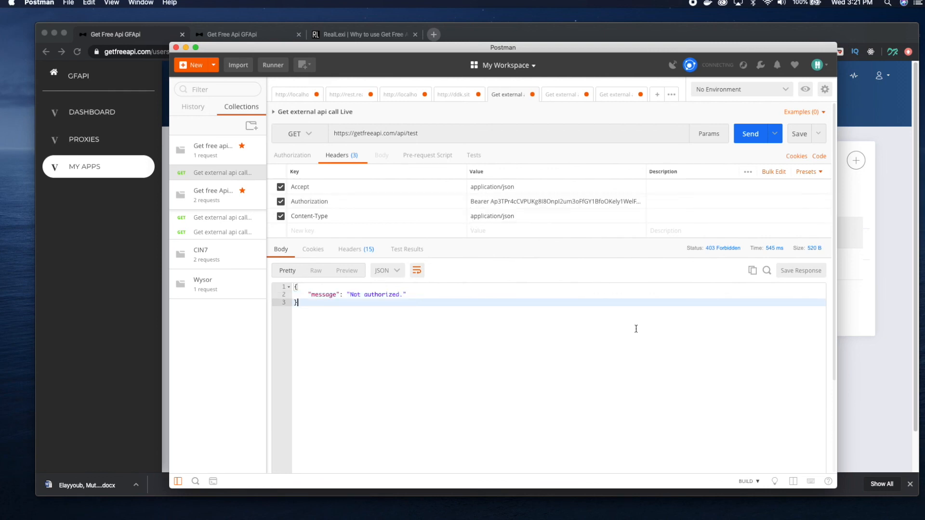
pyautogui.click(753, 137)
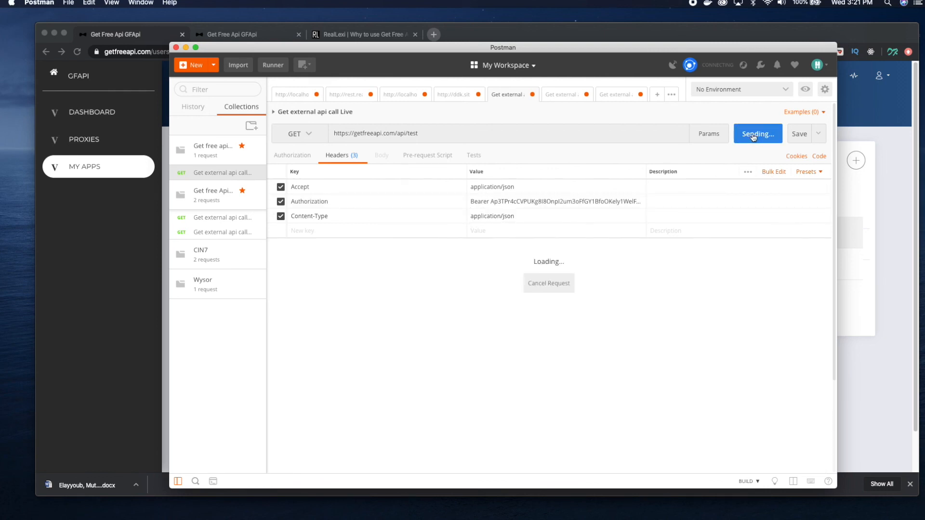
# Return to the apps list in the browser, copy the Iphone App1 token and switch to Postman
pyautogui.click(889, 284)
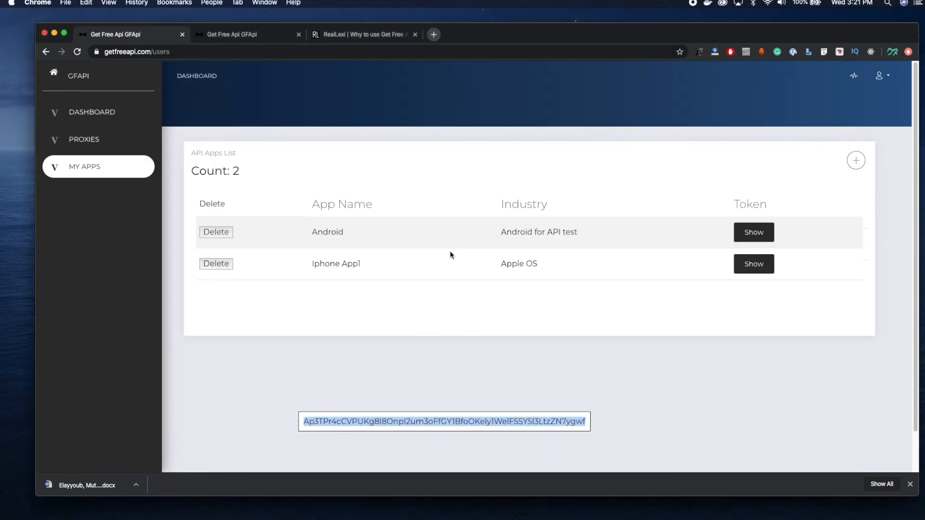
pyautogui.click(755, 264)
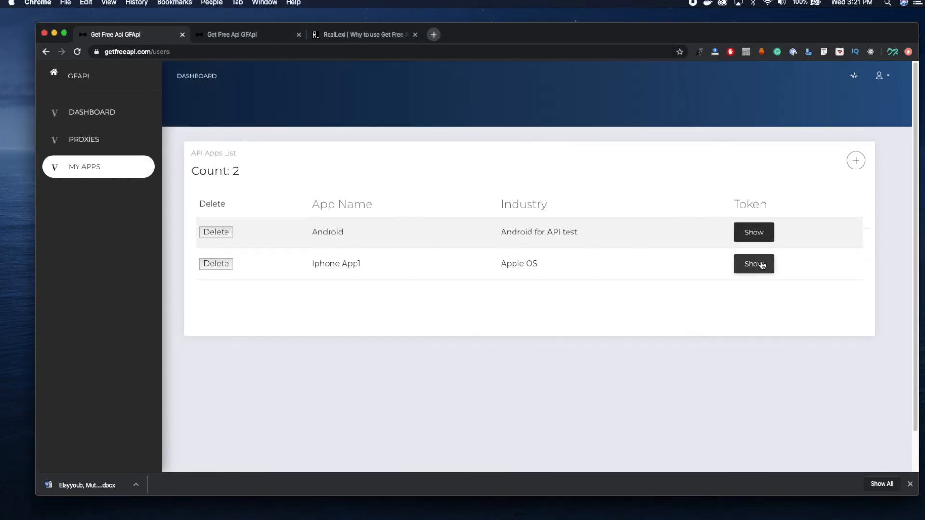
pyautogui.doubleClick(435, 417)
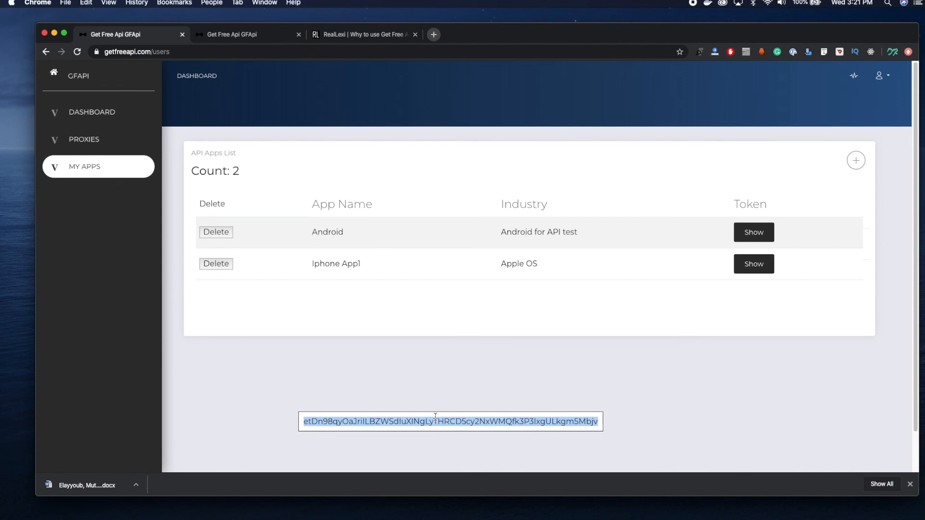
pyautogui.press('super+Tab')
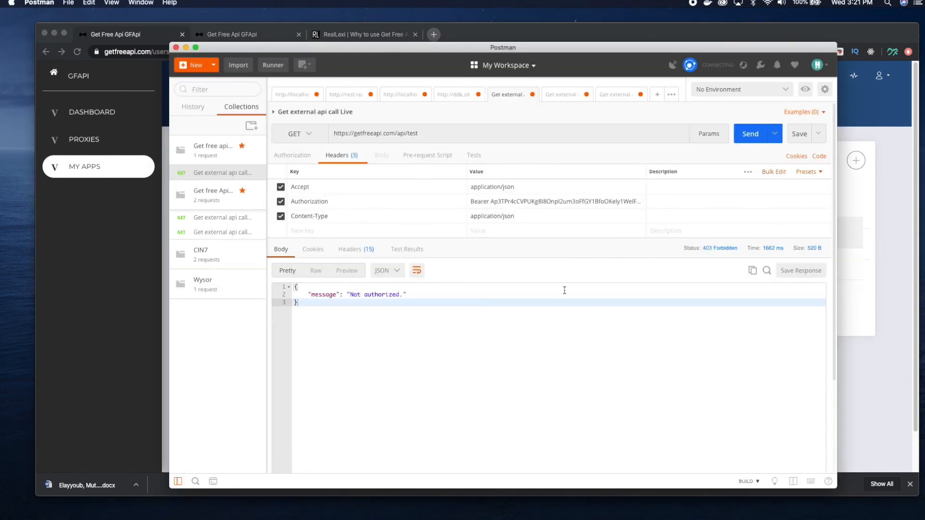
# Replace the Bearer token in the Authorization header with the Iphone App1 token and send the GET request
pyautogui.click(537, 200)
pyautogui.doubleClick(487, 215)
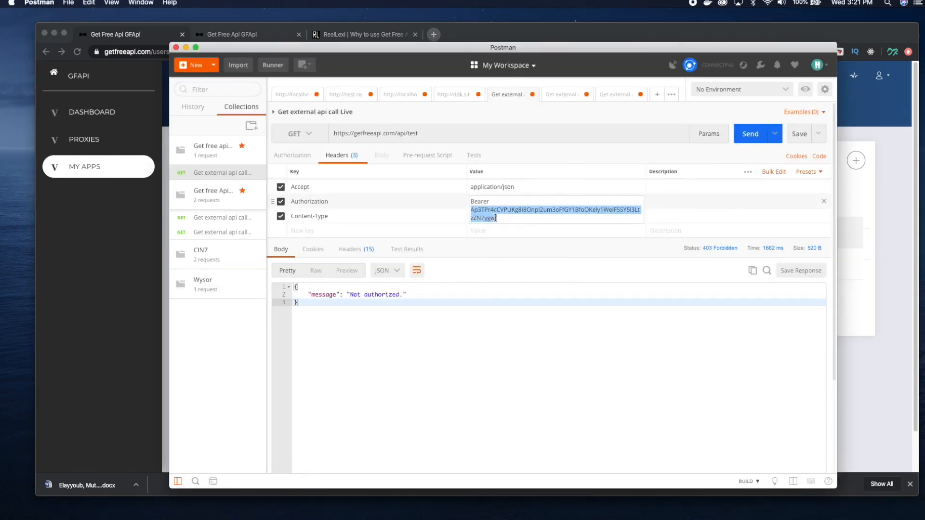
pyautogui.press('super+v')
pyautogui.click(749, 134)
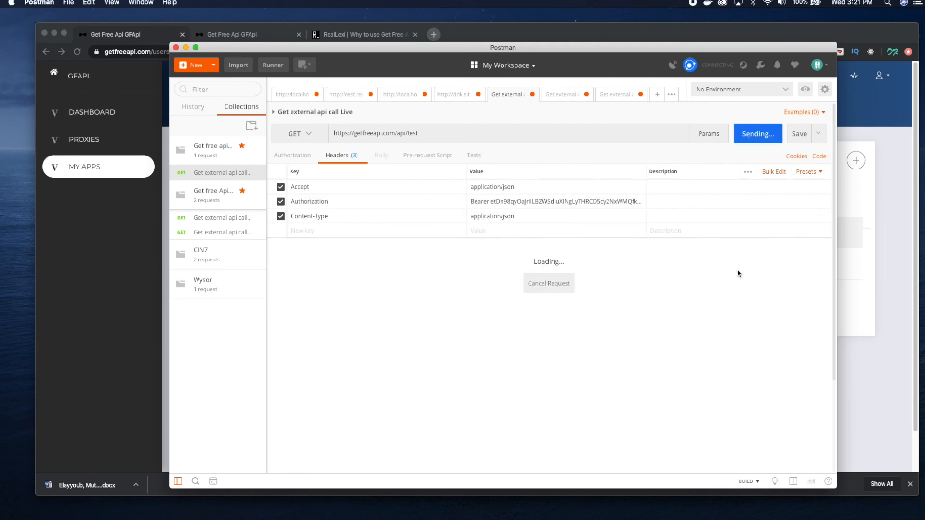
# Open the test proxy in the browser, grant the Iphone App1 app access to it and save
pyautogui.click(889, 342)
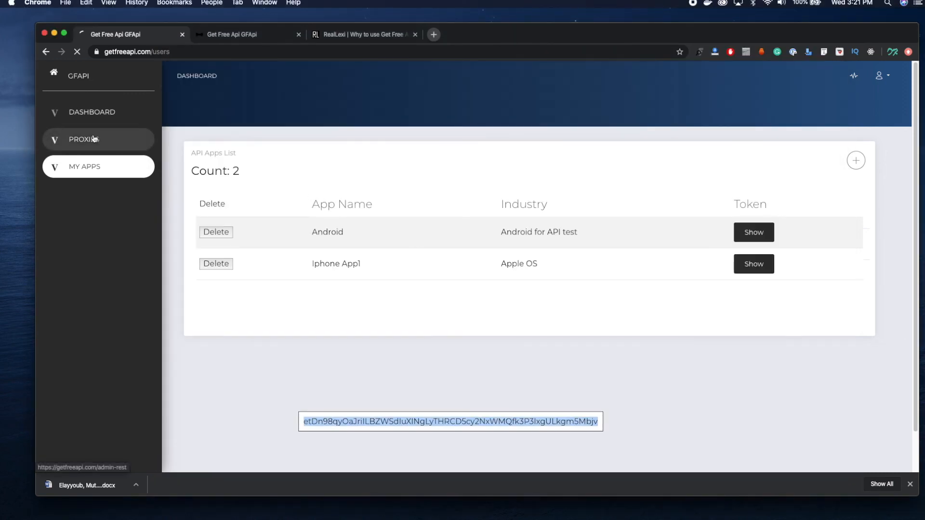
pyautogui.click(94, 139)
pyautogui.click(697, 232)
pyautogui.click(257, 232)
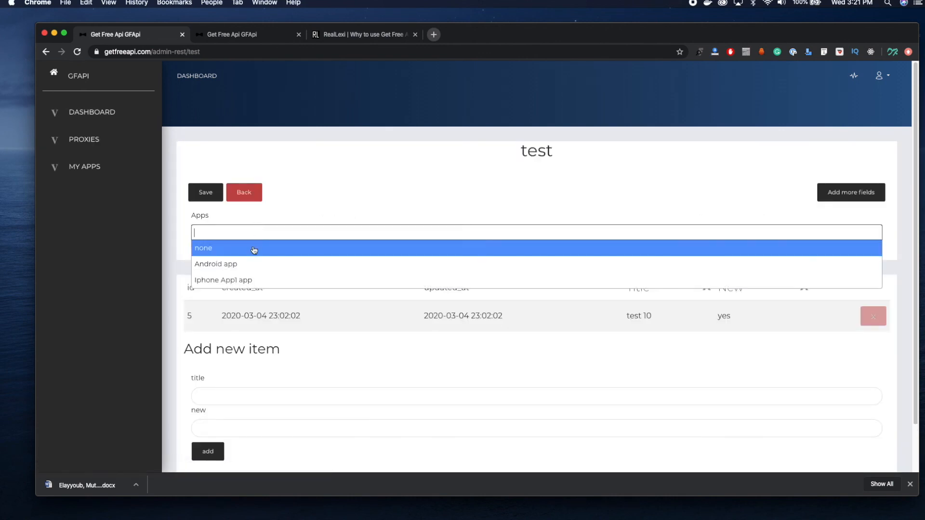
pyautogui.click(251, 273)
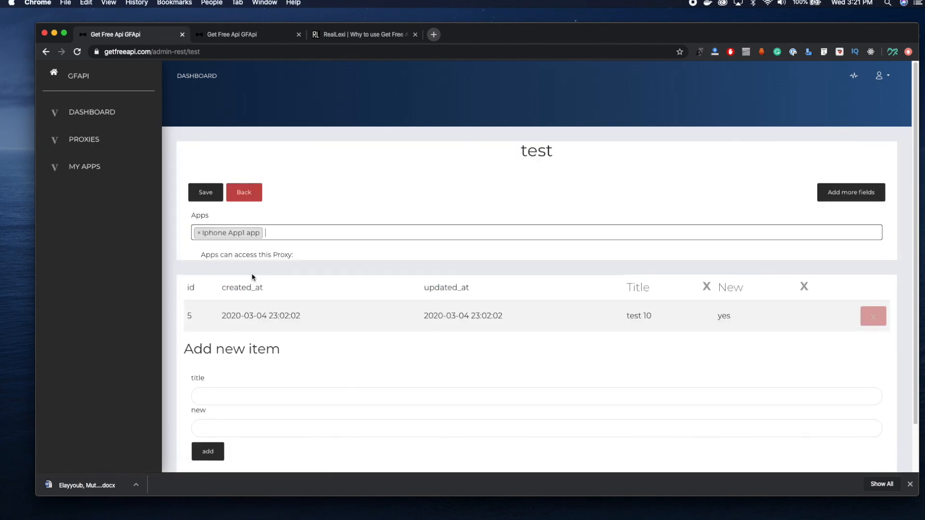
pyautogui.click(206, 192)
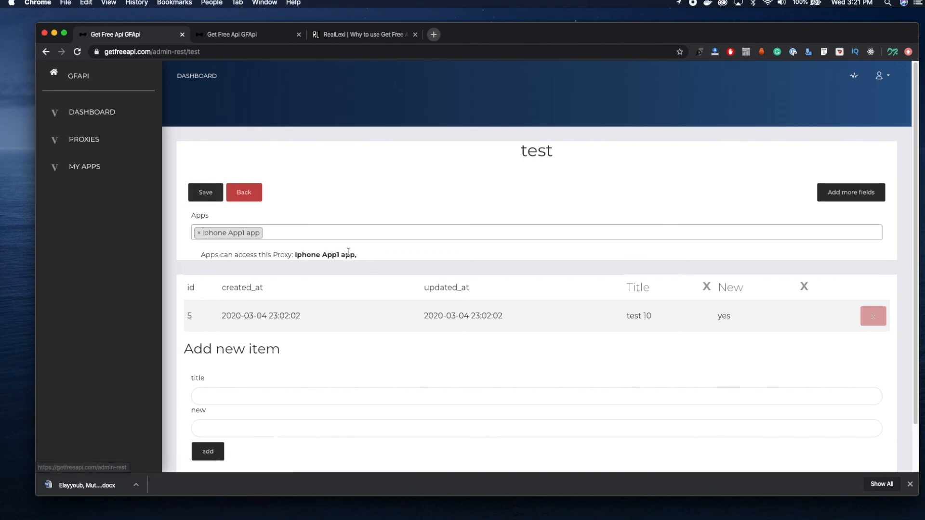
pyautogui.moveTo(232, 255); pyautogui.dragTo(384, 259)
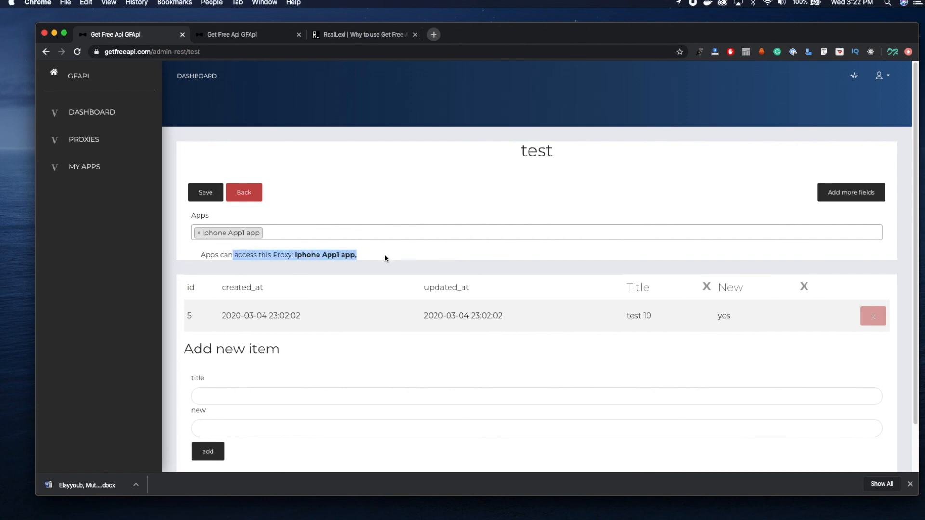
pyautogui.press('super+Tab')
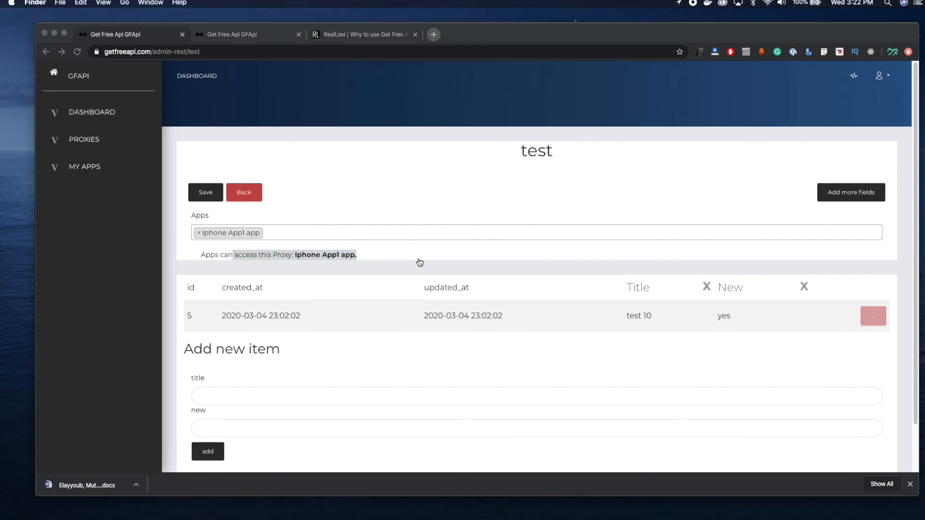
pyautogui.press('super+Tab')
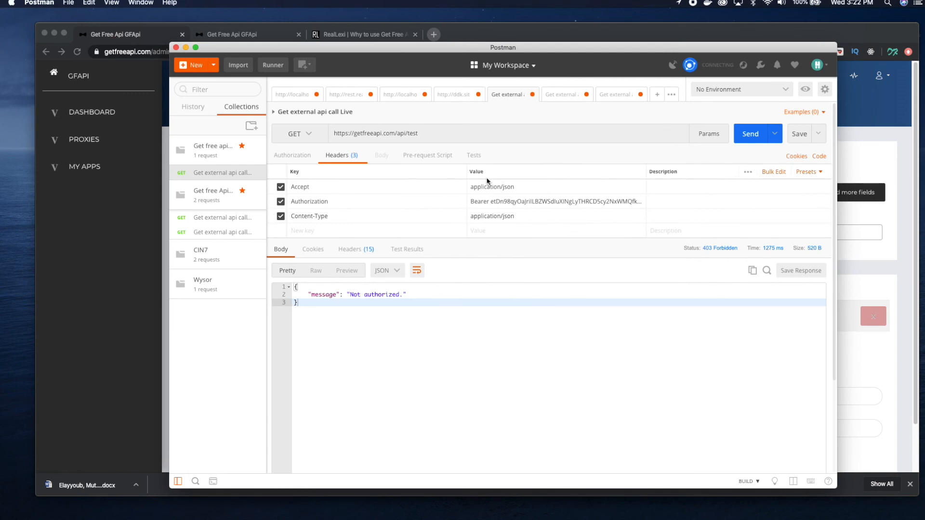
pyautogui.click(749, 134)
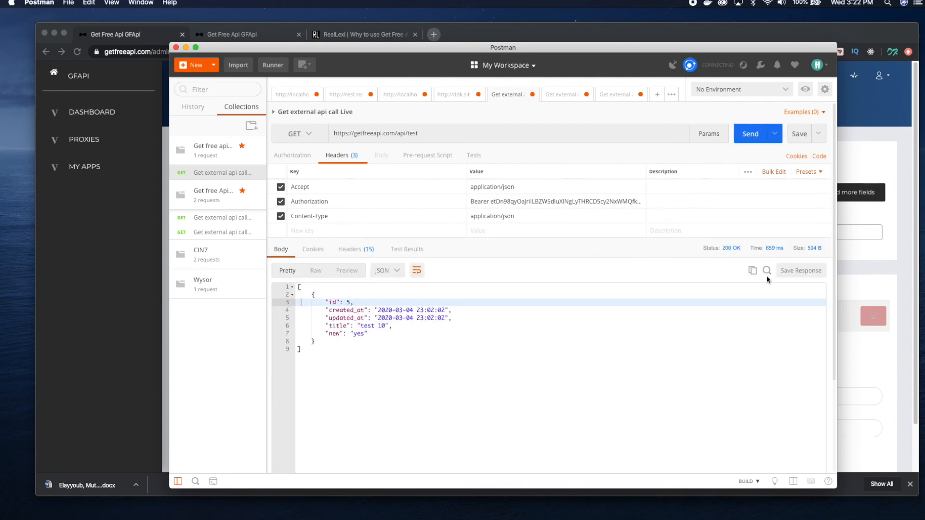
# Return to the apps list in the browser and create an app named "Web service" with the industry "Web"
pyautogui.click(869, 358)
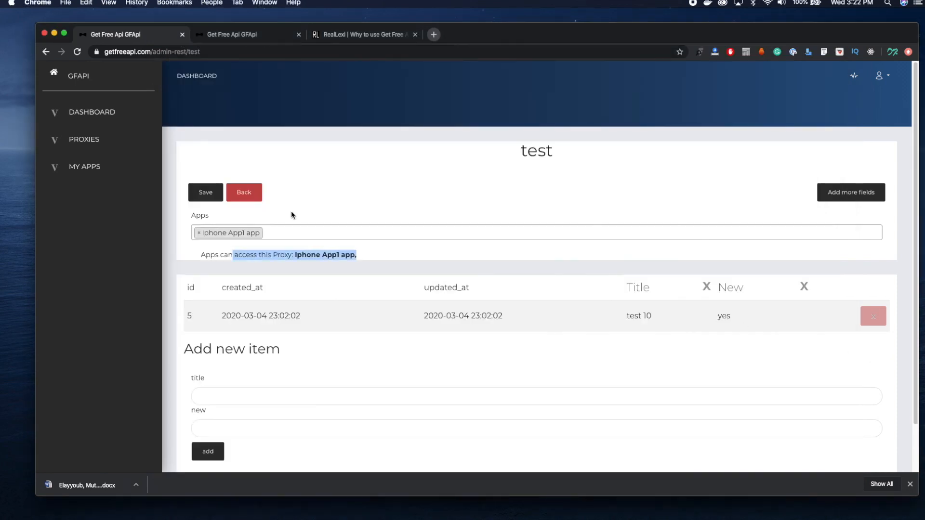
pyautogui.click(89, 167)
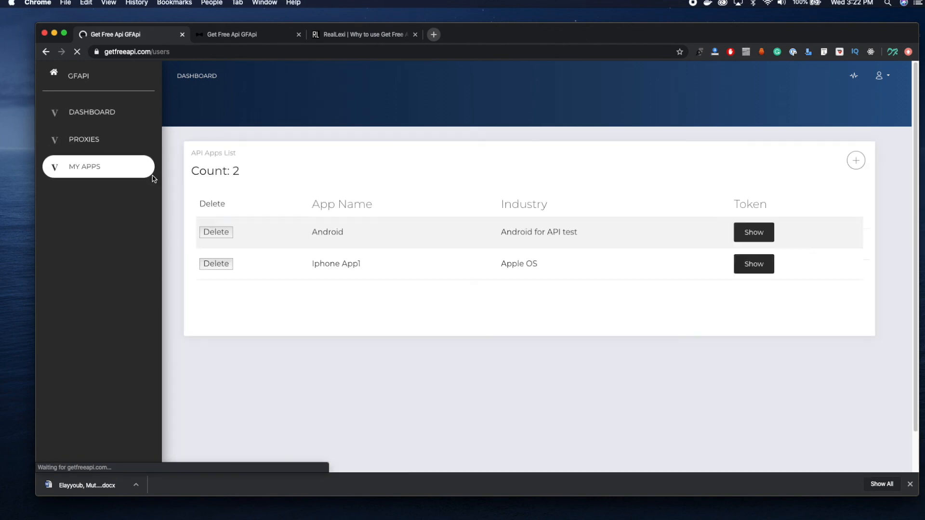
pyautogui.click(856, 160)
pyautogui.click(272, 191)
pyautogui.write('w')
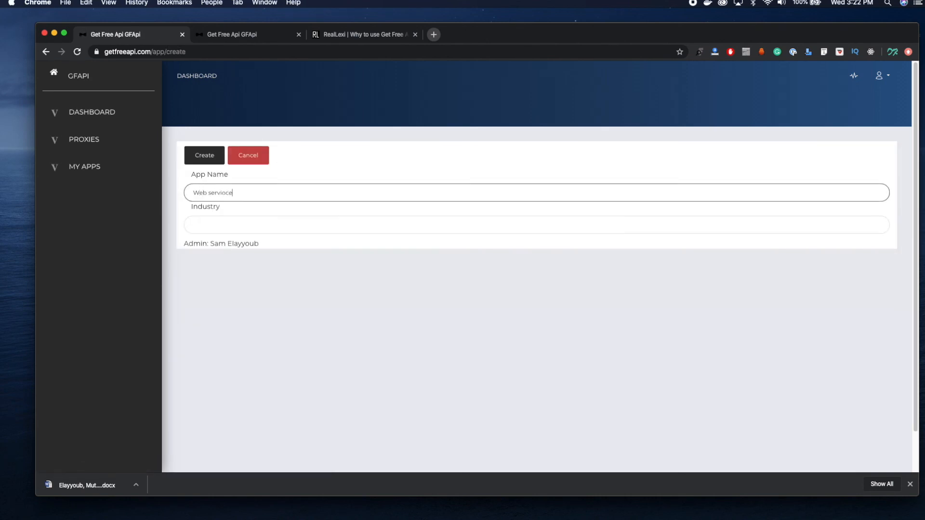
pyautogui.press('Left')
pyautogui.press('BackSpace')
pyautogui.click(290, 224)
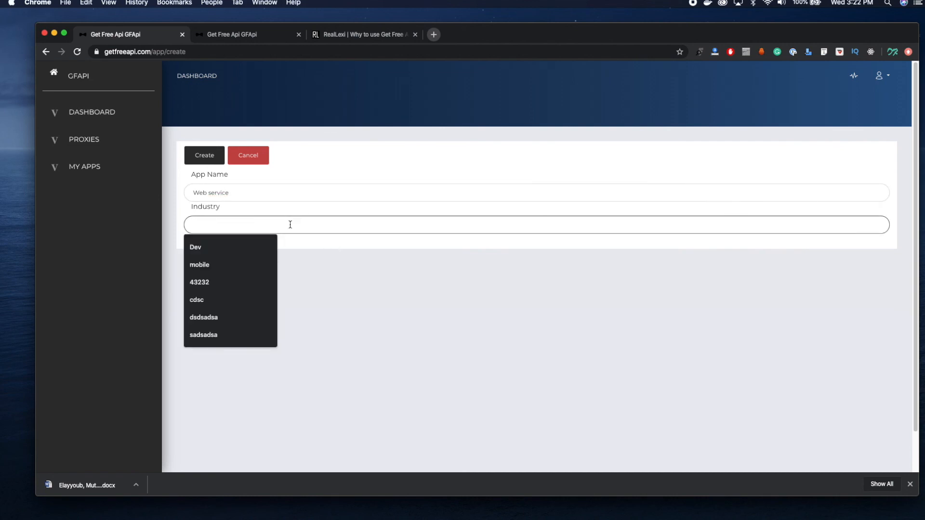
pyautogui.write('Web')
pyautogui.click(209, 155)
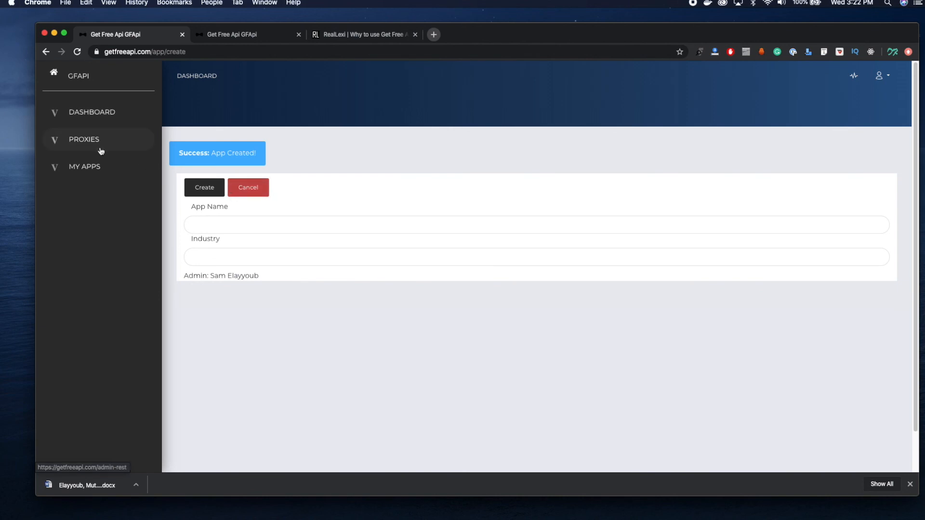
# Open the test proxy and check which apps can be granted access to it, leaving the selection unchanged
pyautogui.click(99, 149)
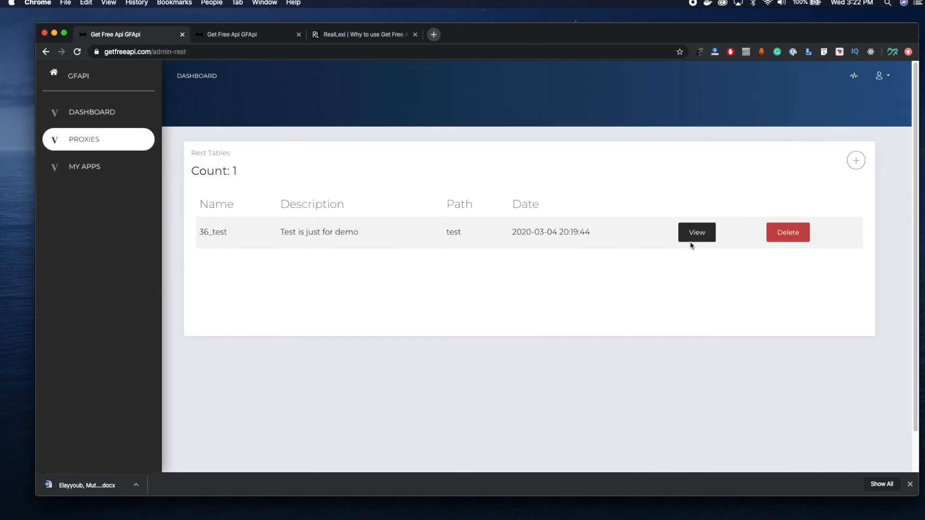
pyautogui.click(694, 240)
pyautogui.scroll(-1, 630, 256)
pyautogui.scroll(-1, 694, 268)
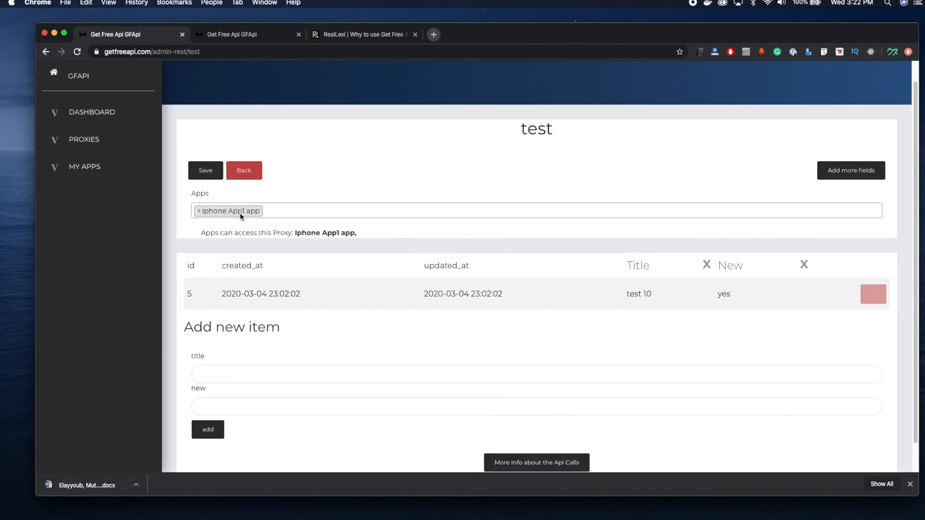
pyautogui.click(305, 214)
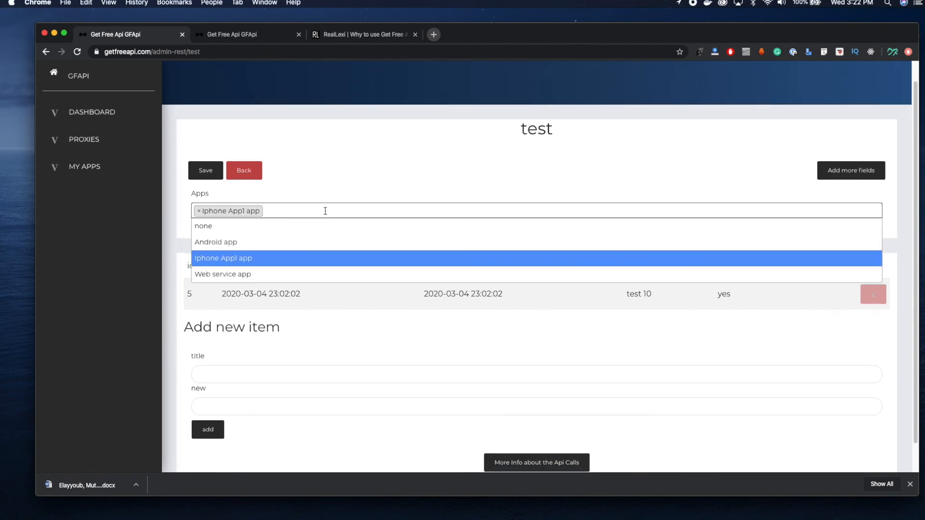
pyautogui.click(389, 178)
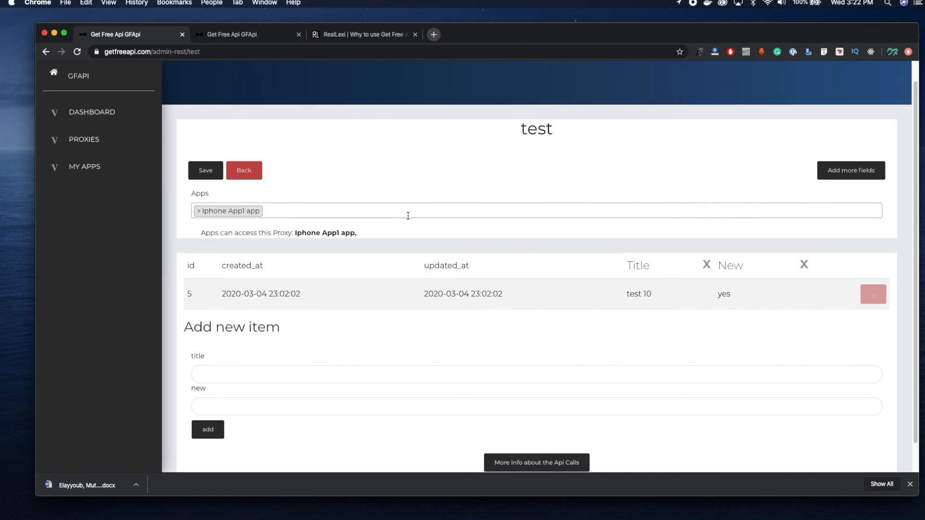
pyautogui.click(407, 193)
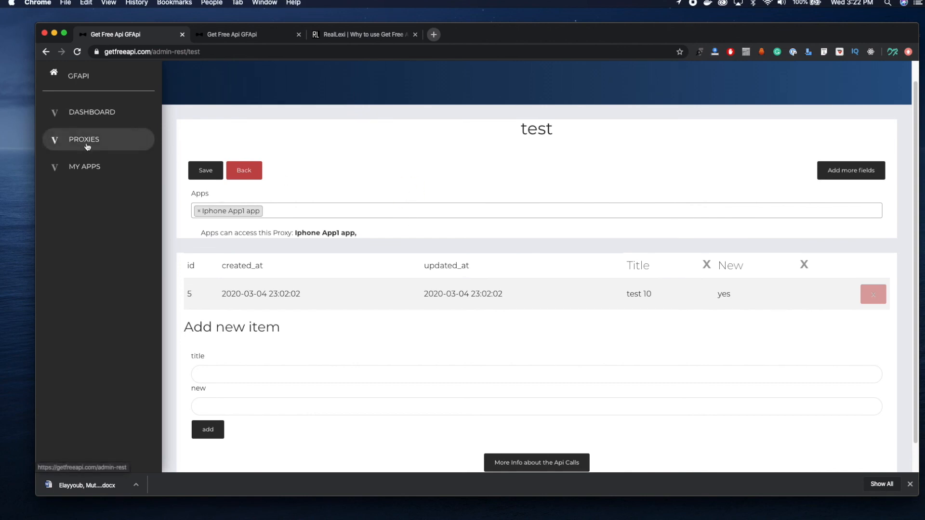
# Open the apps list in a separate browser tab, show the Web service app's token and copy it
pyautogui.keyDown('super'); pyautogui.click(97, 174); pyautogui.keyUp('super')
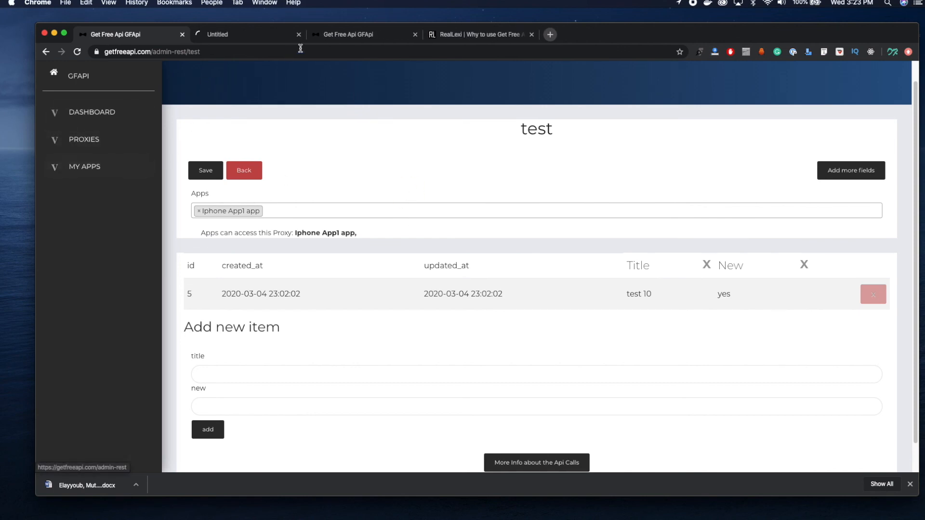
pyautogui.click(414, 34)
pyautogui.click(270, 34)
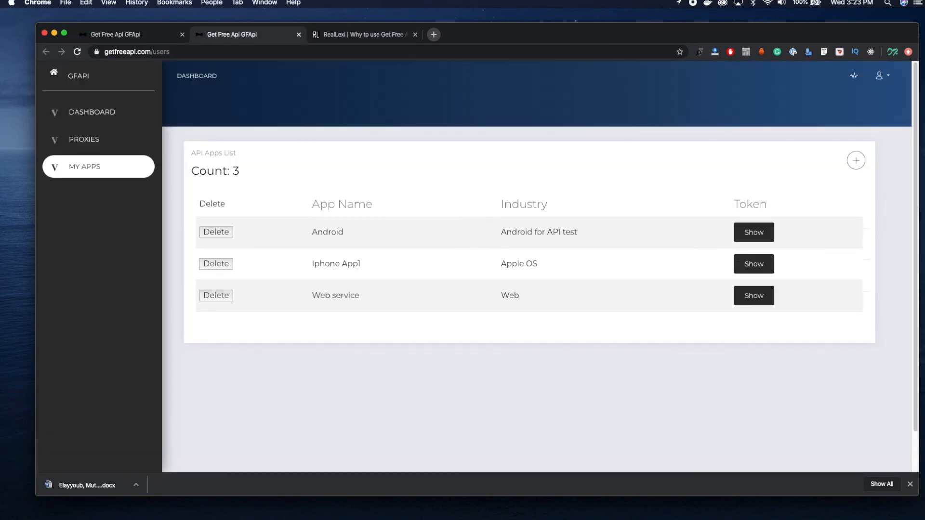
pyautogui.click(752, 296)
pyautogui.doubleClick(462, 420)
pyautogui.press('super+c')
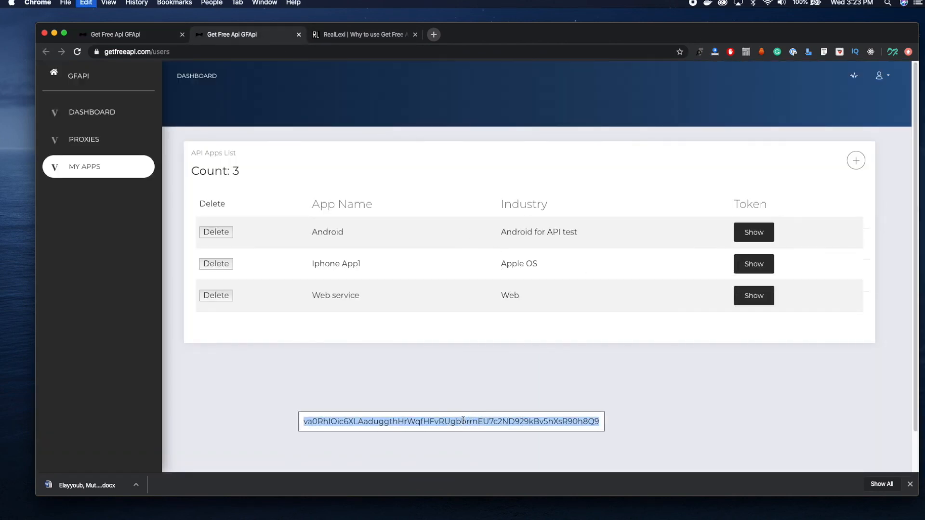
# In Postman, replace the Bearer token in the Authorization header with the Web service token and send the GET request
pyautogui.press('super+Tab')
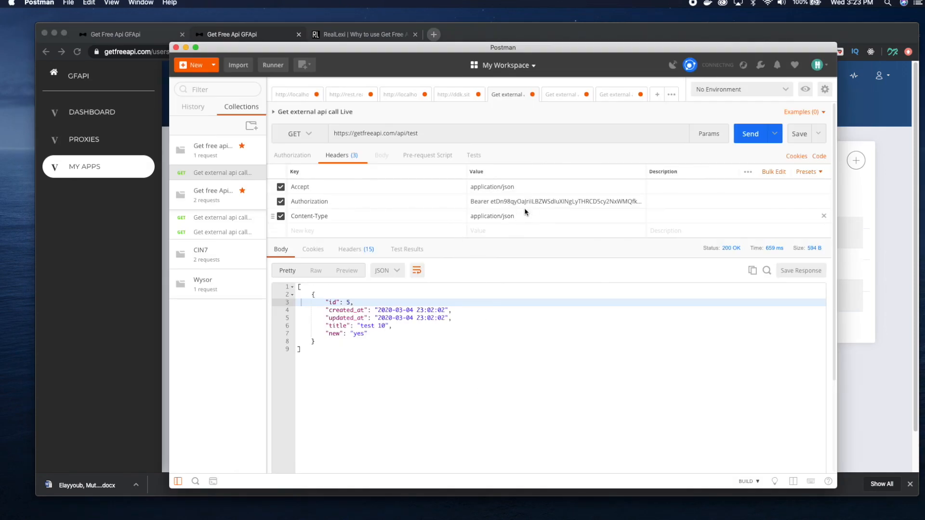
pyautogui.click(754, 134)
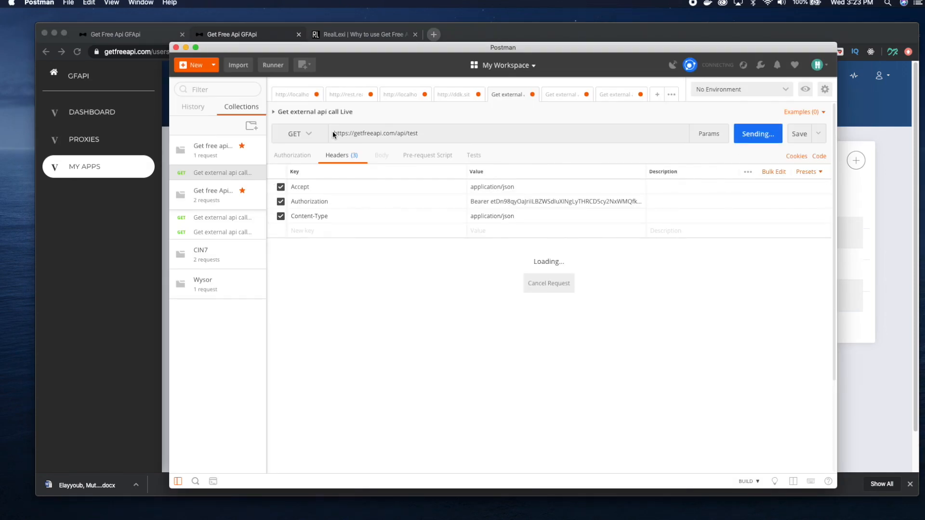
pyautogui.click(547, 201)
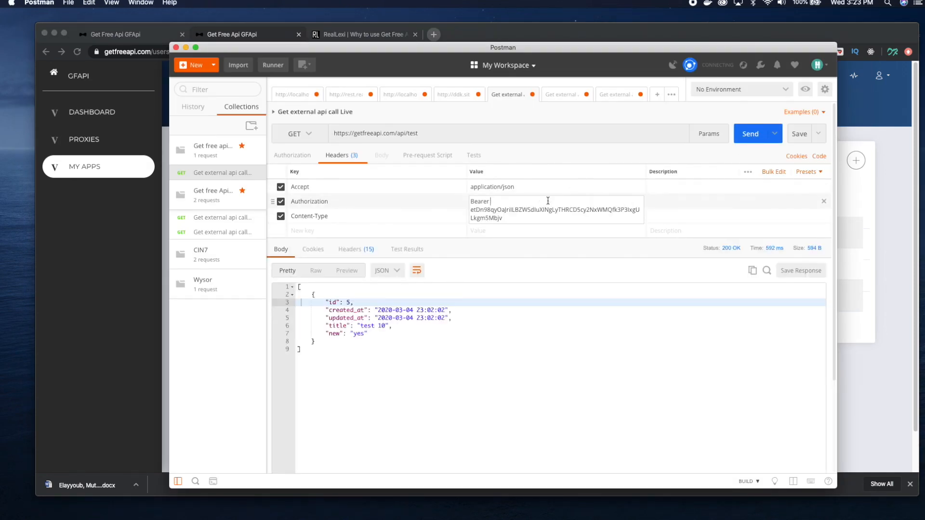
pyautogui.doubleClick(494, 213)
pyautogui.press('super+v')
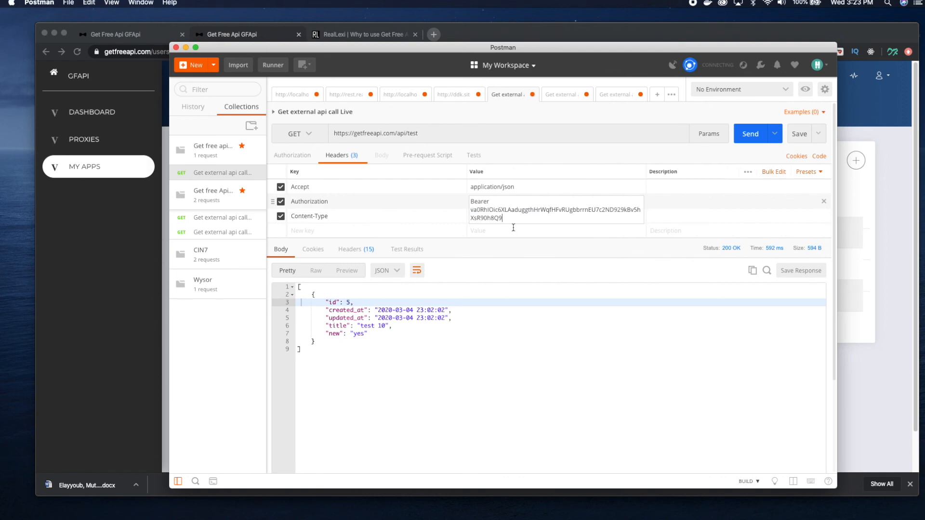
pyautogui.click(597, 251)
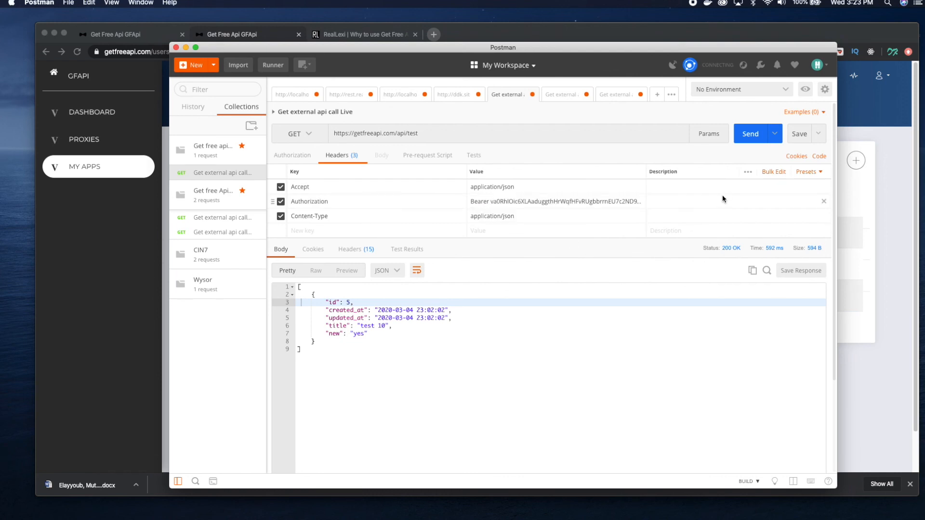
pyautogui.click(746, 135)
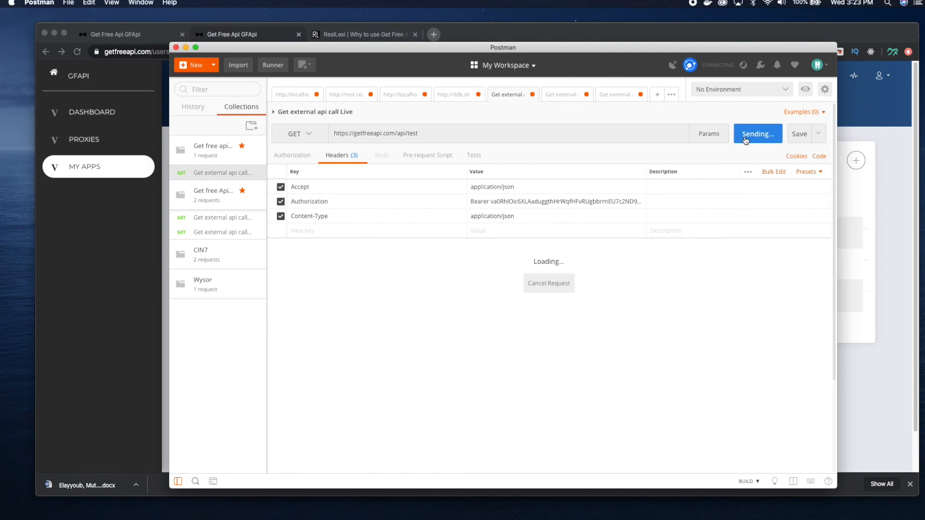
pyautogui.moveTo(406, 294); pyautogui.dragTo(336, 294)
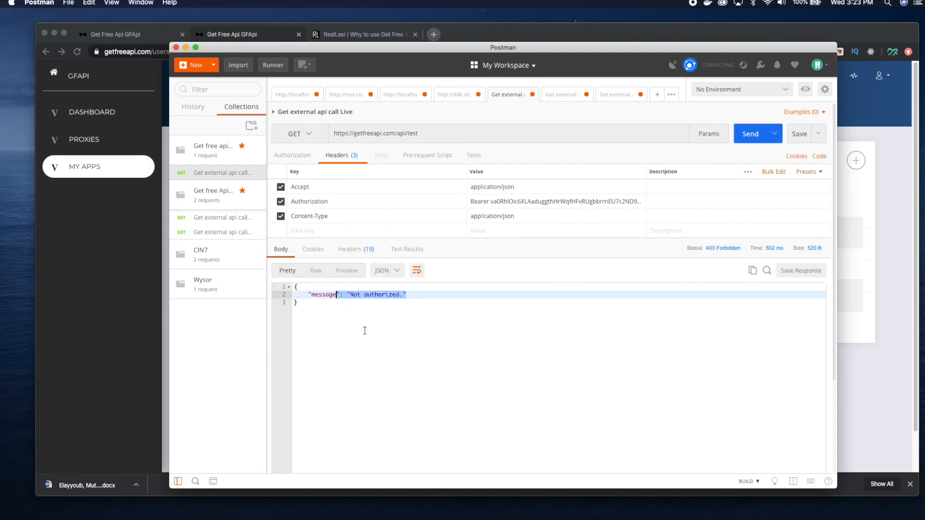
# Grant the Web service app access to the test proxy in the browser, save, and resend the GET request in Postman
pyautogui.click(866, 405)
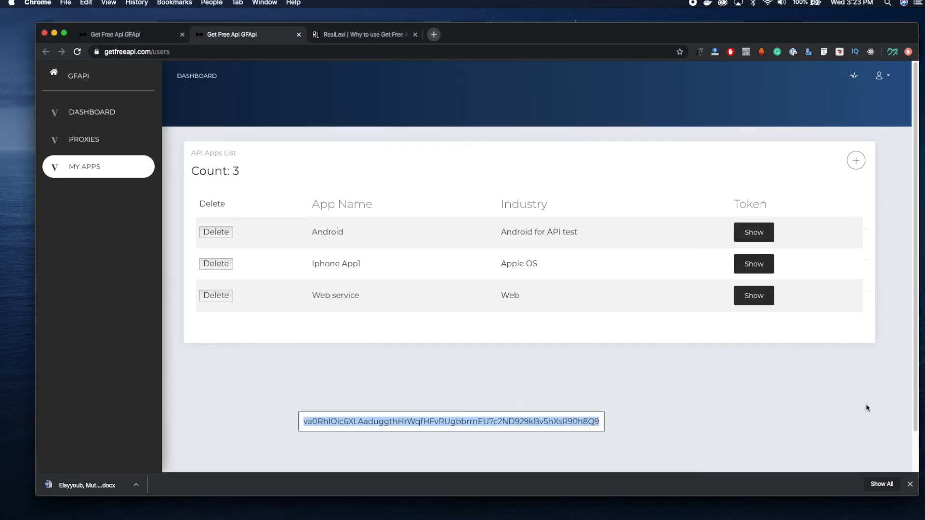
pyautogui.click(115, 142)
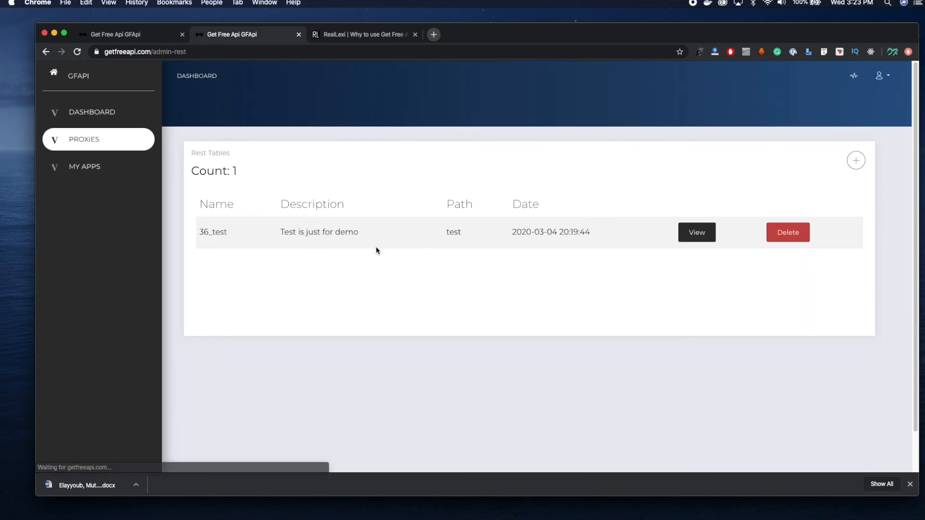
pyautogui.click(696, 233)
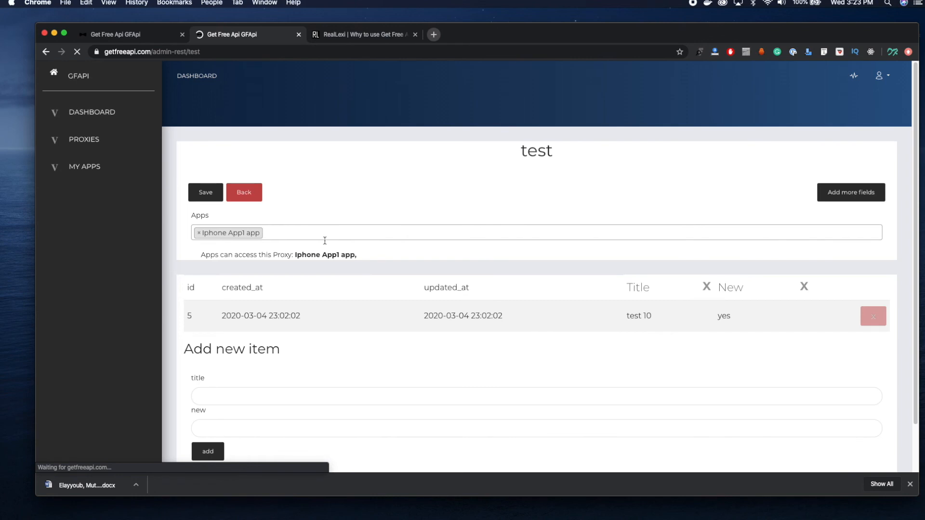
pyautogui.click(319, 235)
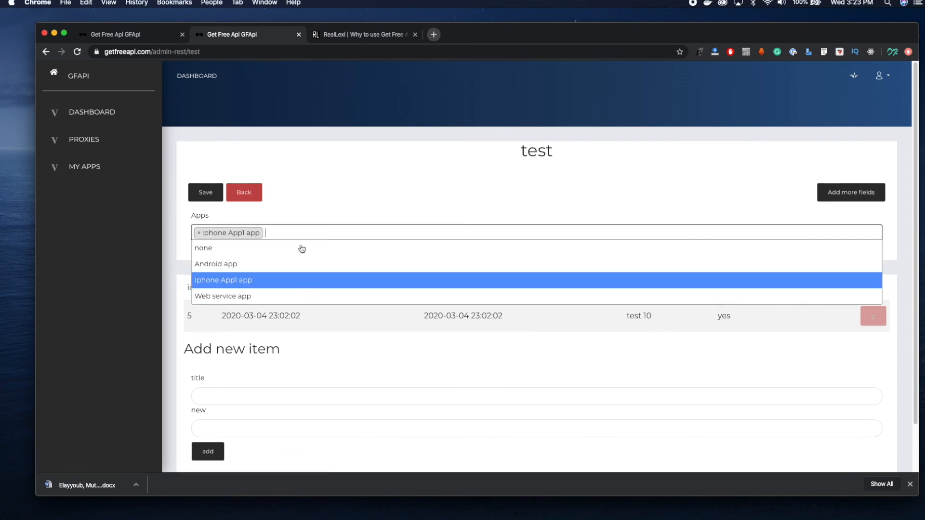
pyautogui.click(244, 298)
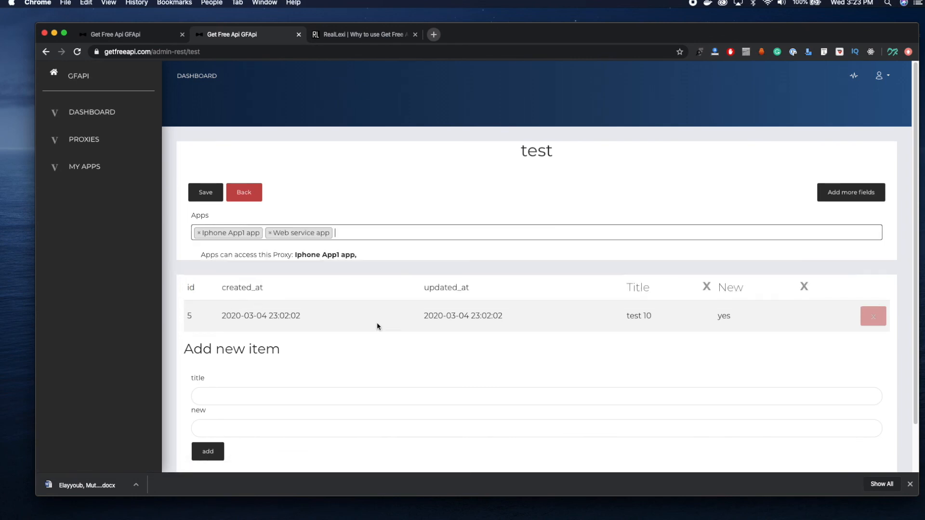
pyautogui.click(206, 195)
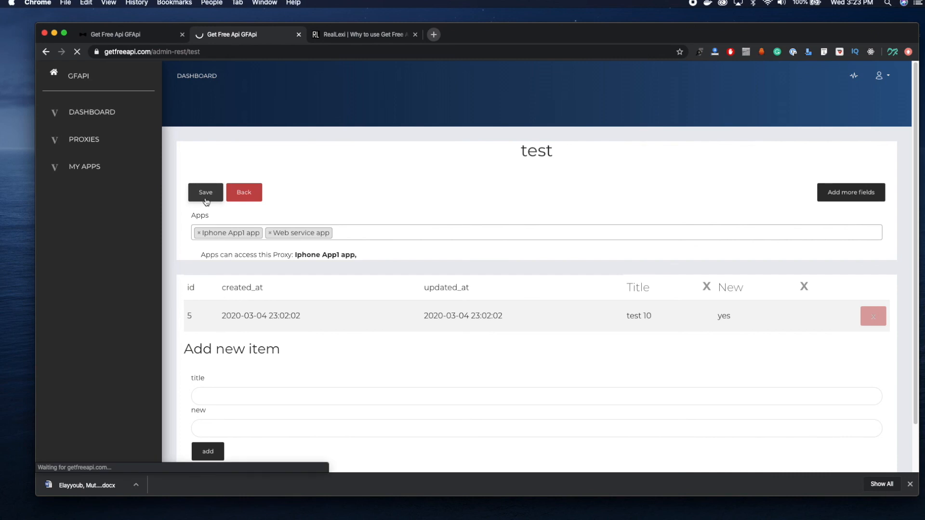
pyautogui.moveTo(431, 254); pyautogui.dragTo(293, 256)
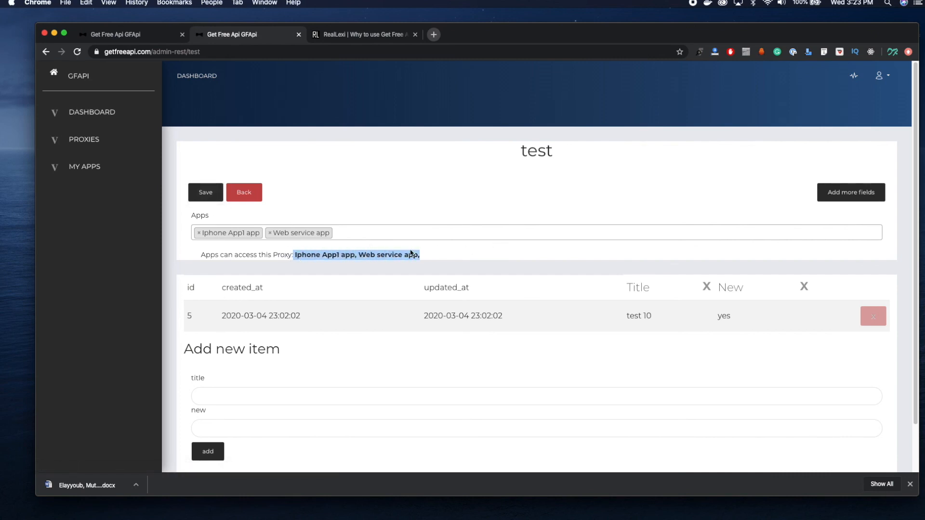
pyautogui.press('super+Tab')
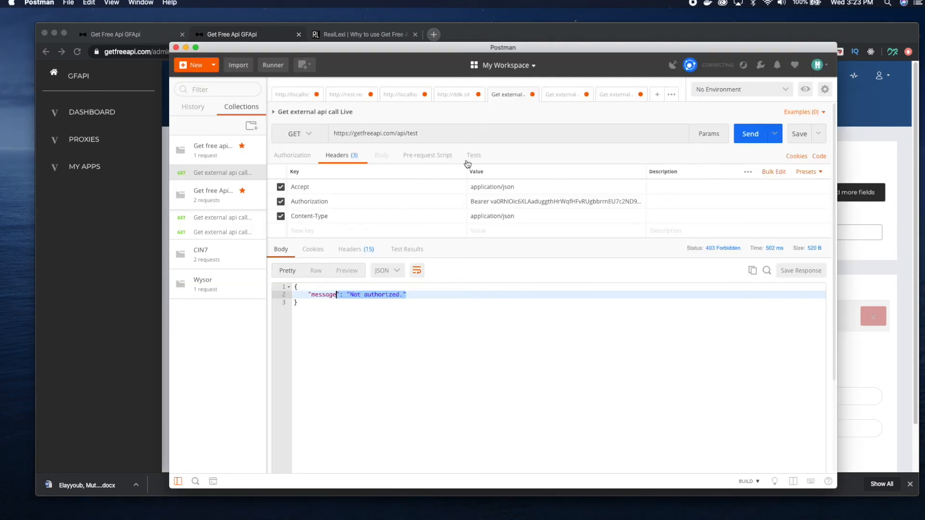
pyautogui.click(750, 134)
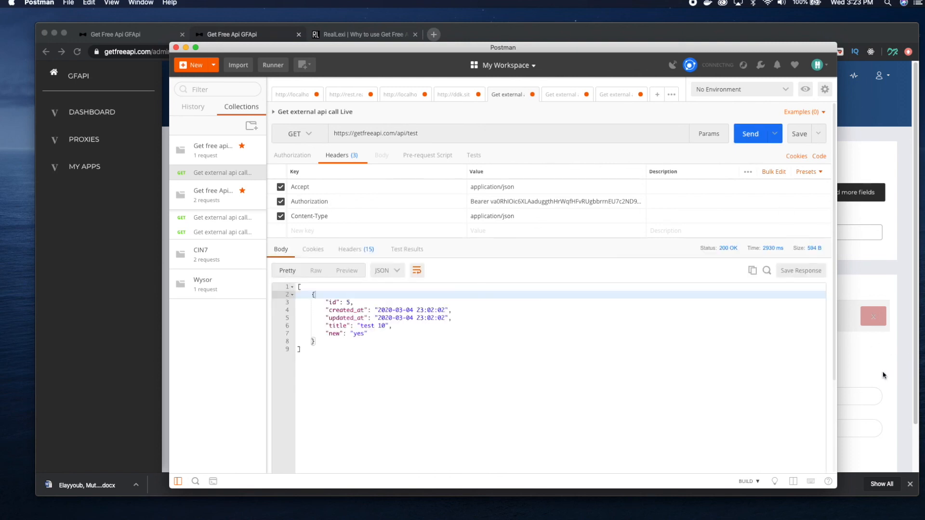
# Remove the Web service app from the test proxy's apps in the browser, save, and resend the GET request in Postman
pyautogui.press('super+Tab')
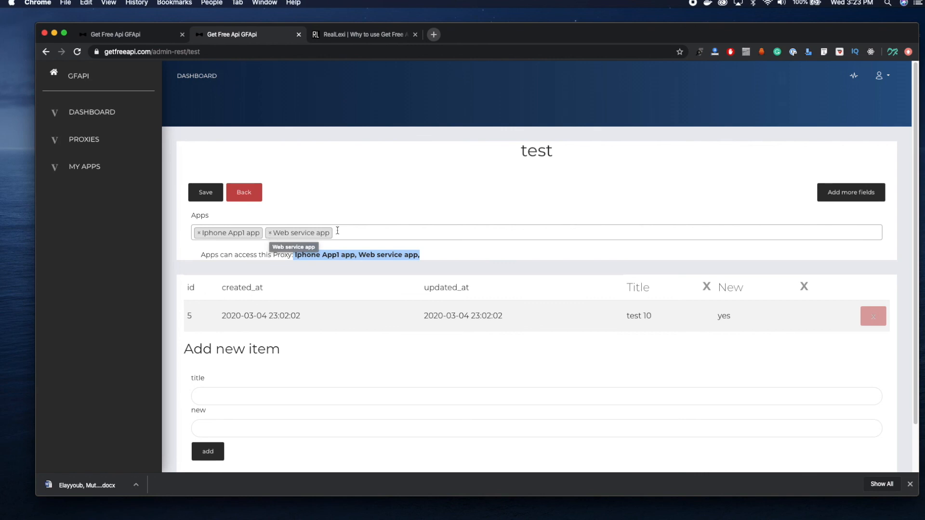
pyautogui.click(270, 234)
pyautogui.click(333, 186)
pyautogui.click(205, 195)
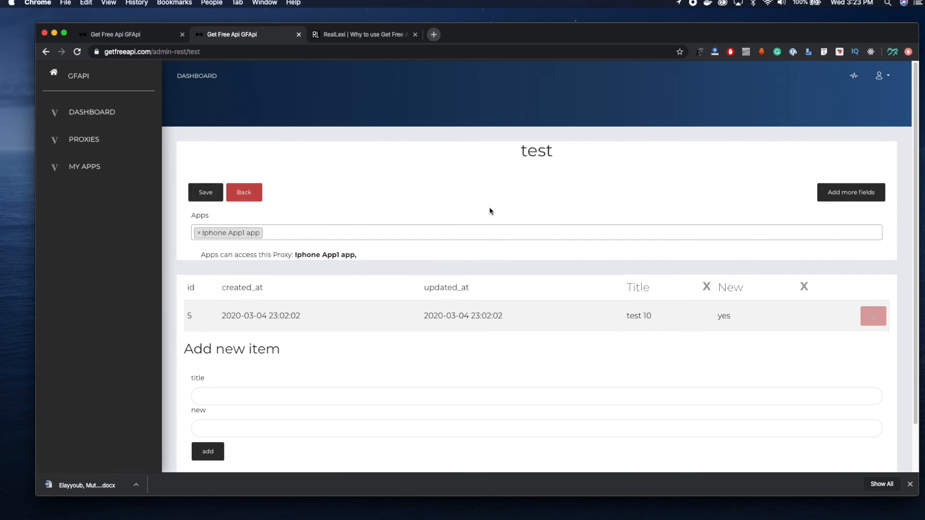
pyautogui.press('super+Tab')
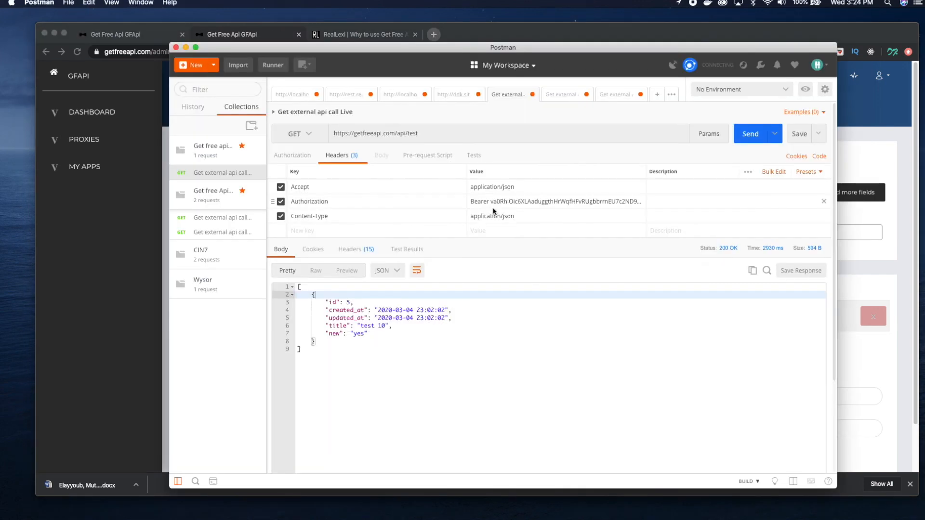
pyautogui.click(757, 140)
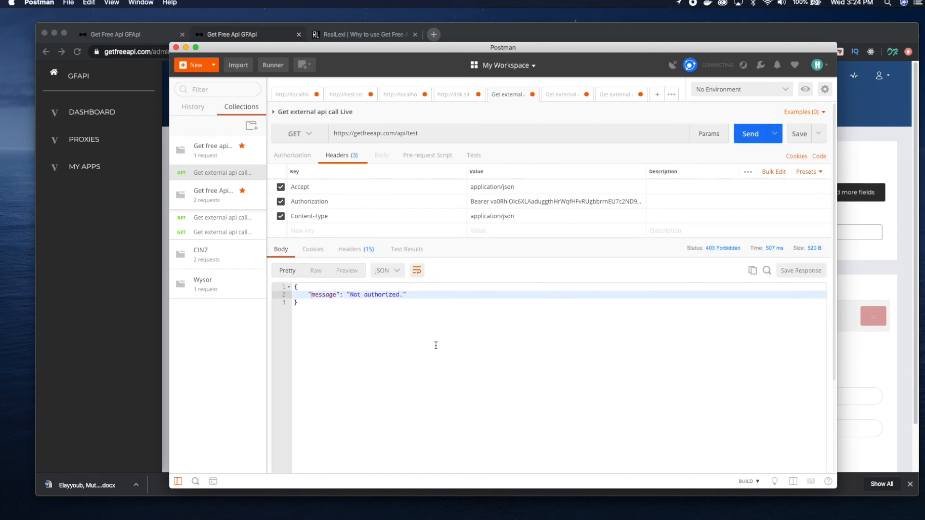